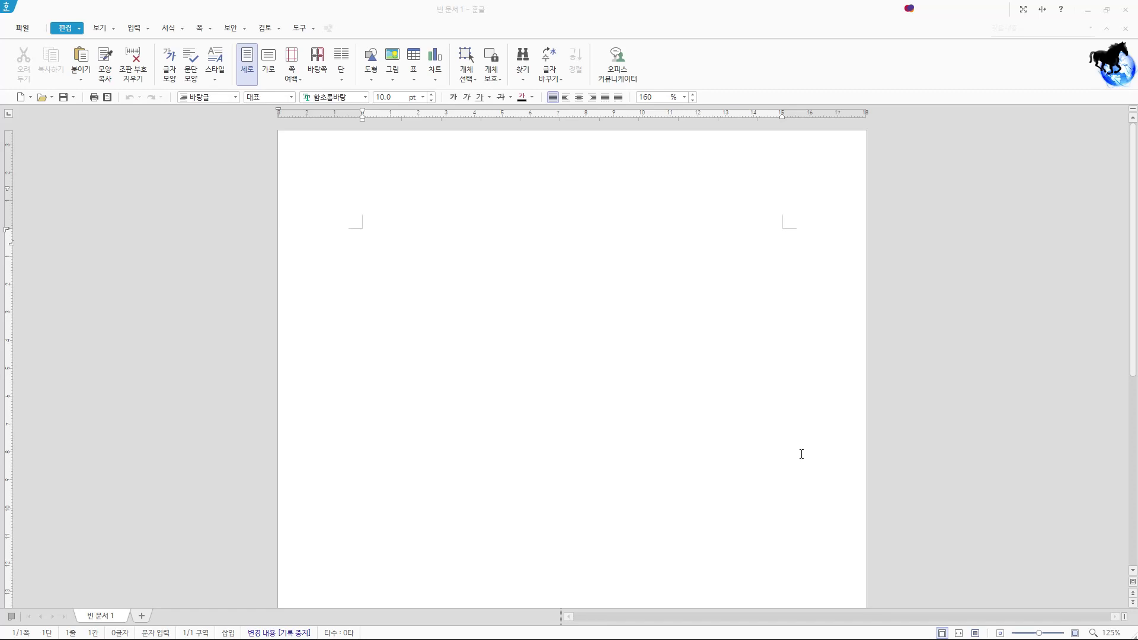
# Step: Write the sample text "ㄹㄹㄹㄹㄹ" on the first line of the blank document
pyautogui.click(593, 291)
pyautogui.write('ㄹㄹㄹㄹㄹ')
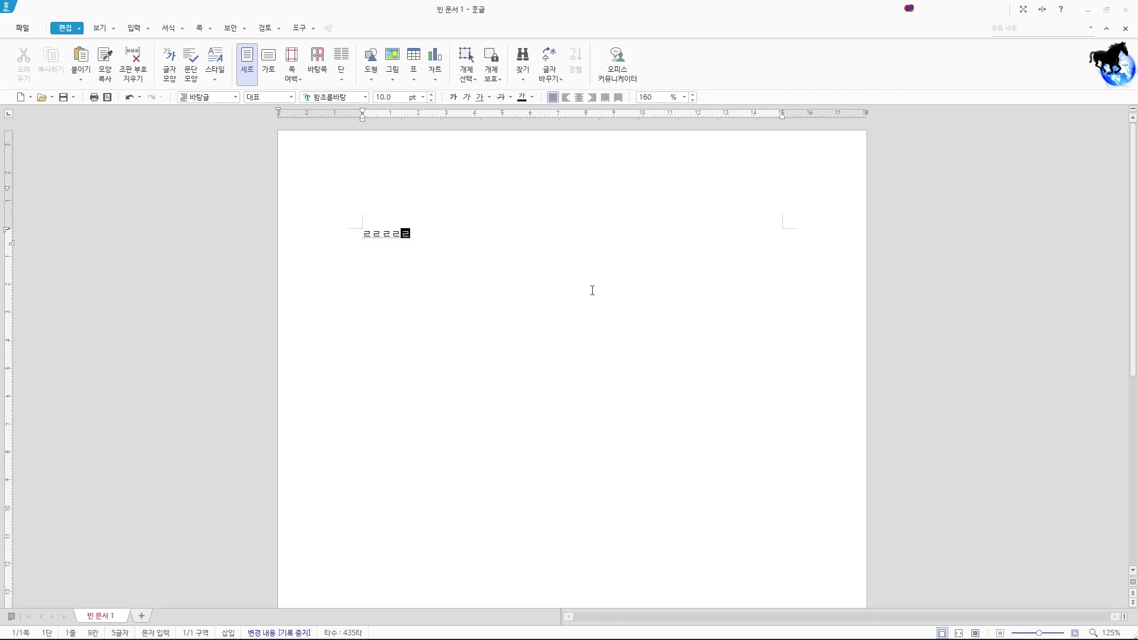
pyautogui.click(482, 269)
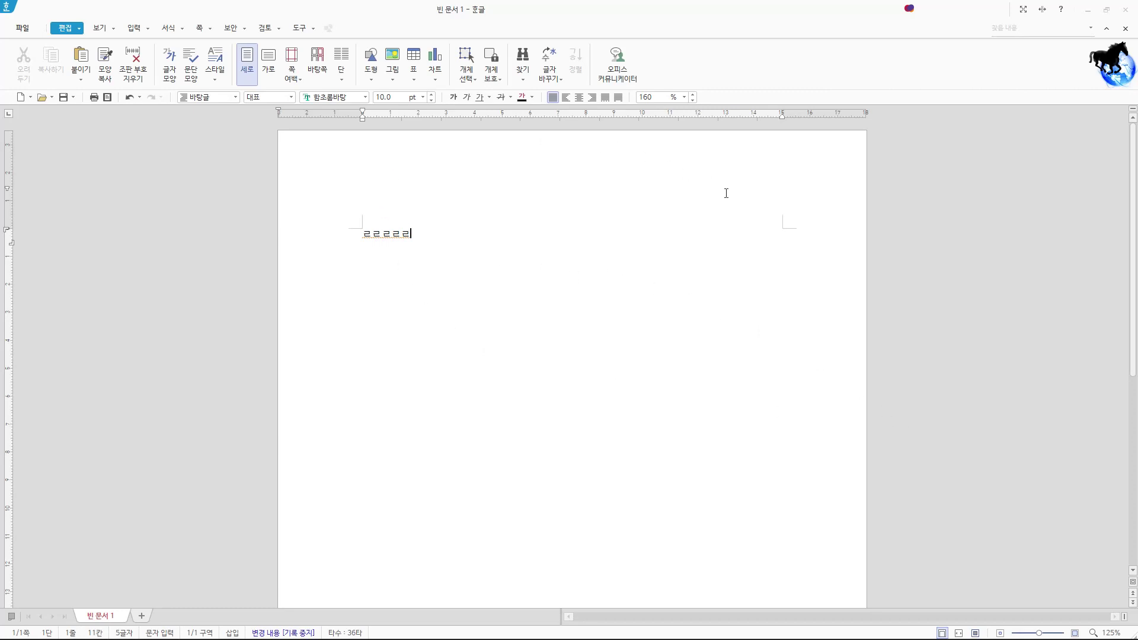
pyautogui.press('Hangul')
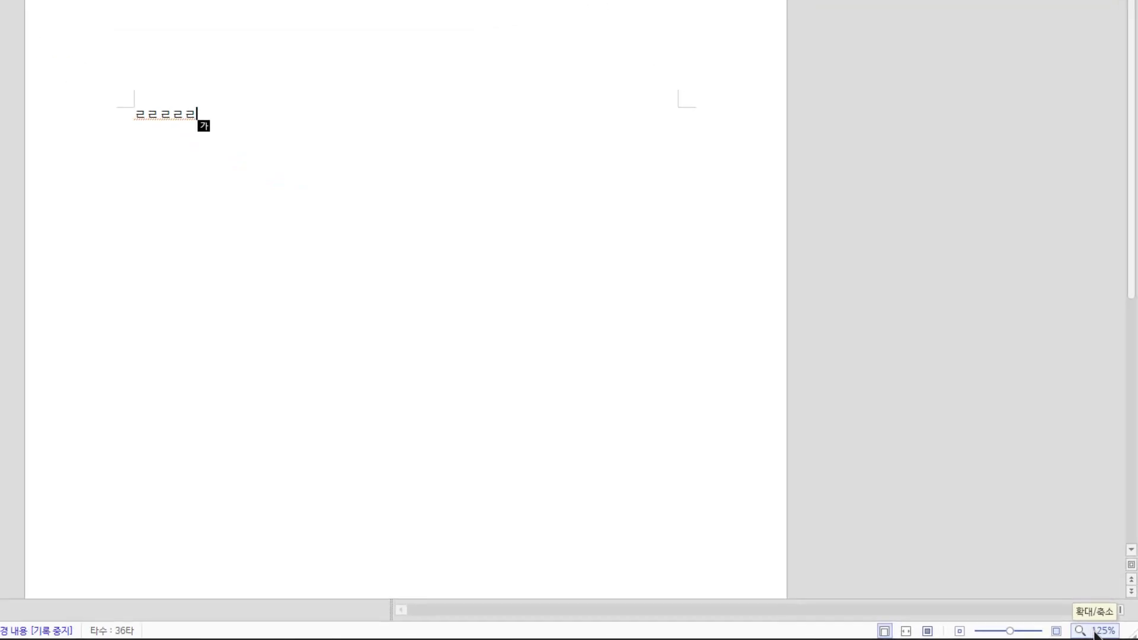
# Step: Set the document's view magnification to 100%
pyautogui.click(1094, 631)
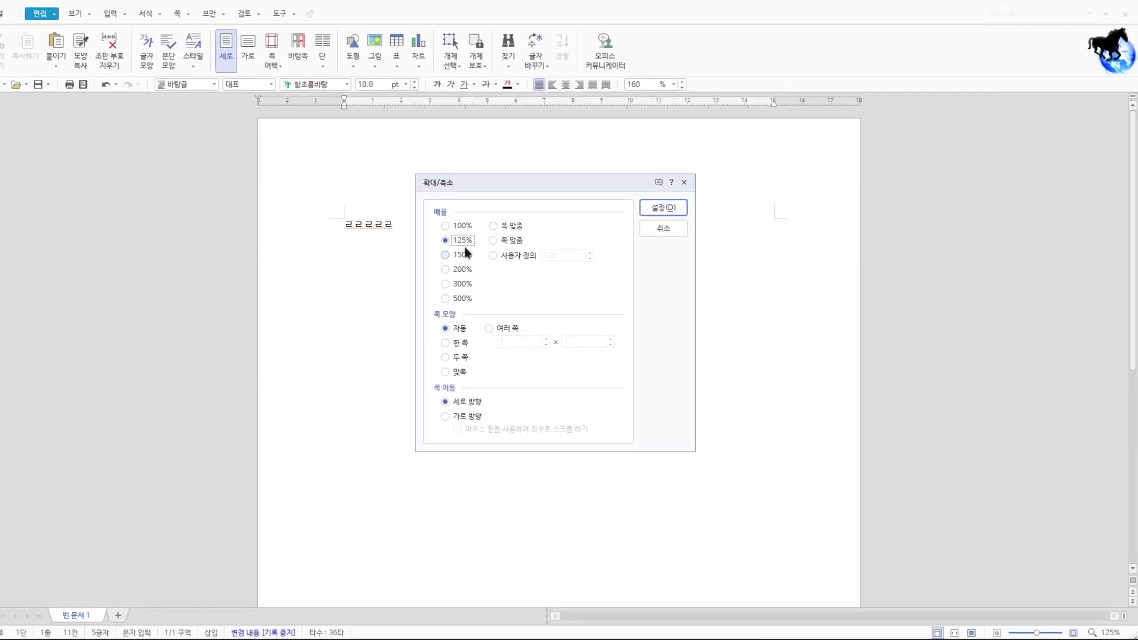
pyautogui.click(478, 236)
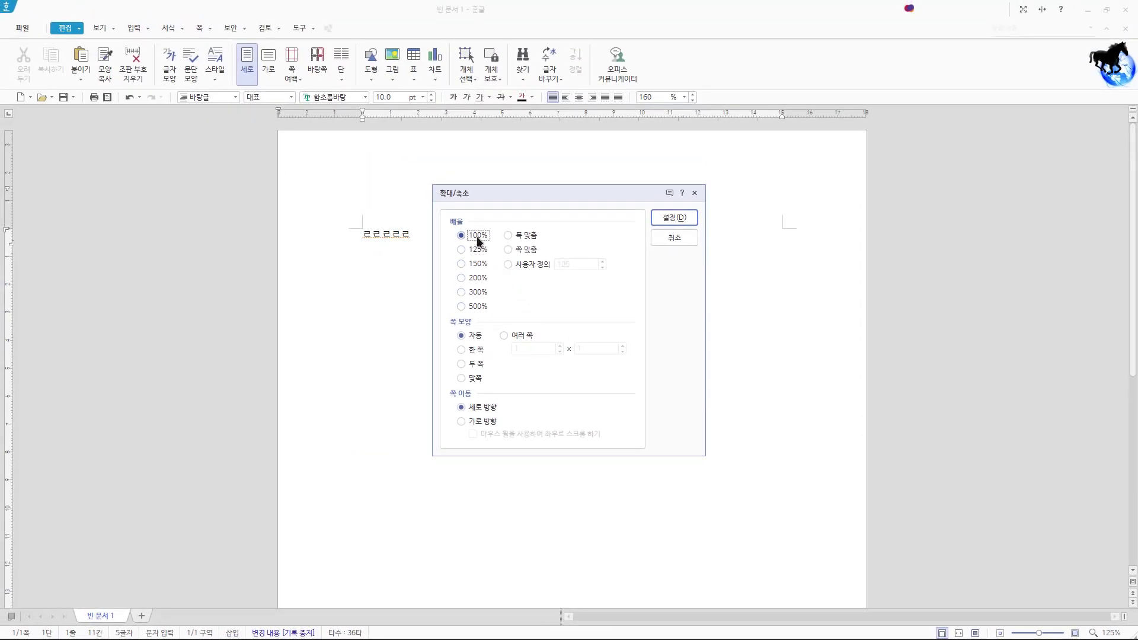
pyautogui.click(675, 218)
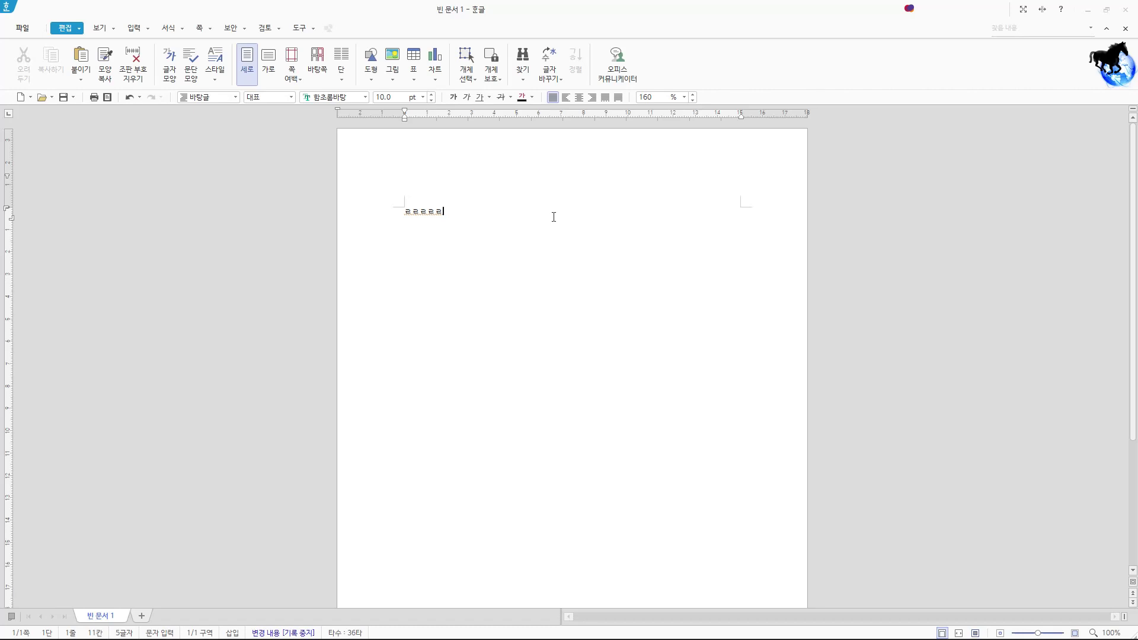
pyautogui.press('Hangul')
# Step: Set the document's view magnification to 150%
pyautogui.click(1106, 633)
pyautogui.click(476, 250)
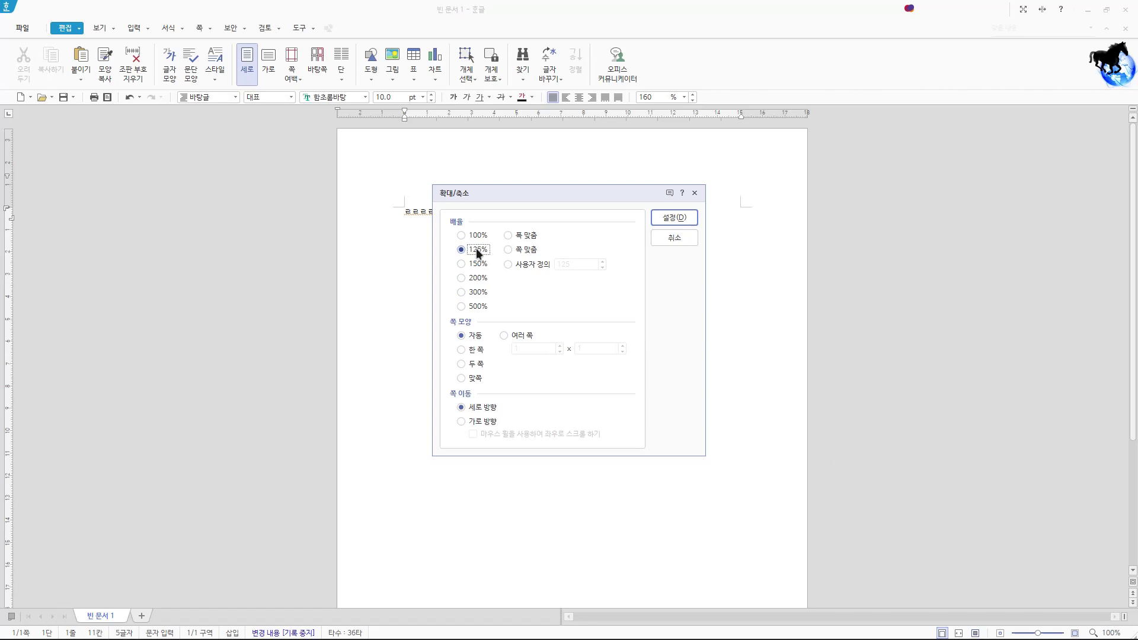
pyautogui.click(474, 263)
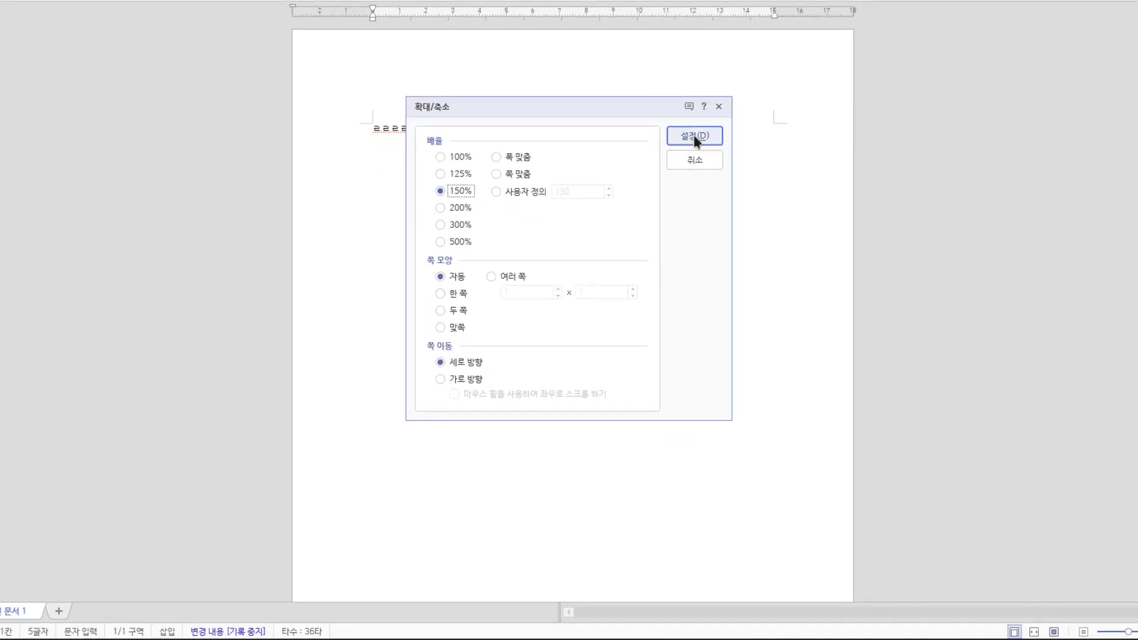
pyautogui.click(693, 135)
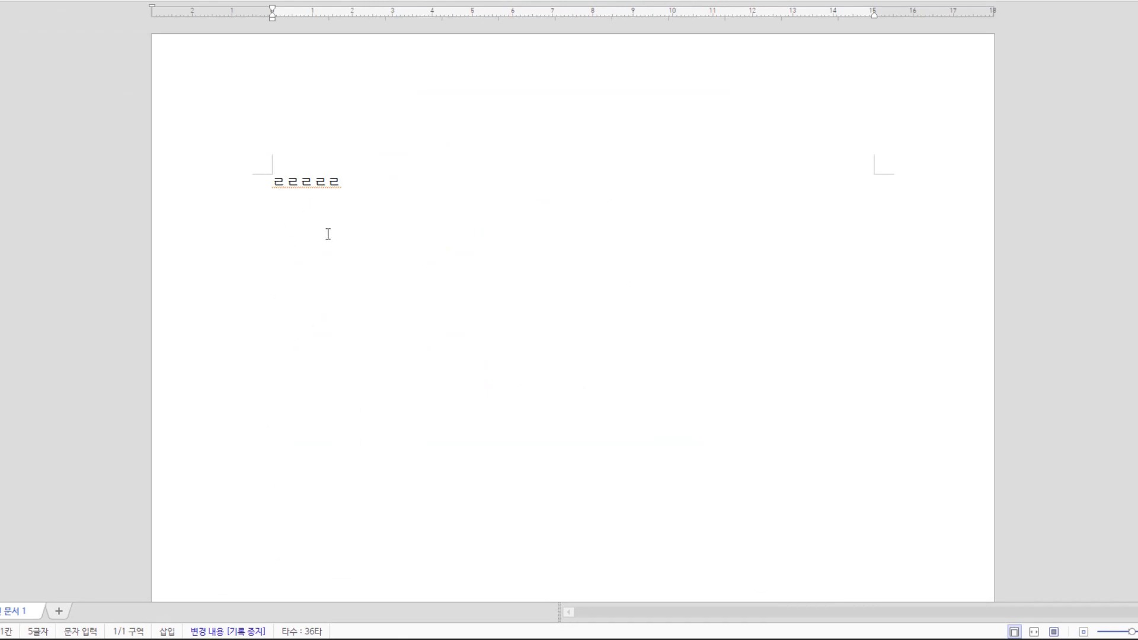
pyautogui.press('Hangul')
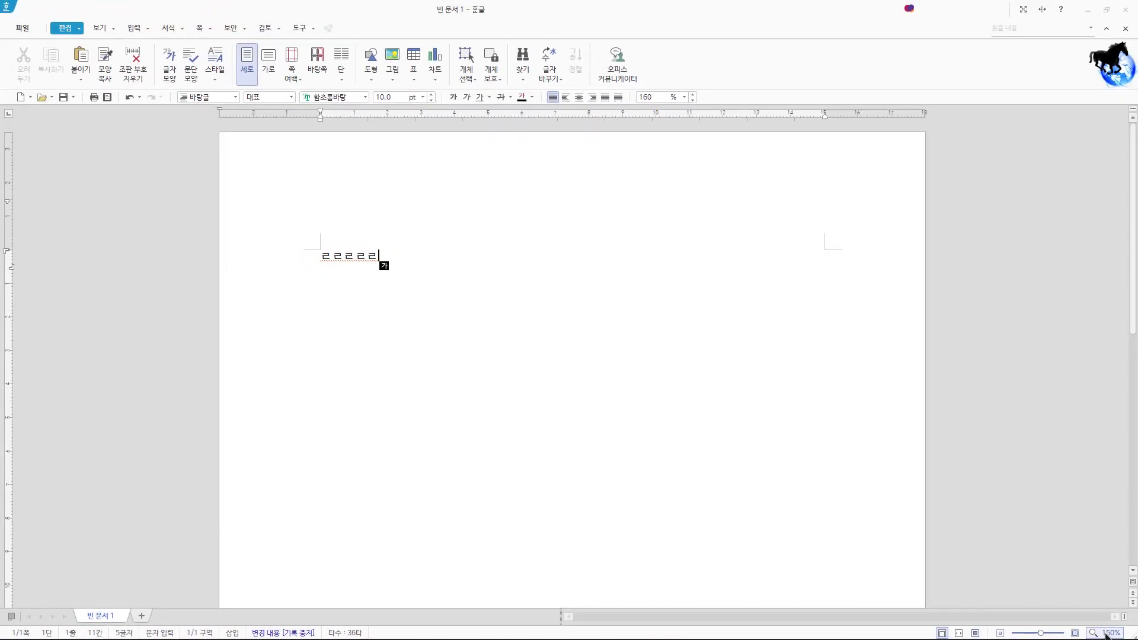
# Step: Set the document's view magnification to 125%
pyautogui.click(1106, 634)
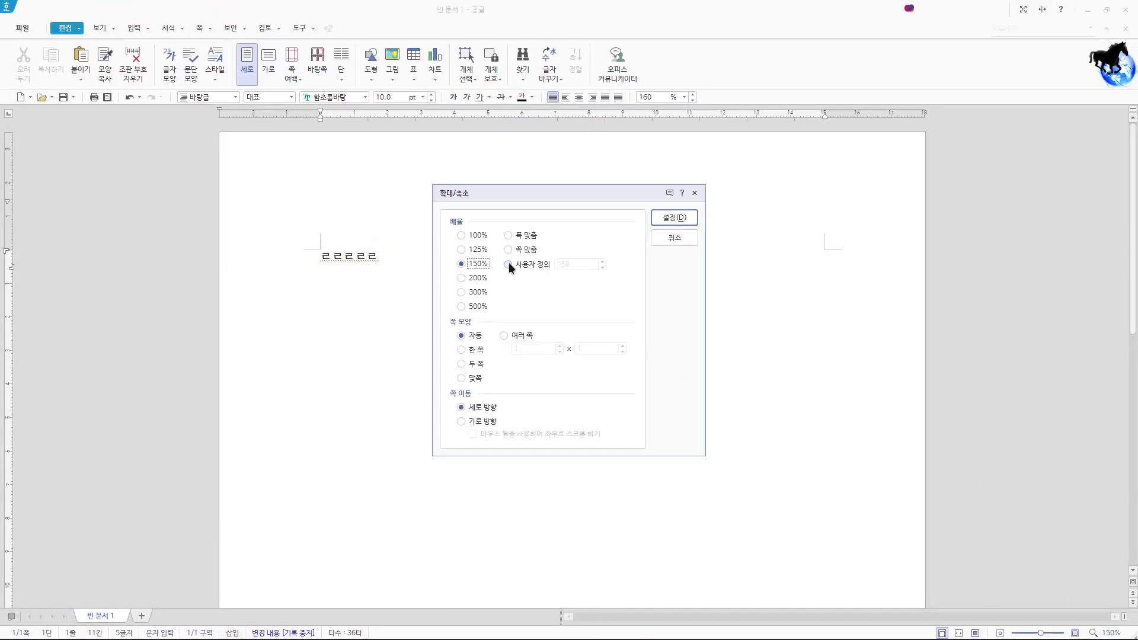
pyautogui.click(463, 251)
pyautogui.click(509, 264)
pyautogui.click(474, 250)
pyautogui.click(663, 219)
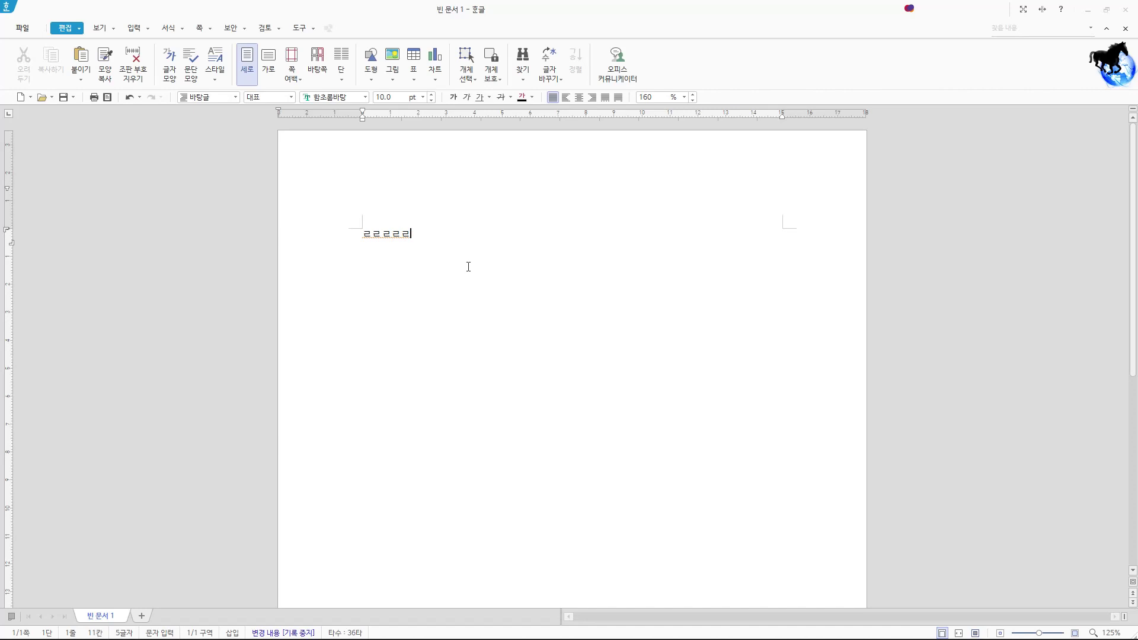
# Step: Examine the magnification options in the zoom settings and close them without applying anything
pyautogui.press('Hangul')
pyautogui.click(1110, 633)
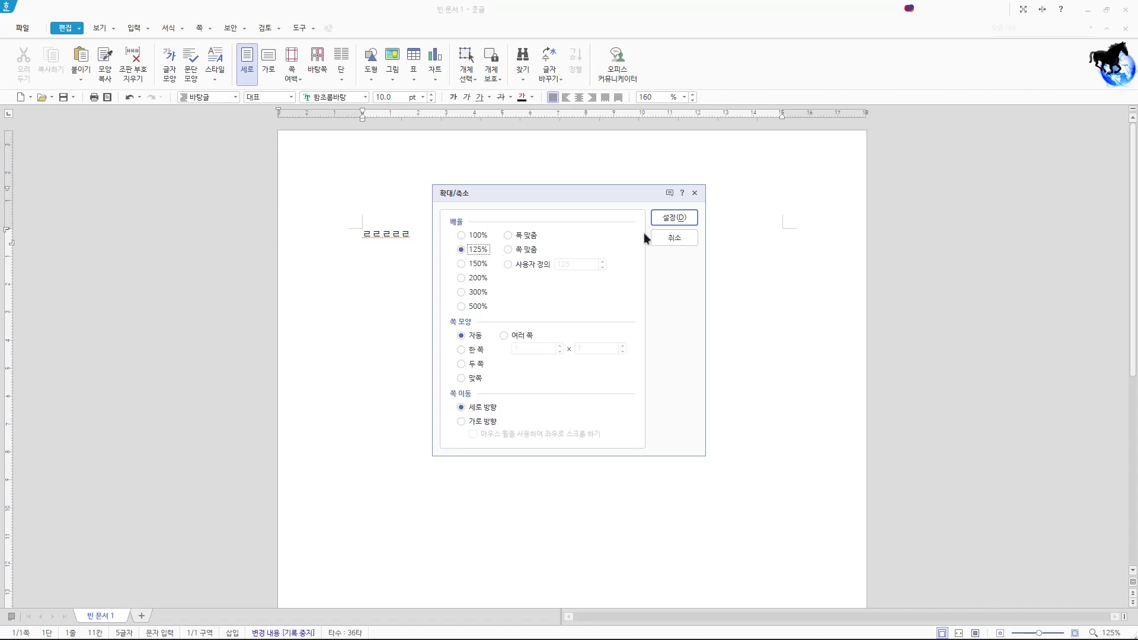
pyautogui.click(681, 239)
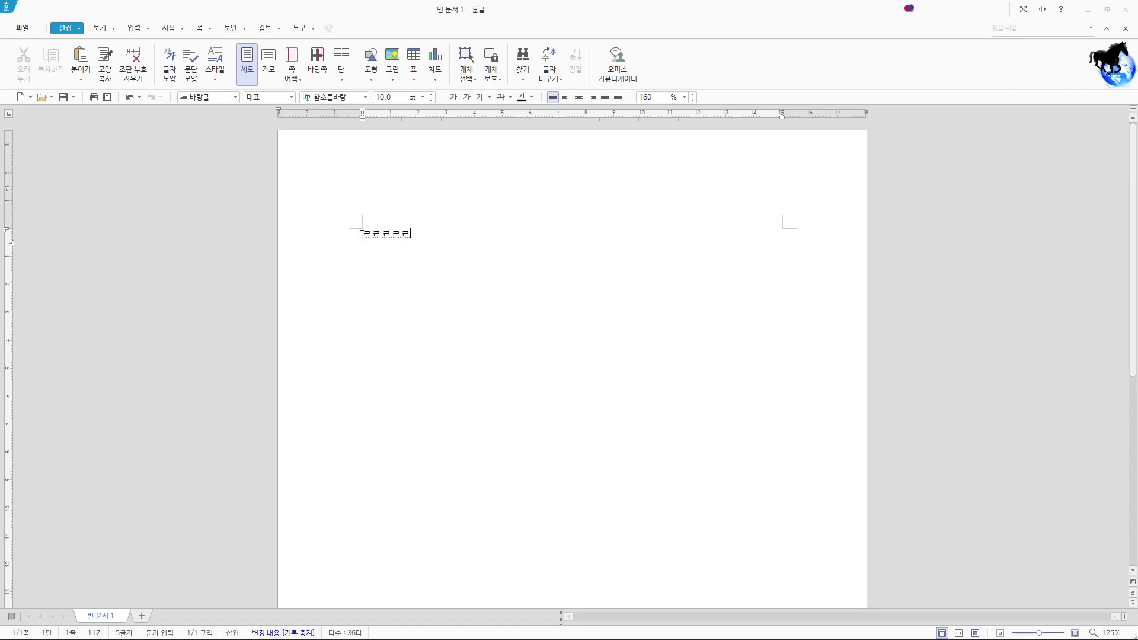
# Step: Delete the sample text from the first line
pyautogui.moveTo(362, 235); pyautogui.dragTo(440, 234)
pyautogui.press('Delete')
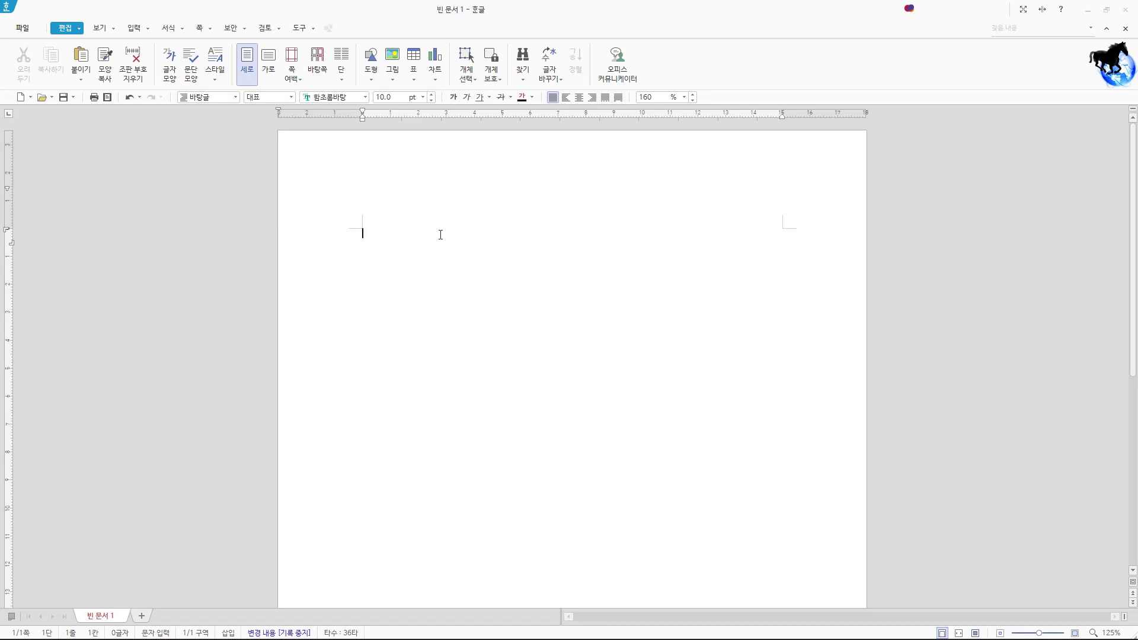
pyautogui.press('Hangul')
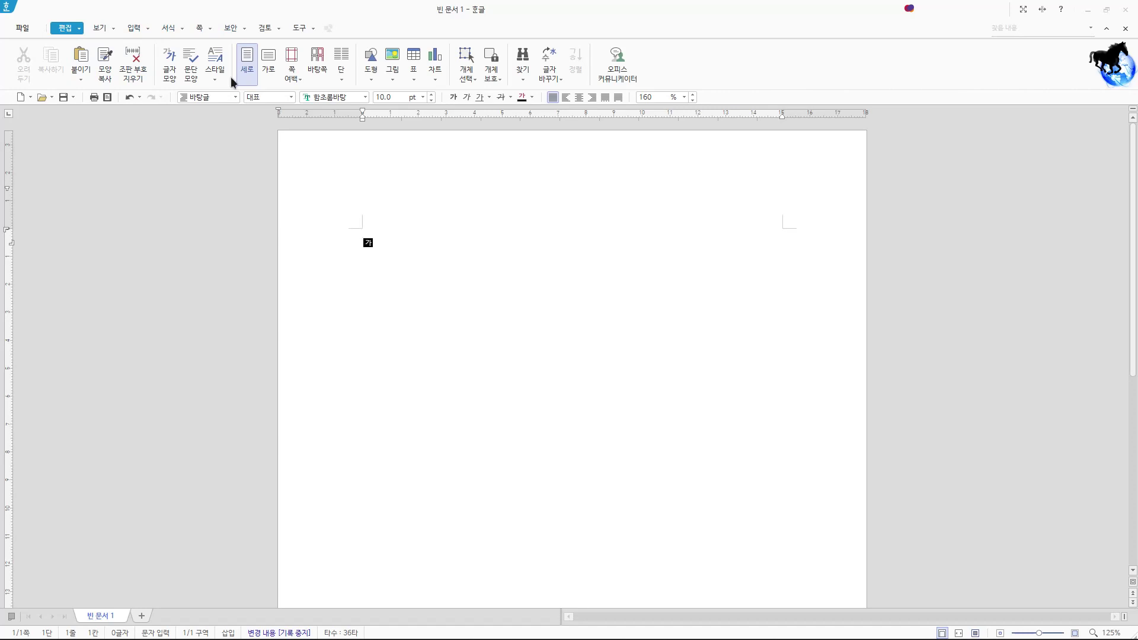
# Step: Open the page setup and review the available paper types, picking A4(국배판) [210 x 297 mm]
pyautogui.press('F7')
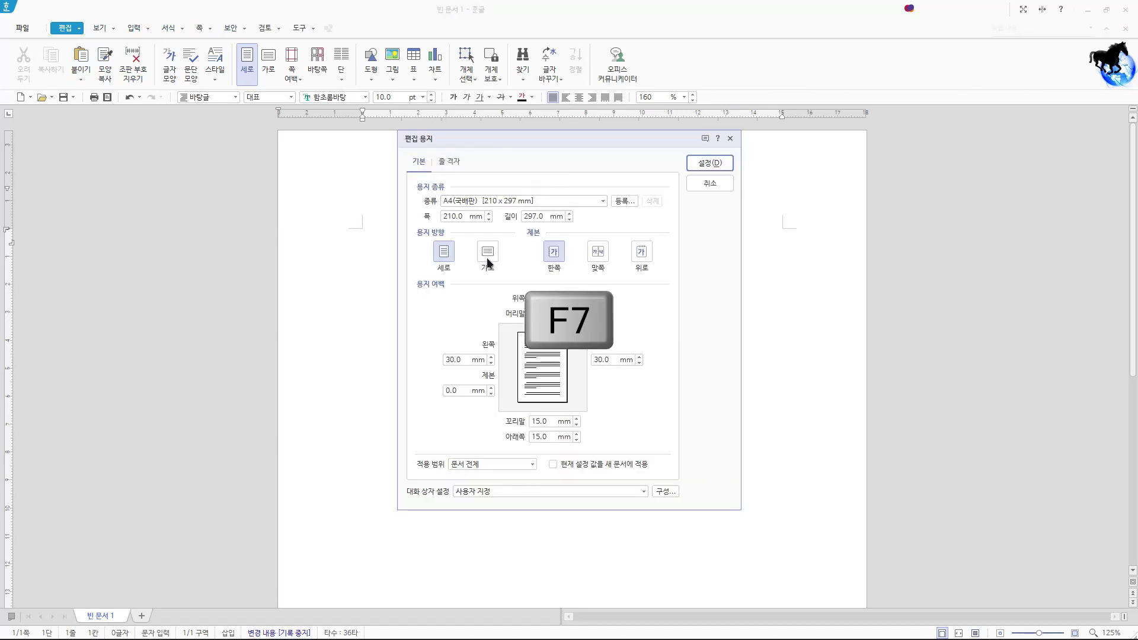
pyautogui.click(706, 186)
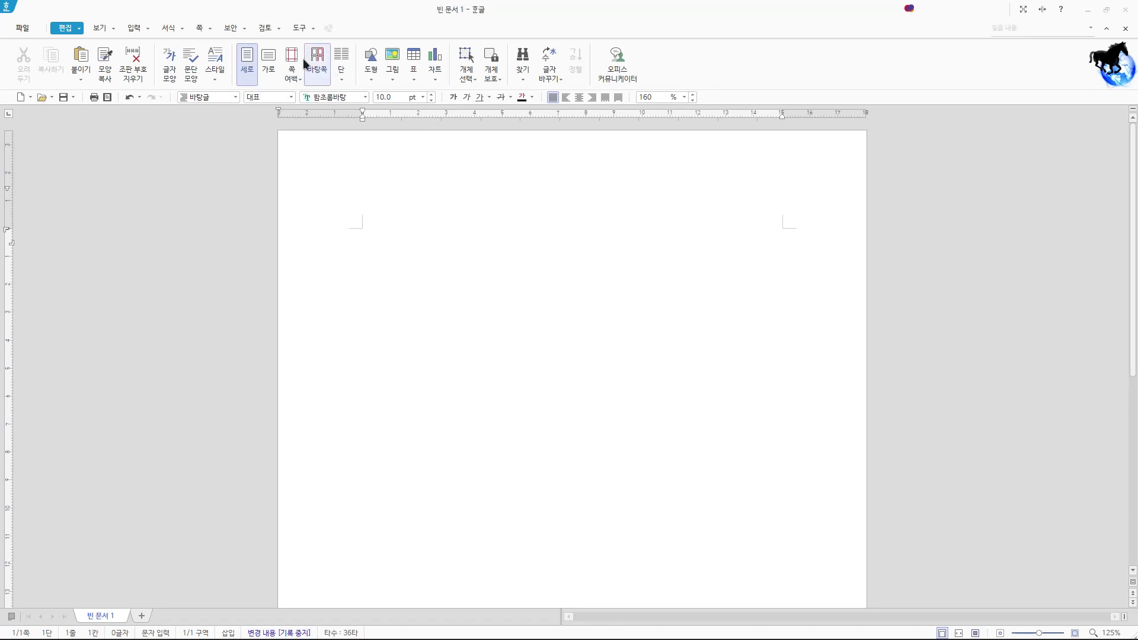
pyautogui.click(208, 28)
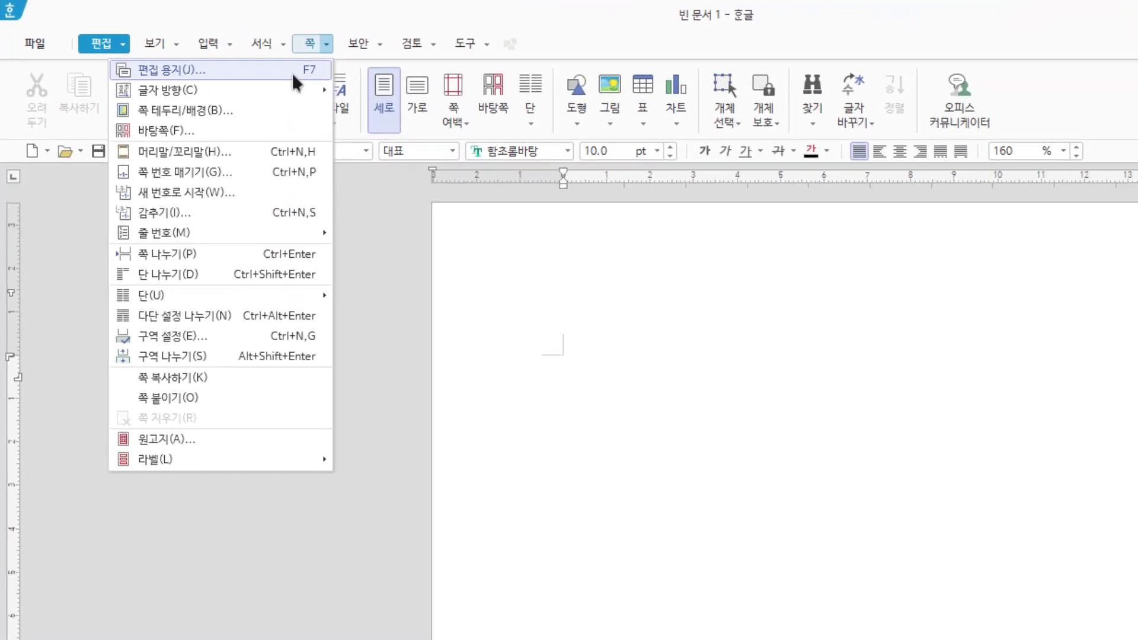
pyautogui.click(297, 70)
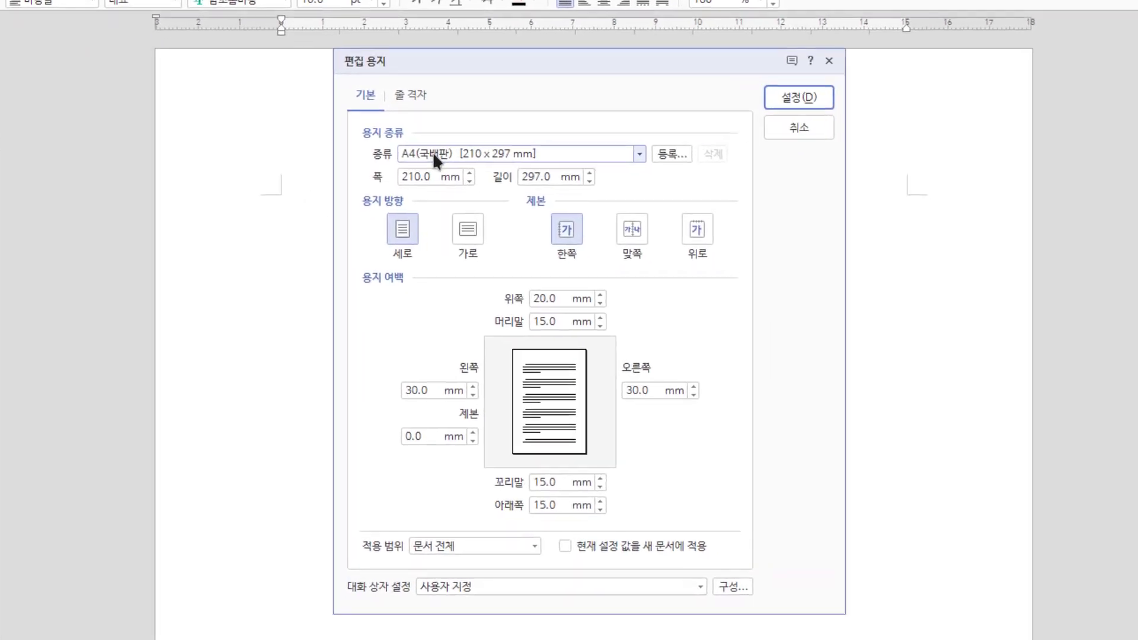
pyautogui.click(413, 134)
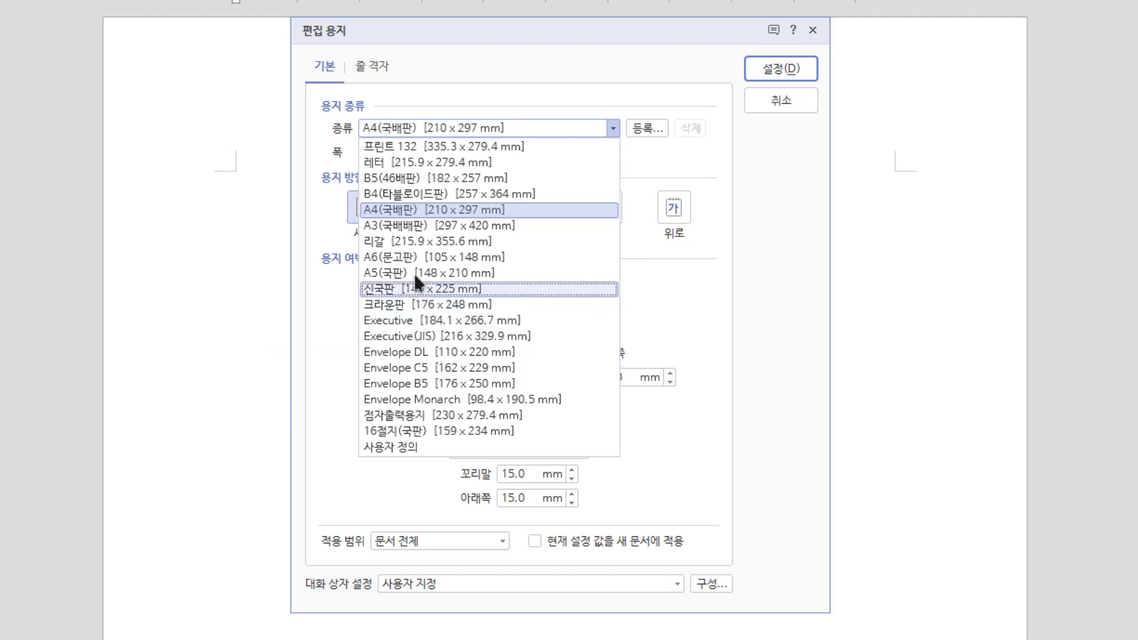
pyautogui.click(501, 208)
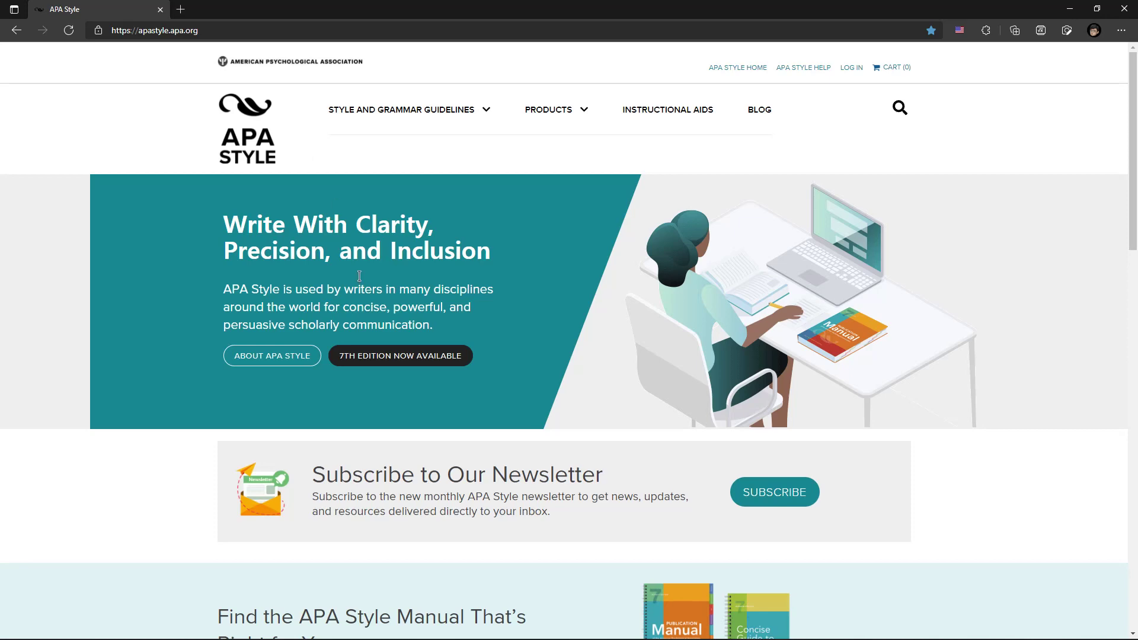
# Step: Browse the APA Style website's home page down to its products and back to the start
pyautogui.scroll(-6, 363, 284)
pyautogui.scroll(-9, 364, 294)
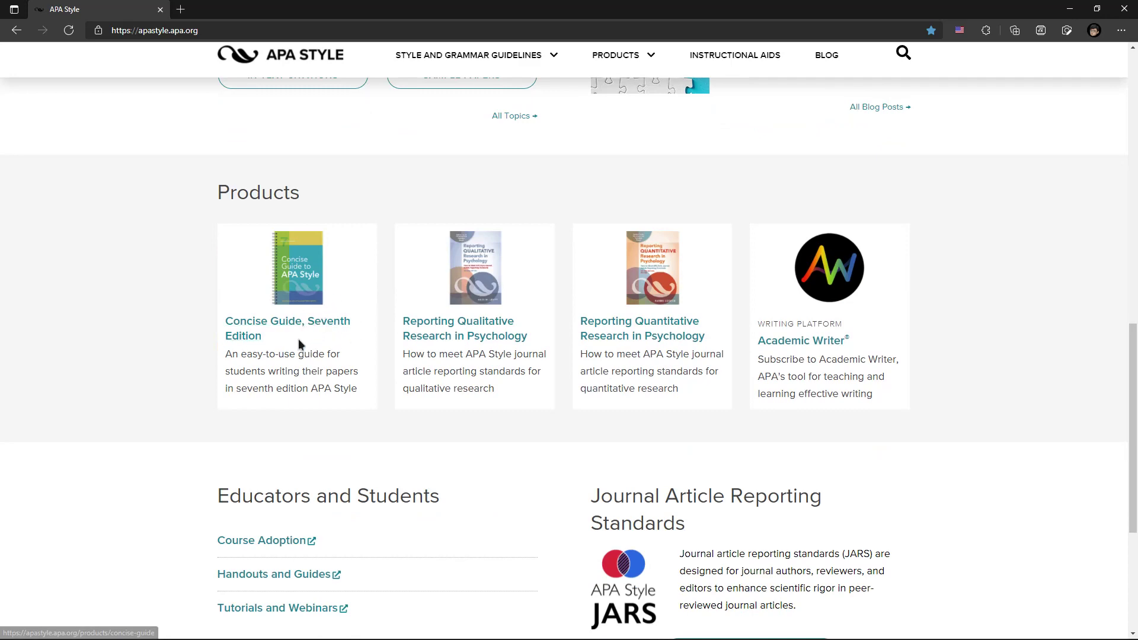
pyautogui.scroll(15, 298, 339)
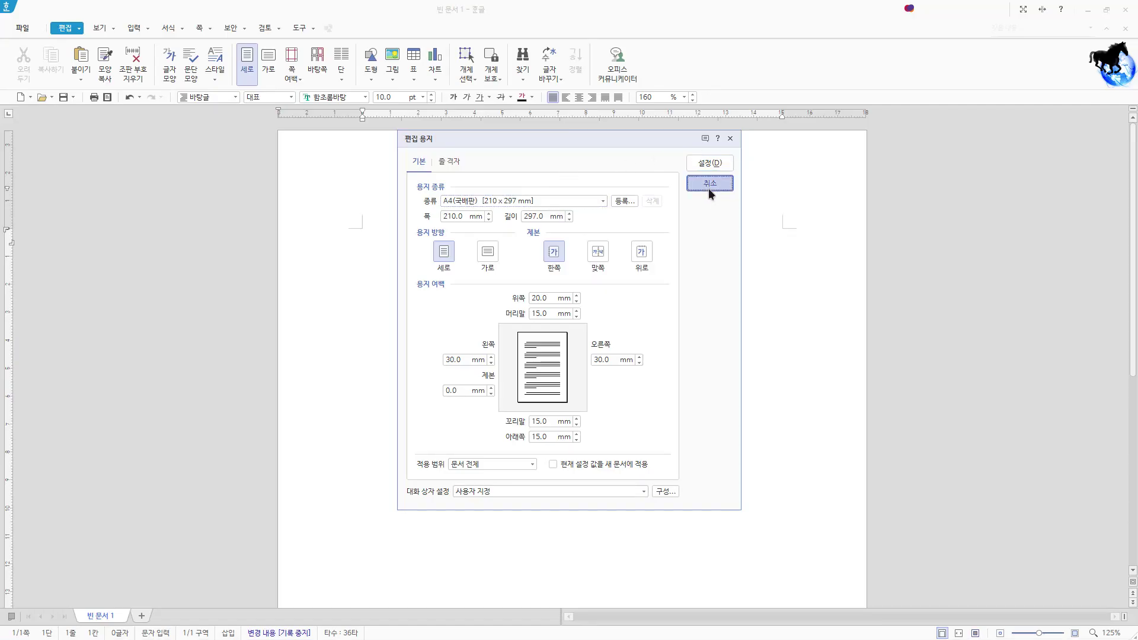
# Step: Cancel the page setup and examine which bibliography styles the Hangul document offers
pyautogui.click(709, 183)
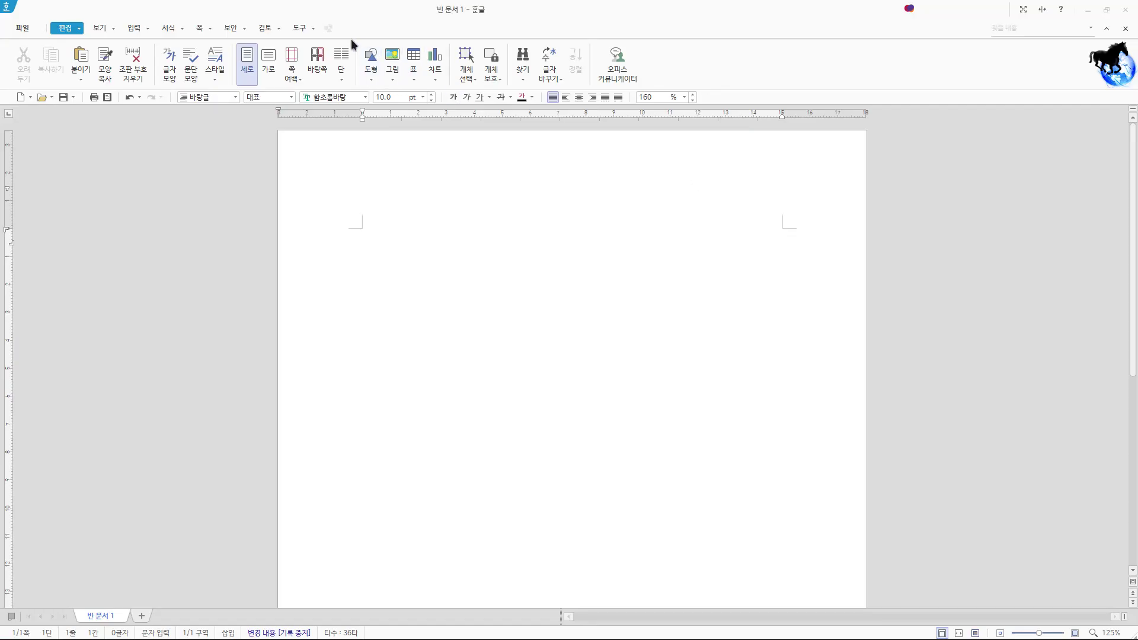
pyautogui.click(314, 28)
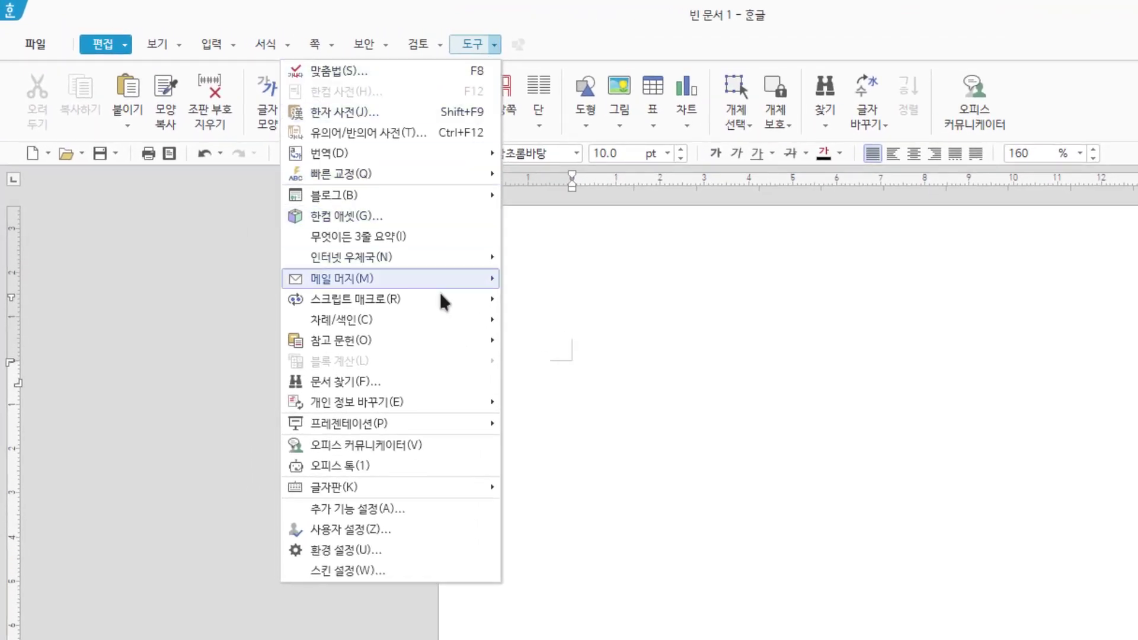
pyautogui.moveTo(427, 342)
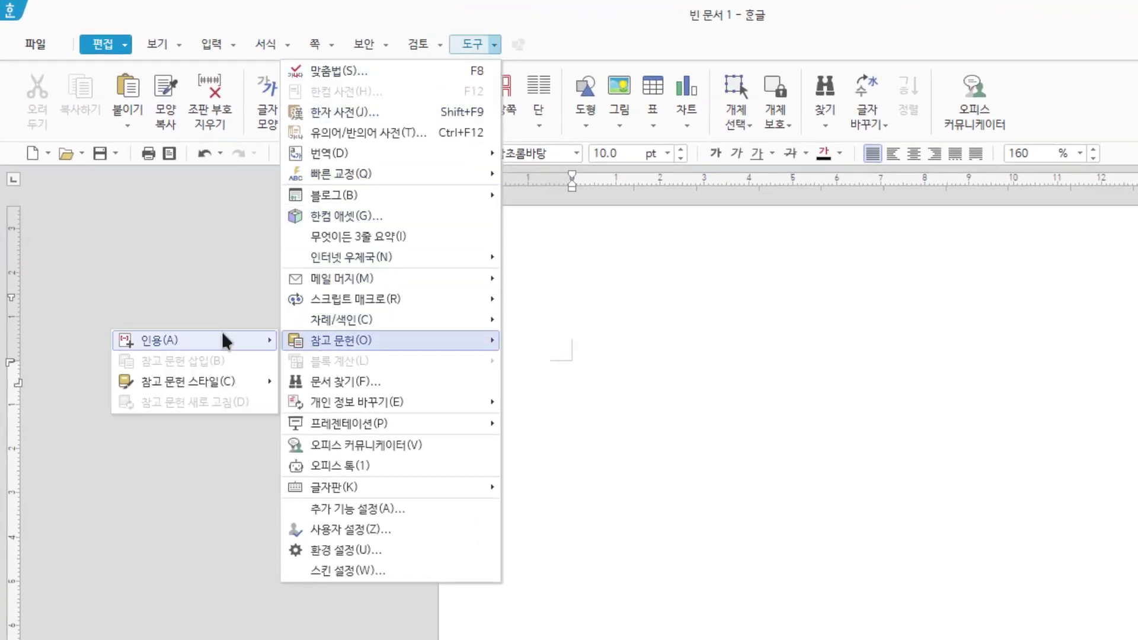
pyautogui.moveTo(222, 384)
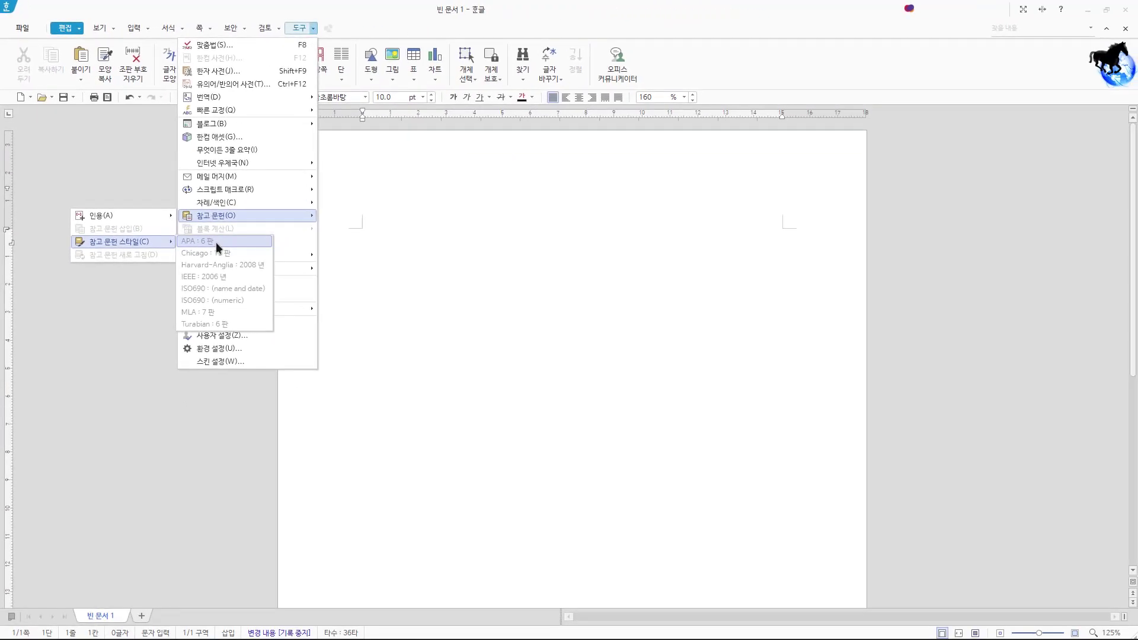
pyautogui.click(400, 240)
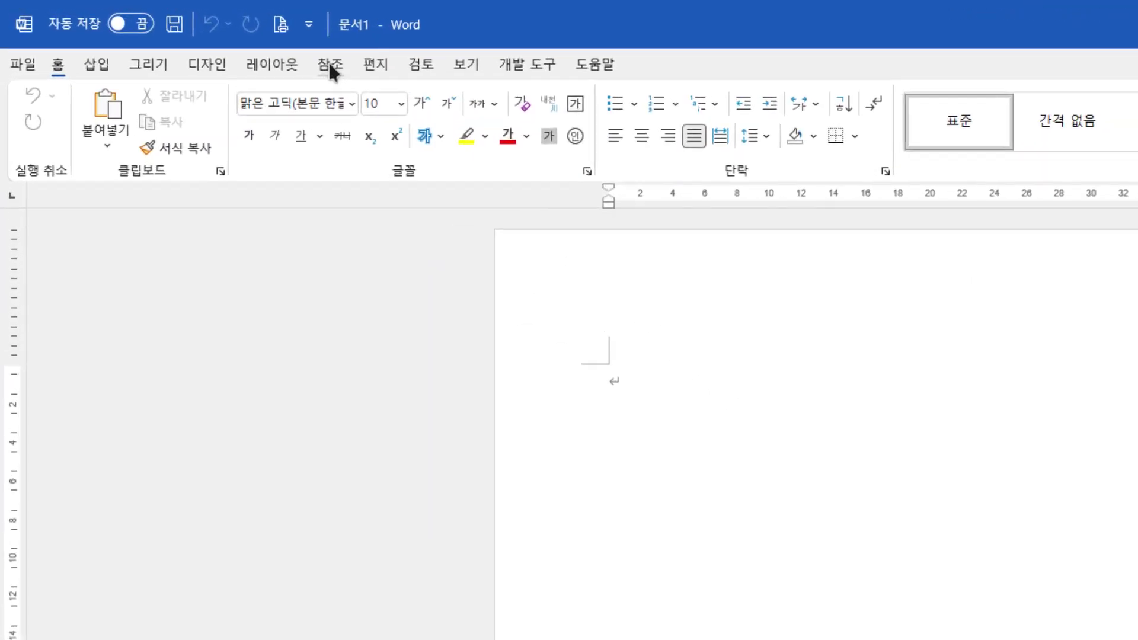
# Step: Review the bibliography styles in the open Word document and choose APA (6판)
pyautogui.click(193, 37)
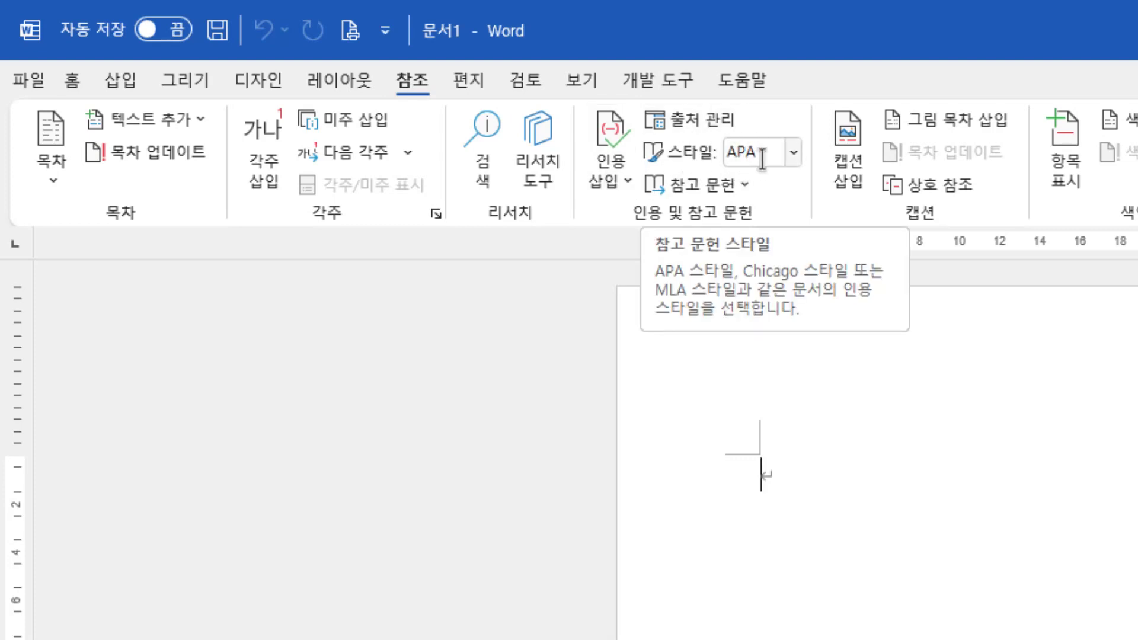
pyautogui.click(792, 152)
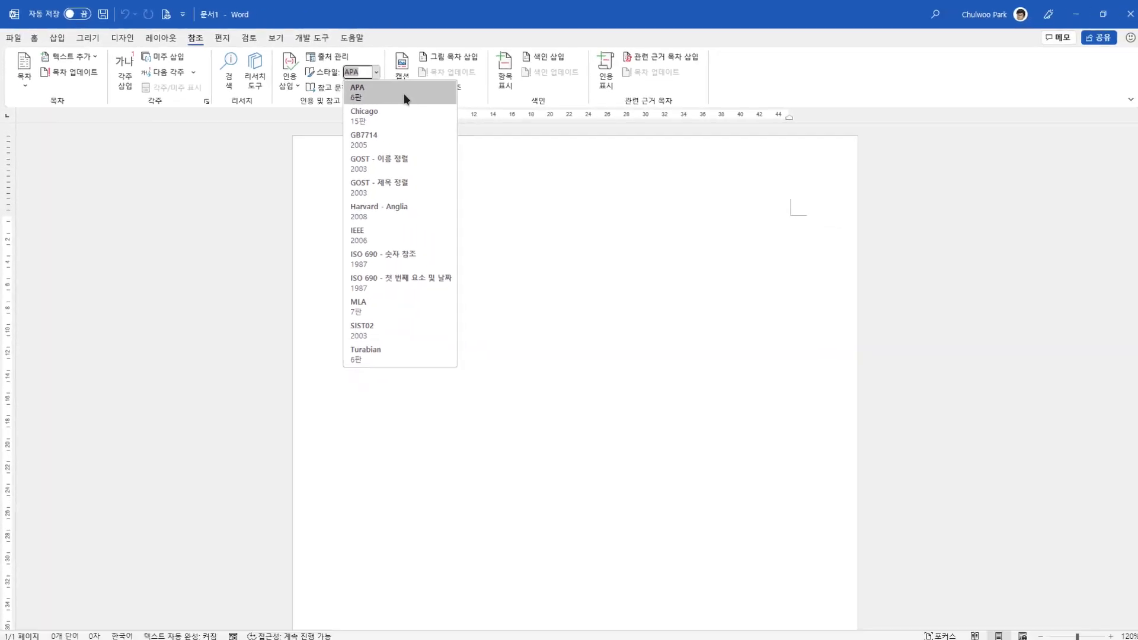
pyautogui.click(400, 93)
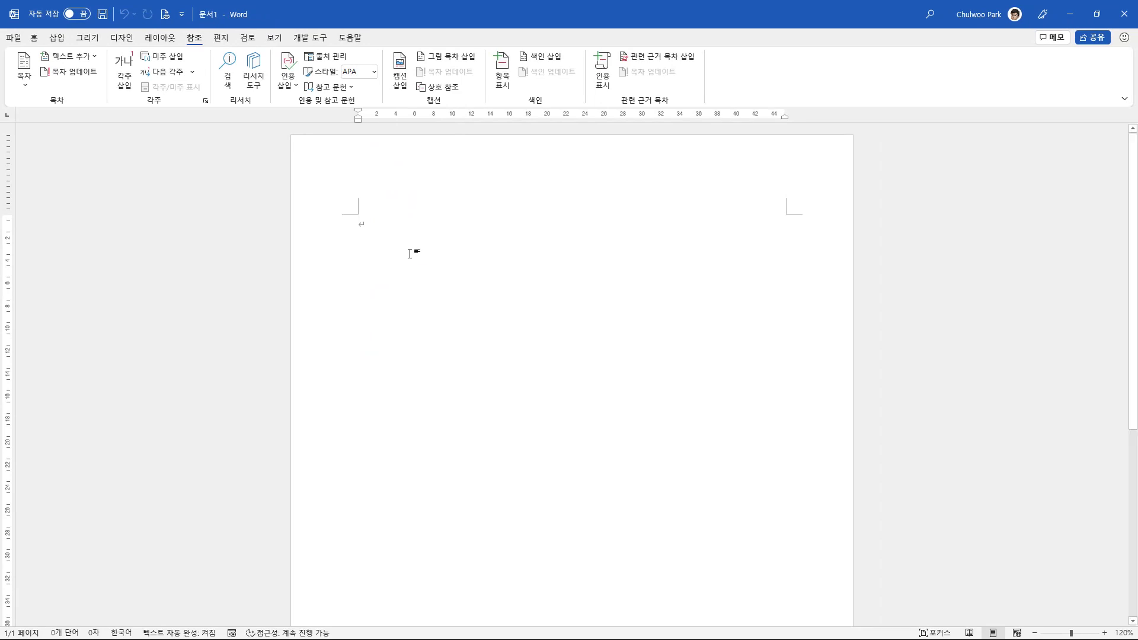
pyautogui.click(373, 72)
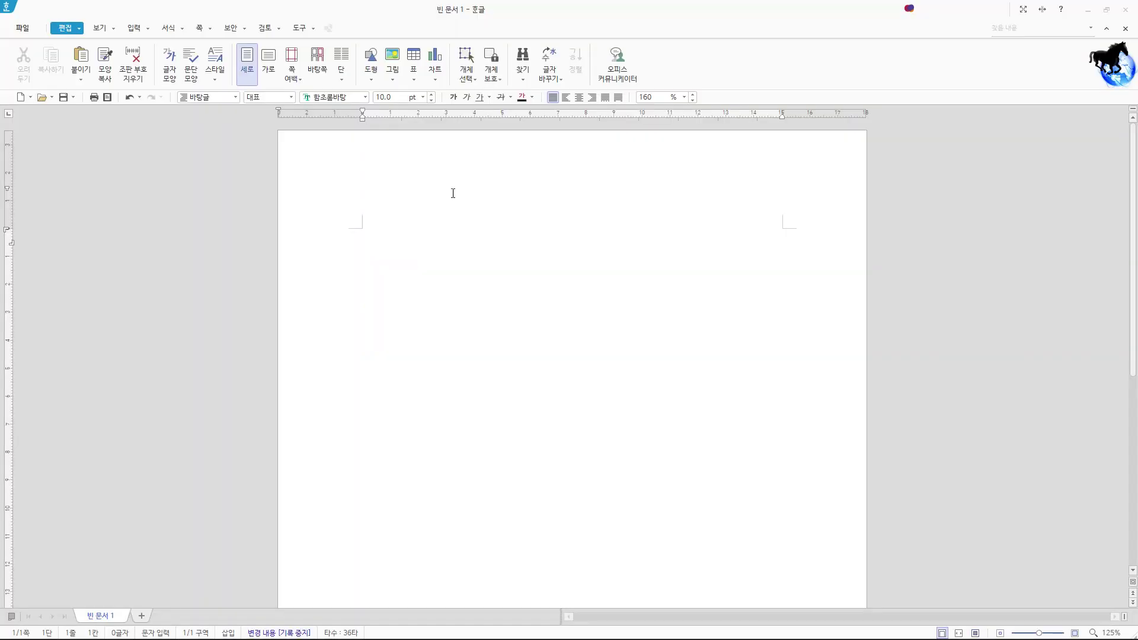
# Step: Open the page setup, try 25.4 mm for the left margin and set it back to 30 mm
pyautogui.click(208, 31)
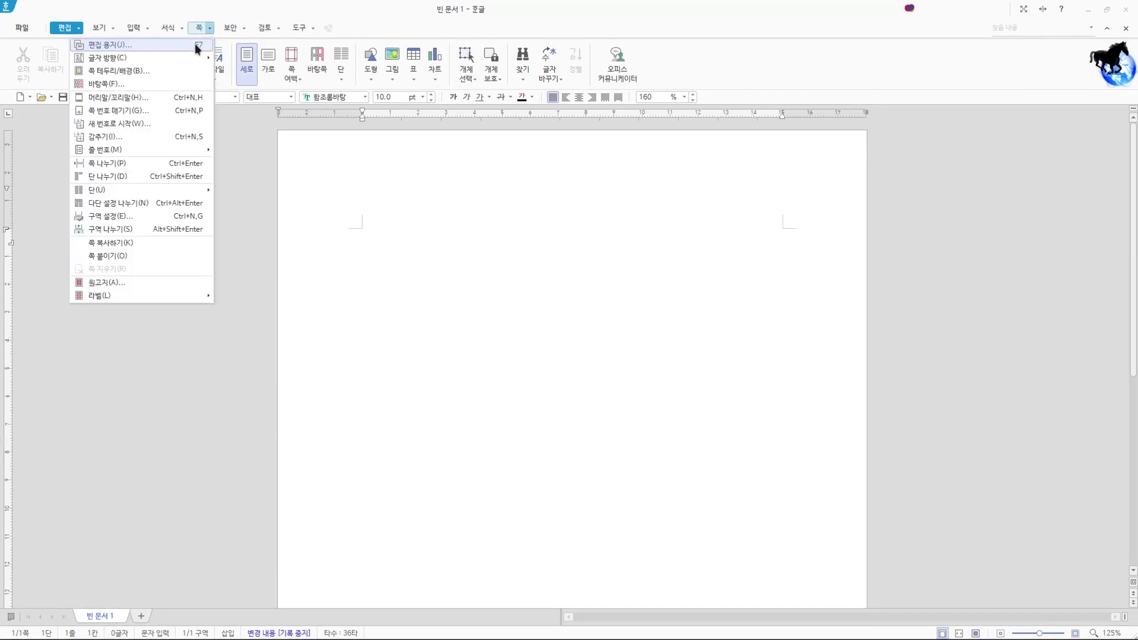
pyautogui.click(194, 43)
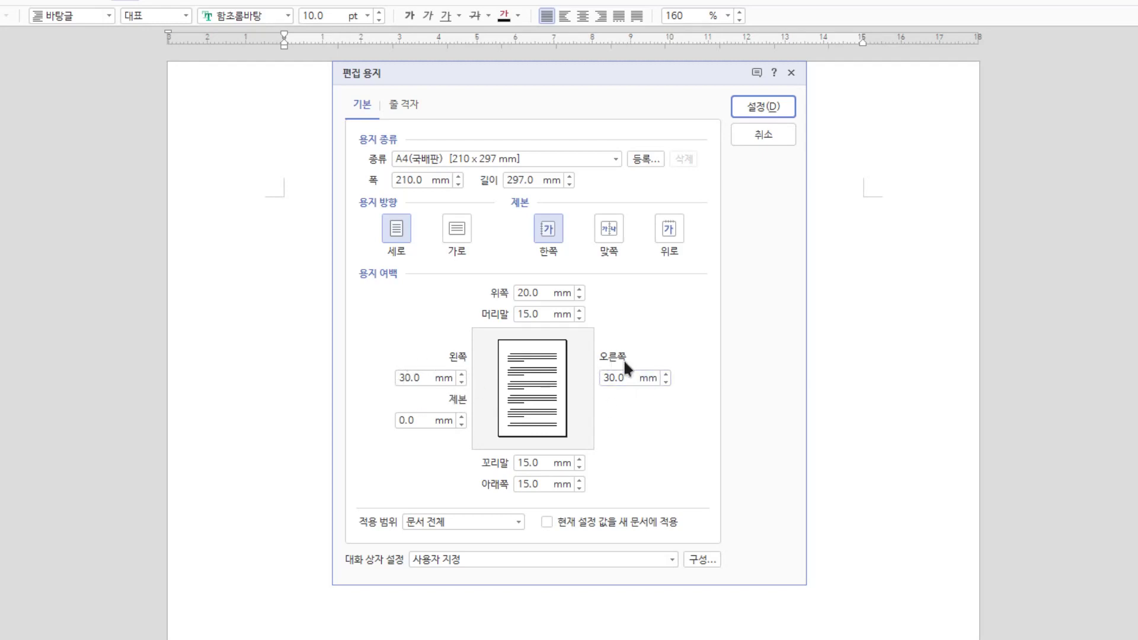
pyautogui.click(420, 377)
pyautogui.moveTo(420, 378); pyautogui.dragTo(359, 380)
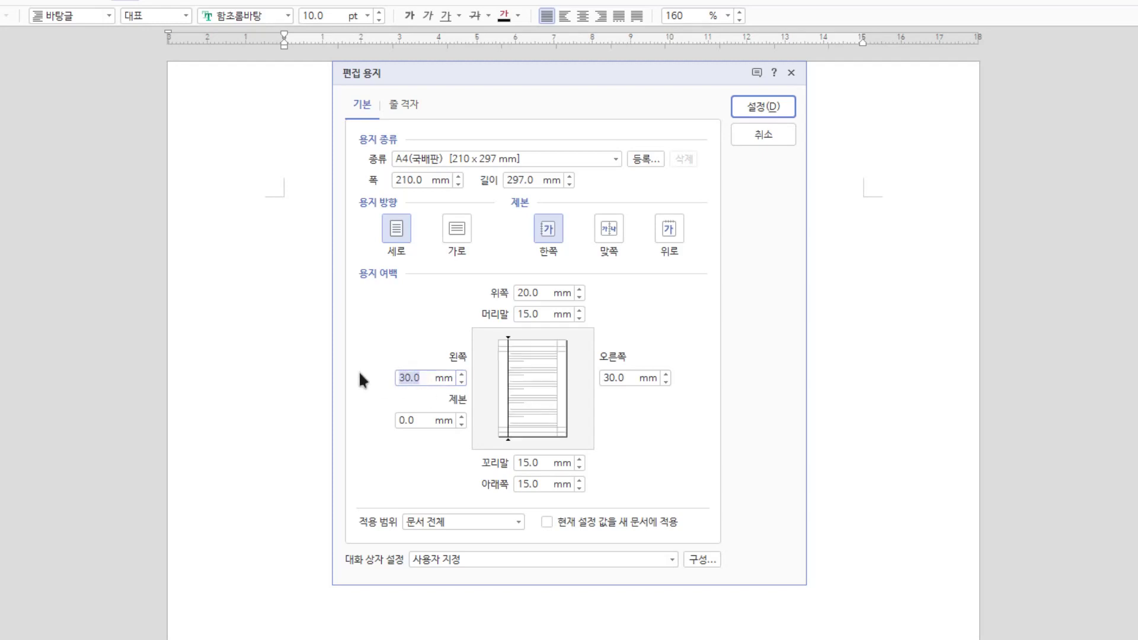
pyautogui.write('25.4')
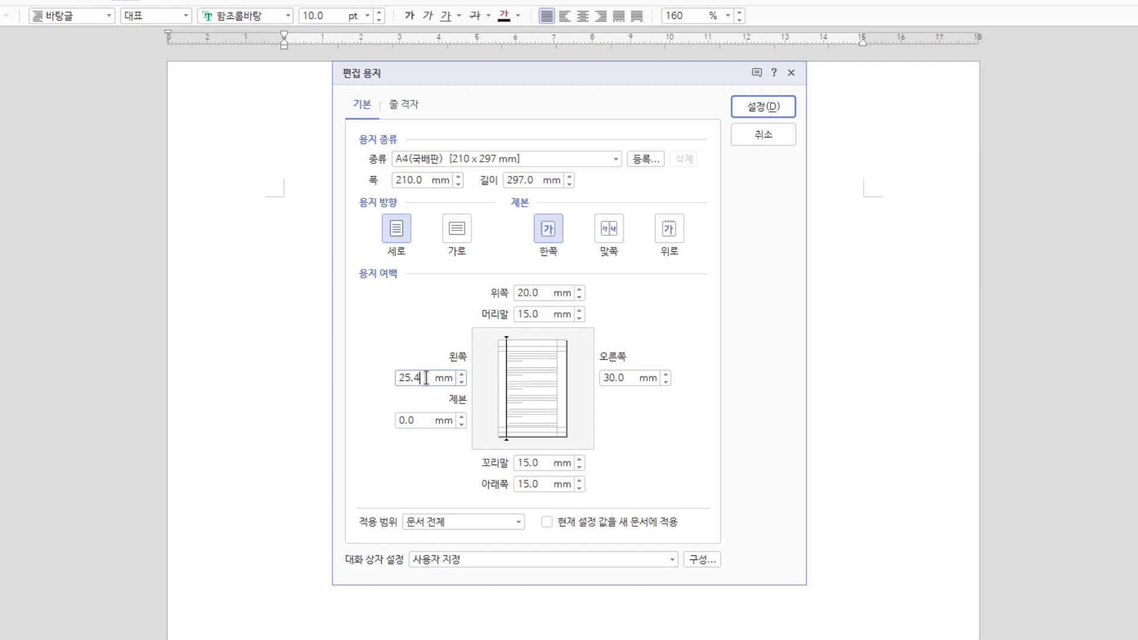
pyautogui.moveTo(426, 378); pyautogui.dragTo(265, 378)
pyautogui.write('30')
# Step: Set the left and right page margins to 25 mm each
pyautogui.click(627, 378)
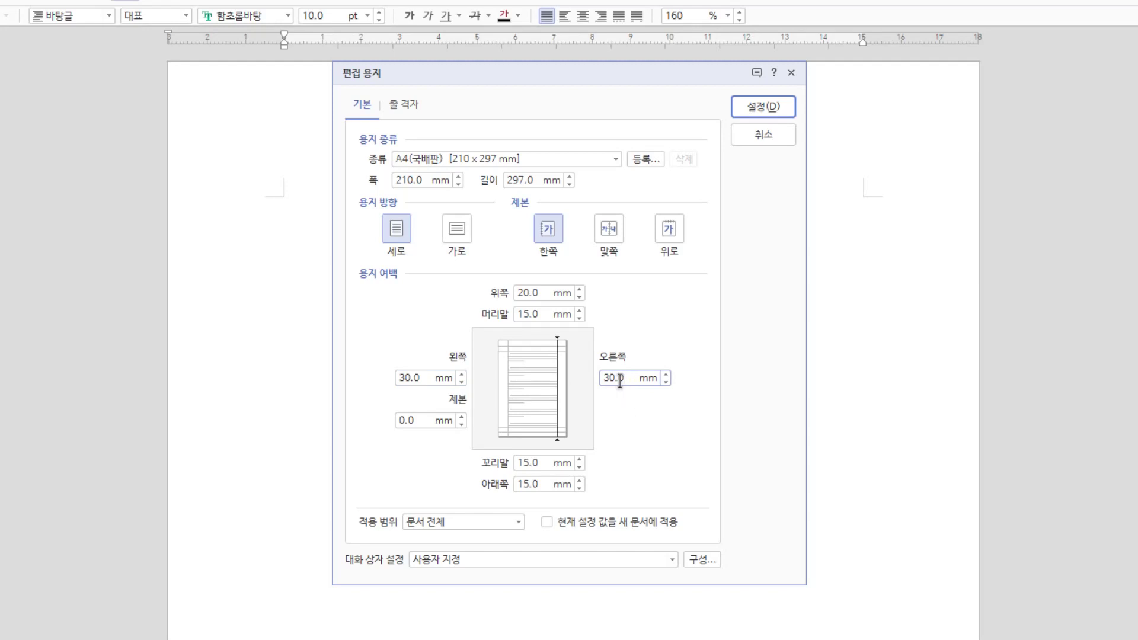
pyautogui.hotkey('shift', 'Tab')
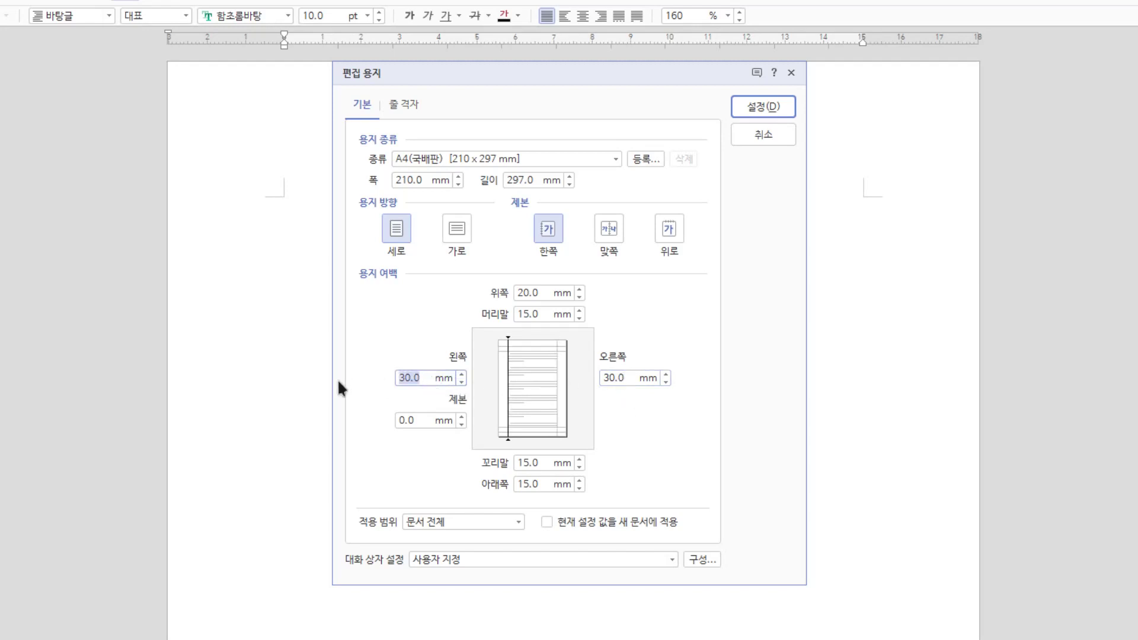
pyautogui.write('25')
pyautogui.hotkey('shift', 'Home')
pyautogui.click(613, 378)
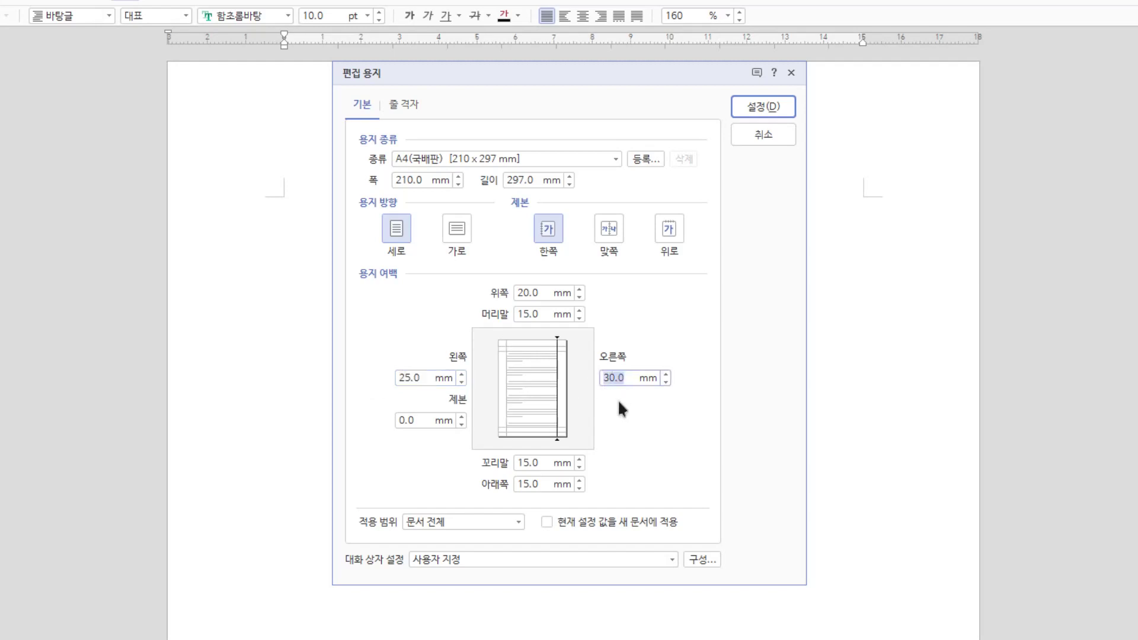
pyautogui.write('25')
# Step: Lower the left margin stepwise to 18 mm and raise it again to 25 mm
pyautogui.click(461, 382)
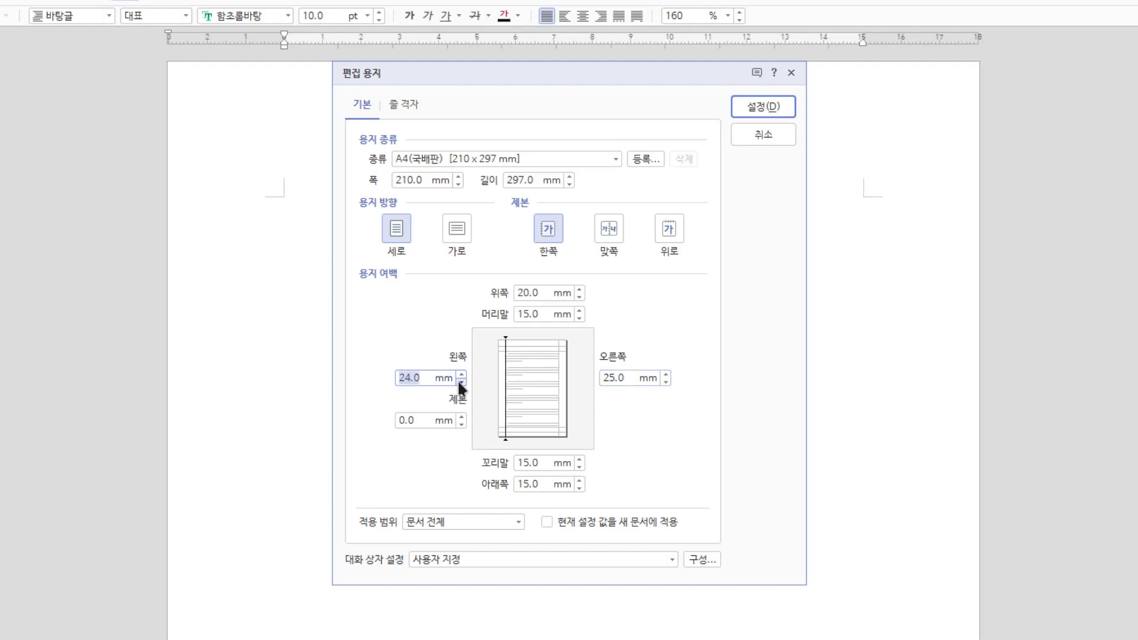
pyautogui.click(461, 383)
pyautogui.click(461, 382)
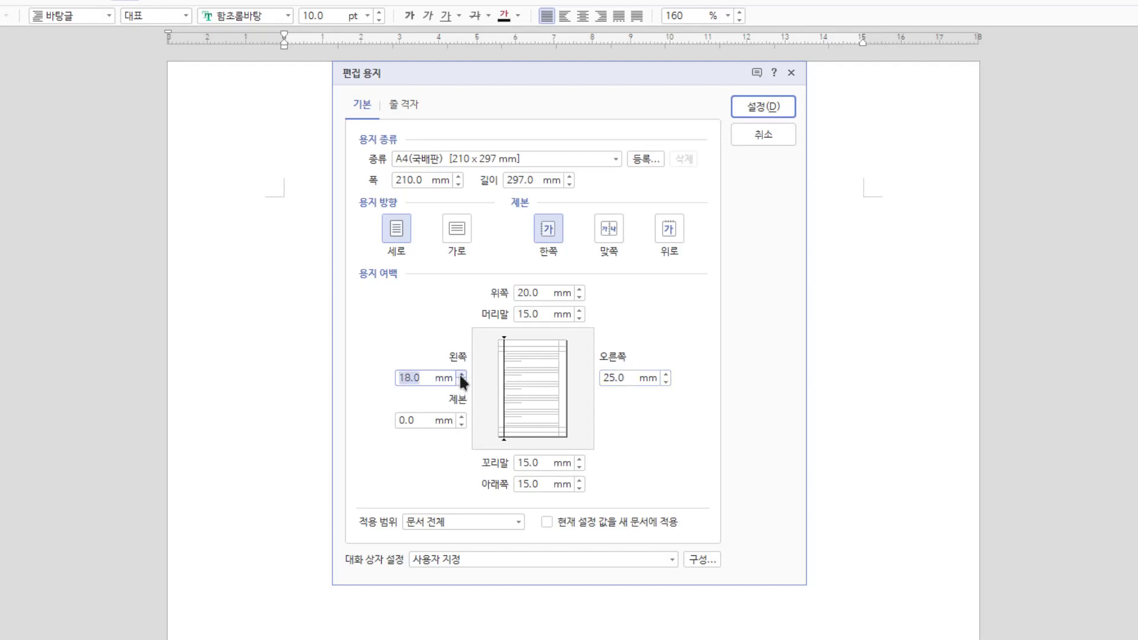
pyautogui.click(461, 374)
pyautogui.click(461, 374)
pyautogui.click(461, 374)
pyautogui.click(461, 374)
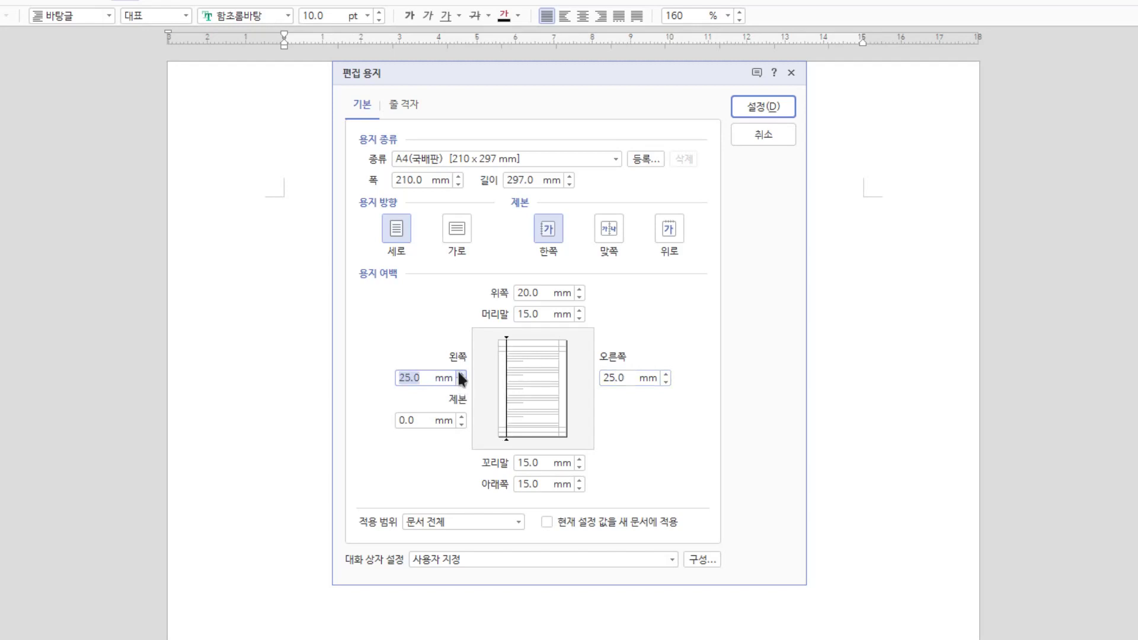
pyautogui.click(461, 374)
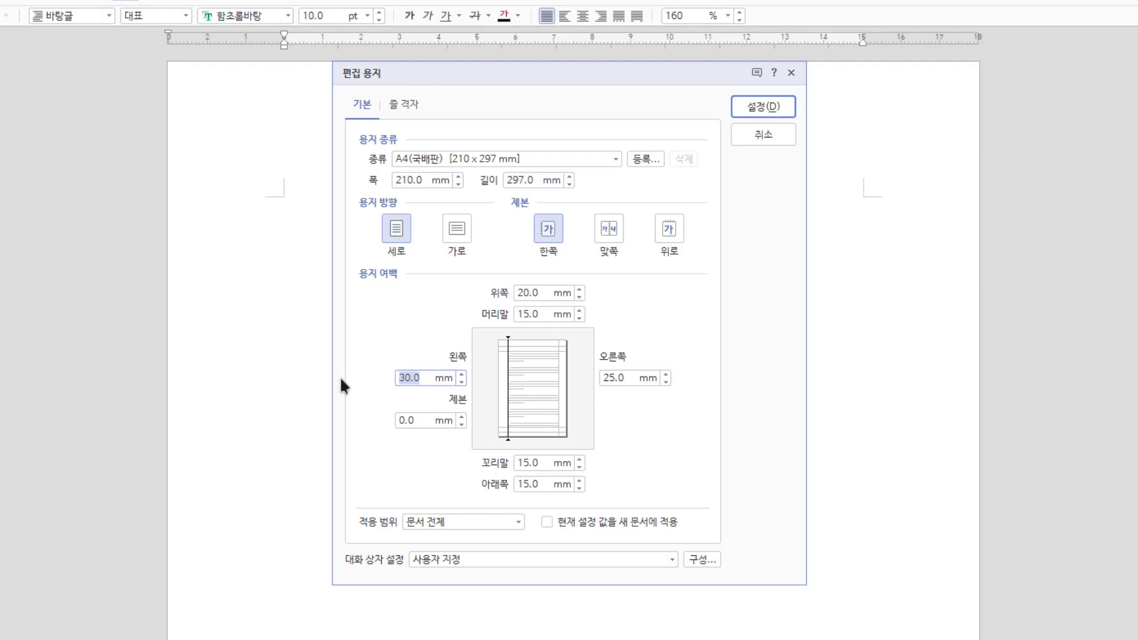
# Step: Set both the left and right page margins to 30 mm
pyautogui.write('30')
pyautogui.moveTo(624, 377); pyautogui.dragTo(603, 378)
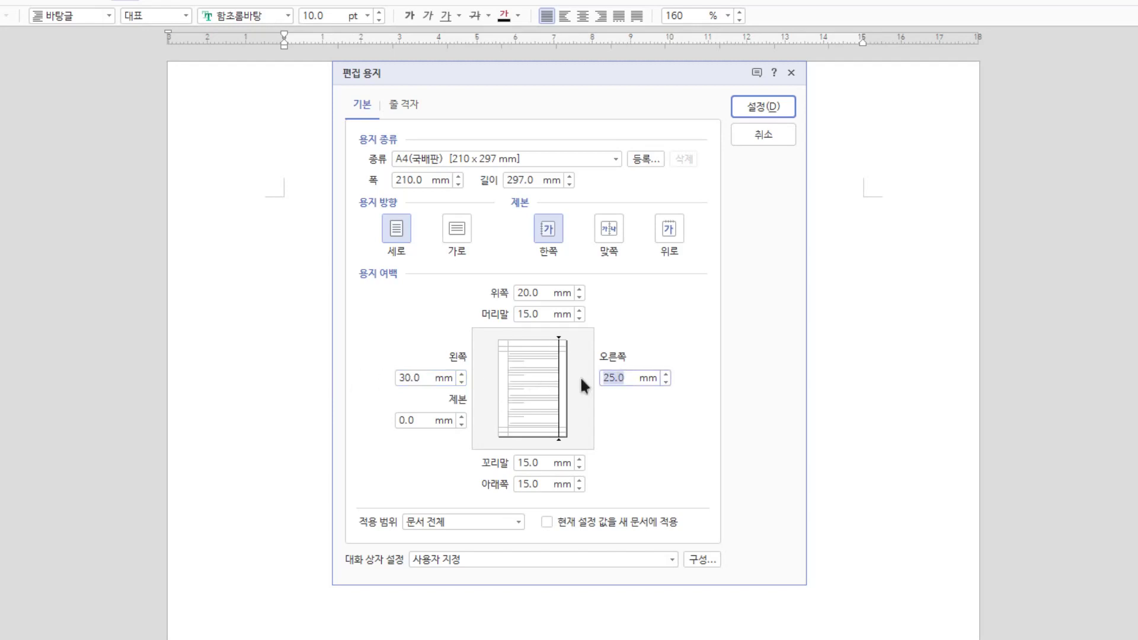
pyautogui.write('30')
# Step: Set the top margin to 15 mm and apply the page setup to the document
pyautogui.click(424, 423)
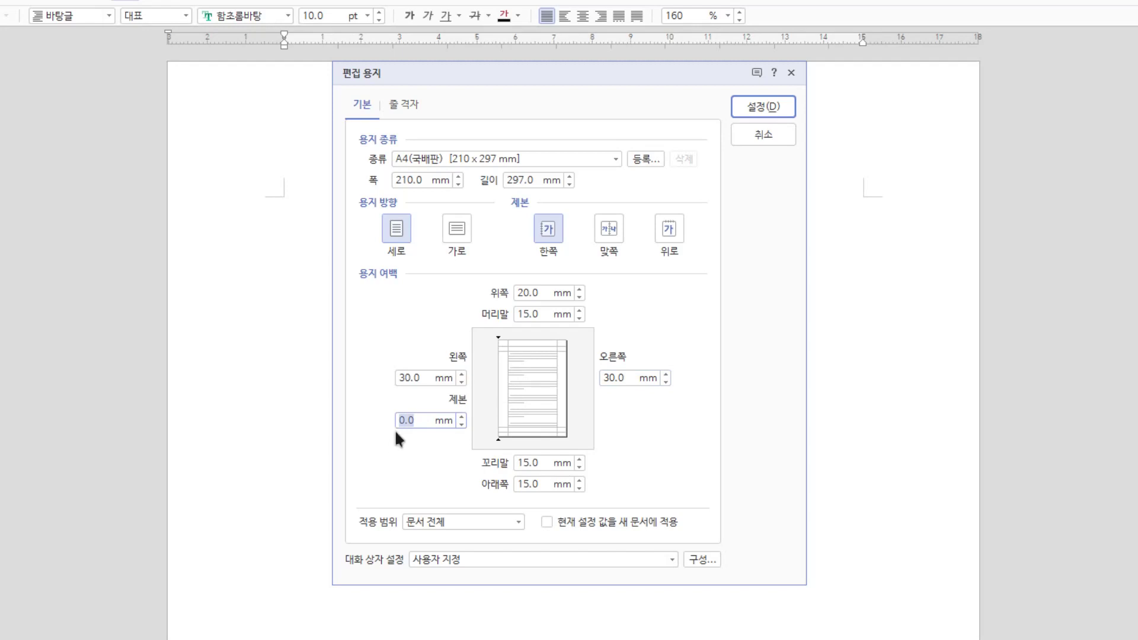
pyautogui.click(424, 425)
pyautogui.doubleClick(525, 293)
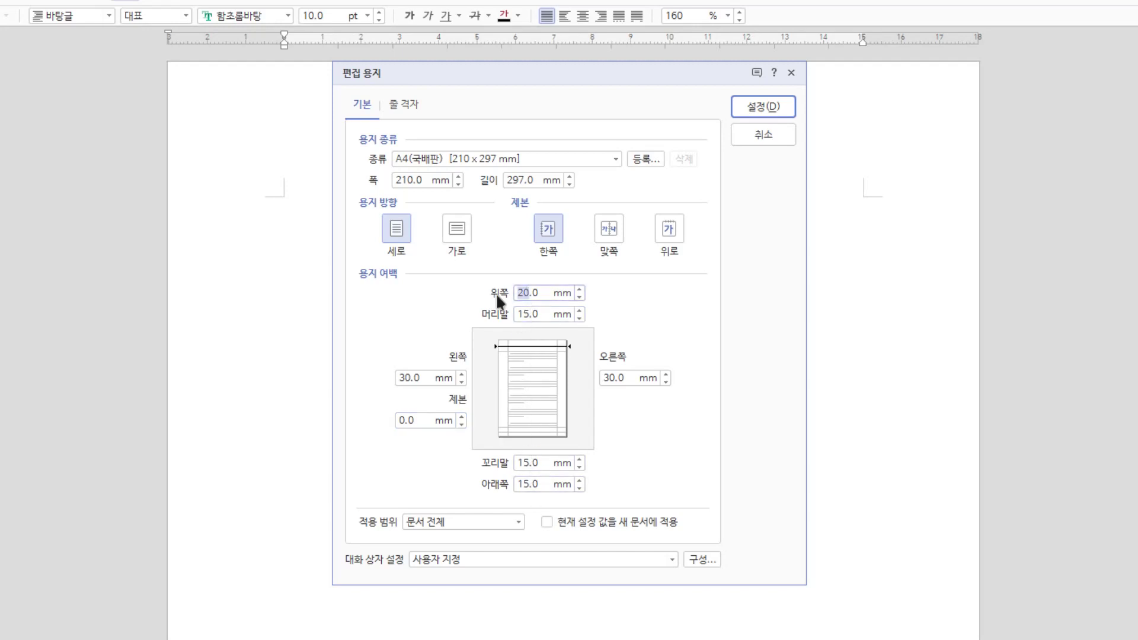
pyautogui.write('15')
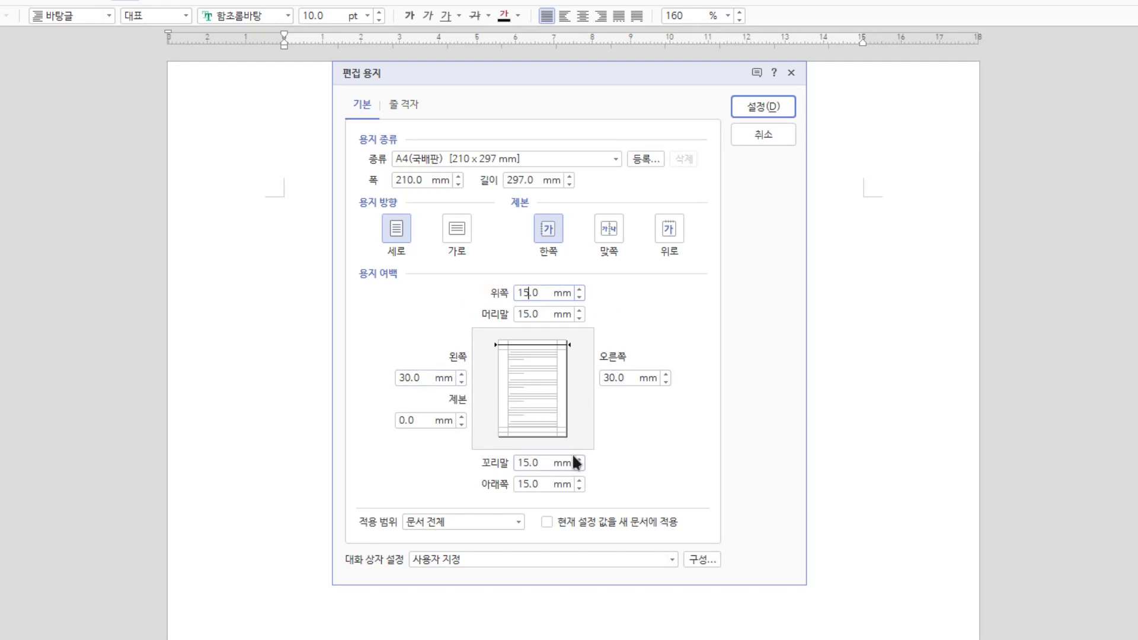
pyautogui.click(401, 377)
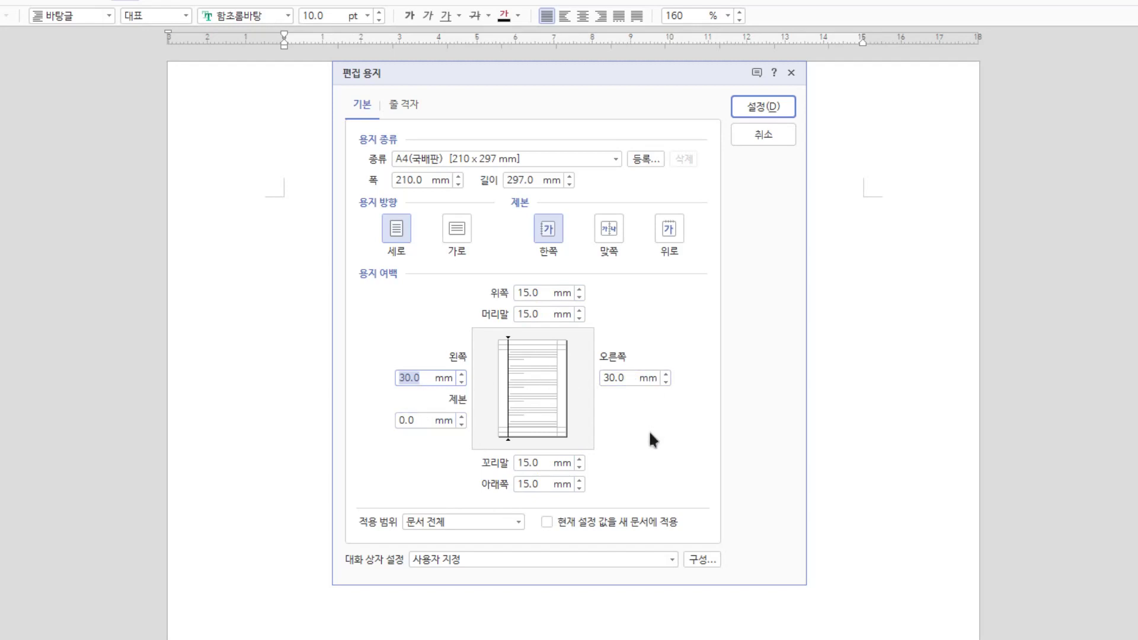
pyautogui.click(757, 107)
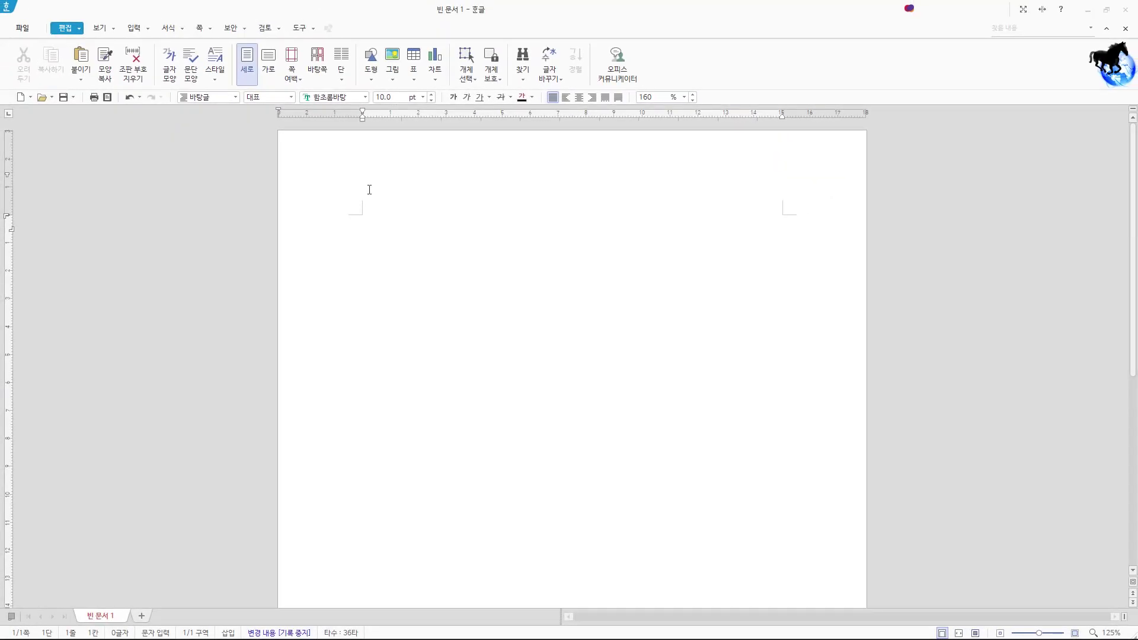
# Step: Switch to the browser and open the Korean Wikipedia article on 독도 through its search
pyautogui.write('가')
pyautogui.hotkey('alt', 'Tab')
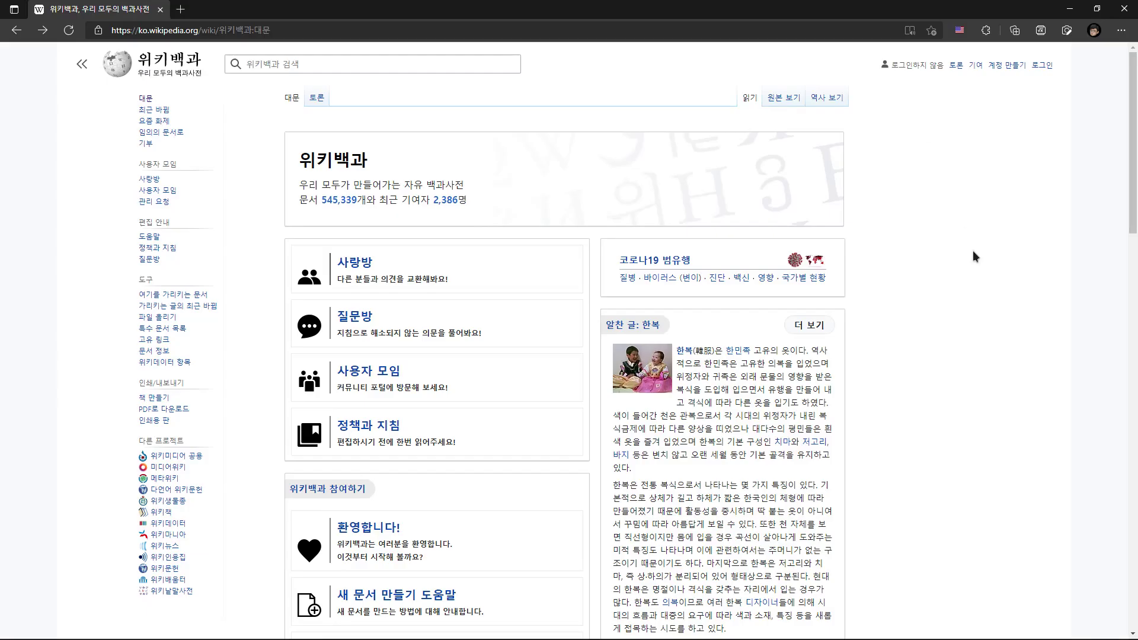
pyautogui.click(383, 66)
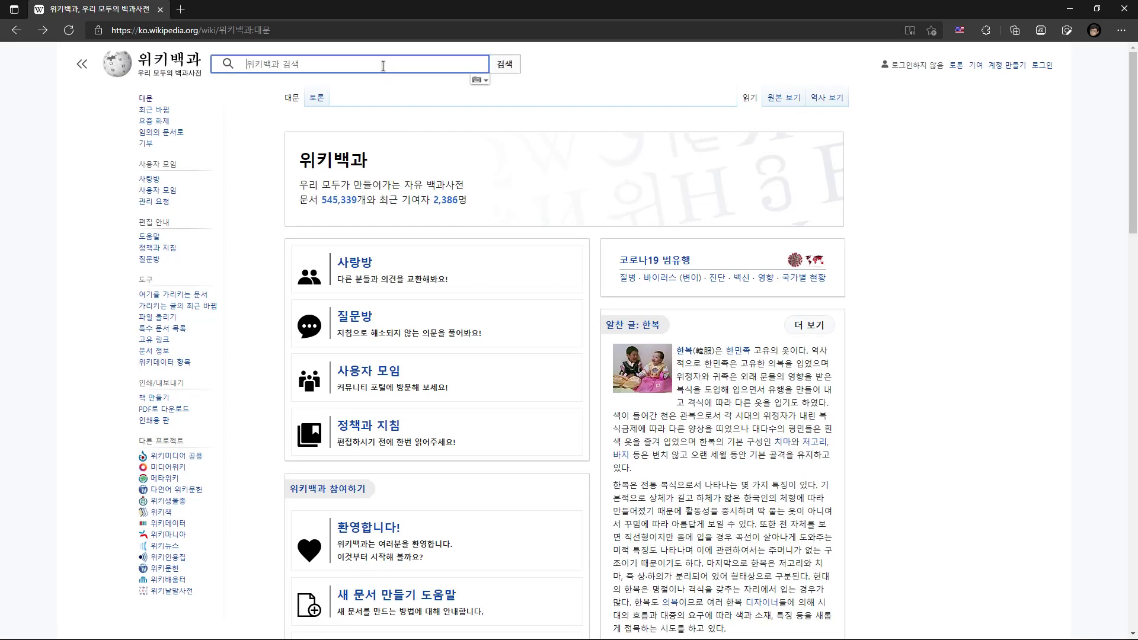
pyautogui.write('dr')
pyautogui.press('BackSpace')
pyautogui.press('BackSpace')
pyautogui.write('독도')
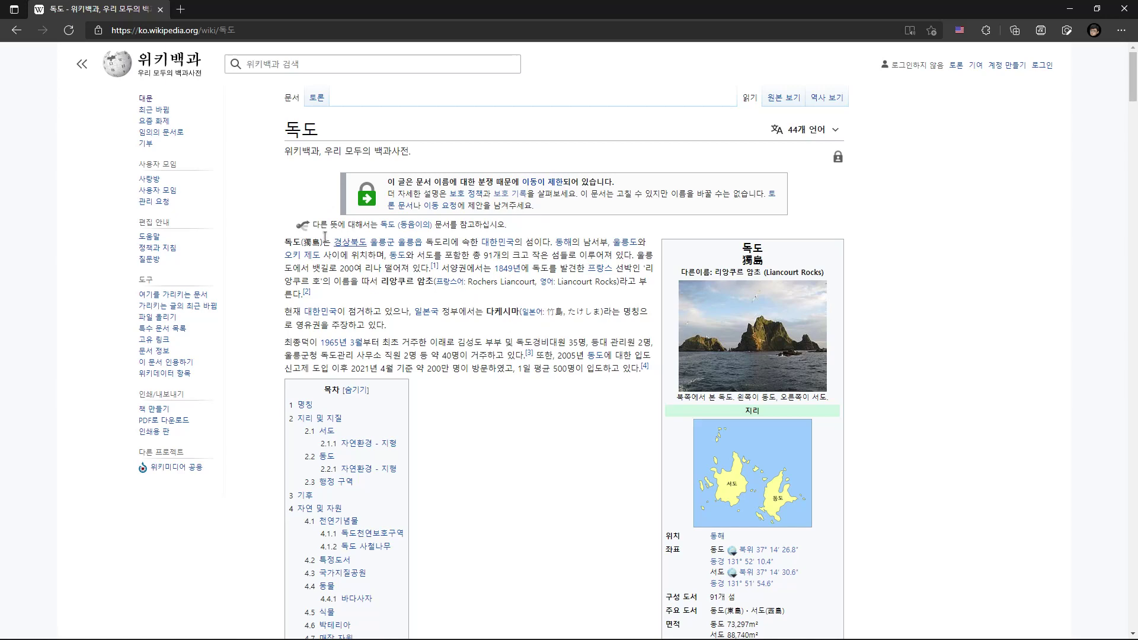
# Step: Try selecting the three introductory paragraphs of the 독도 article by sweeping over the text
pyautogui.moveTo(285, 243); pyautogui.dragTo(649, 371)
pyautogui.click(570, 468)
pyautogui.moveTo(285, 243); pyautogui.dragTo(653, 372)
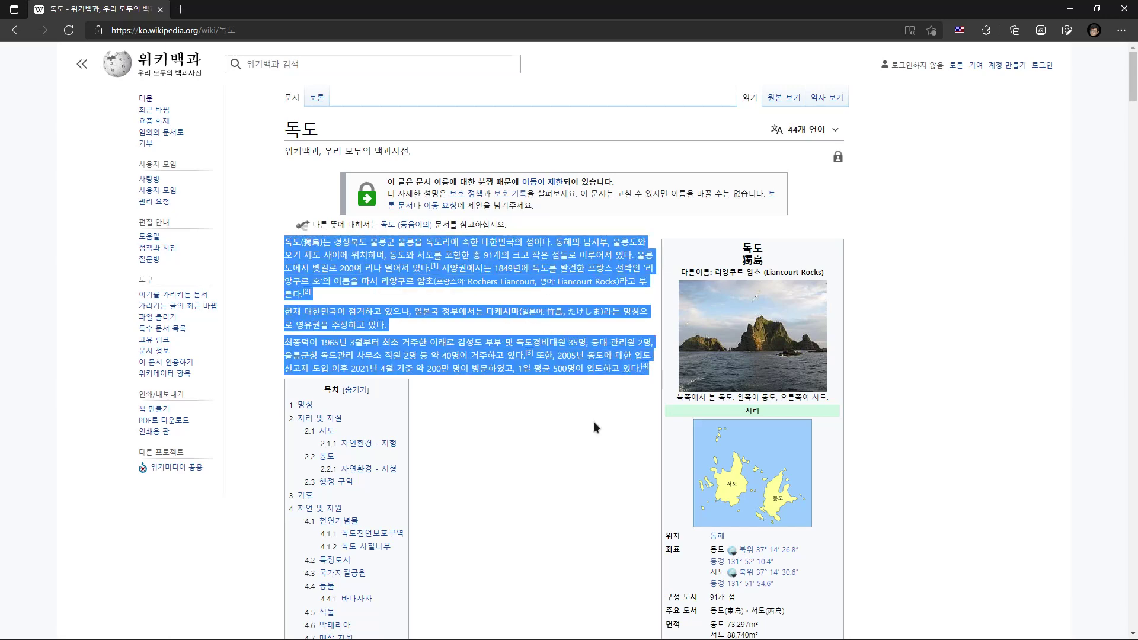
# Step: Try selecting the article text from the 명칭 section down to the 동도 section, then clear the selection and return to the introduction
pyautogui.scroll(-20, 594, 424)
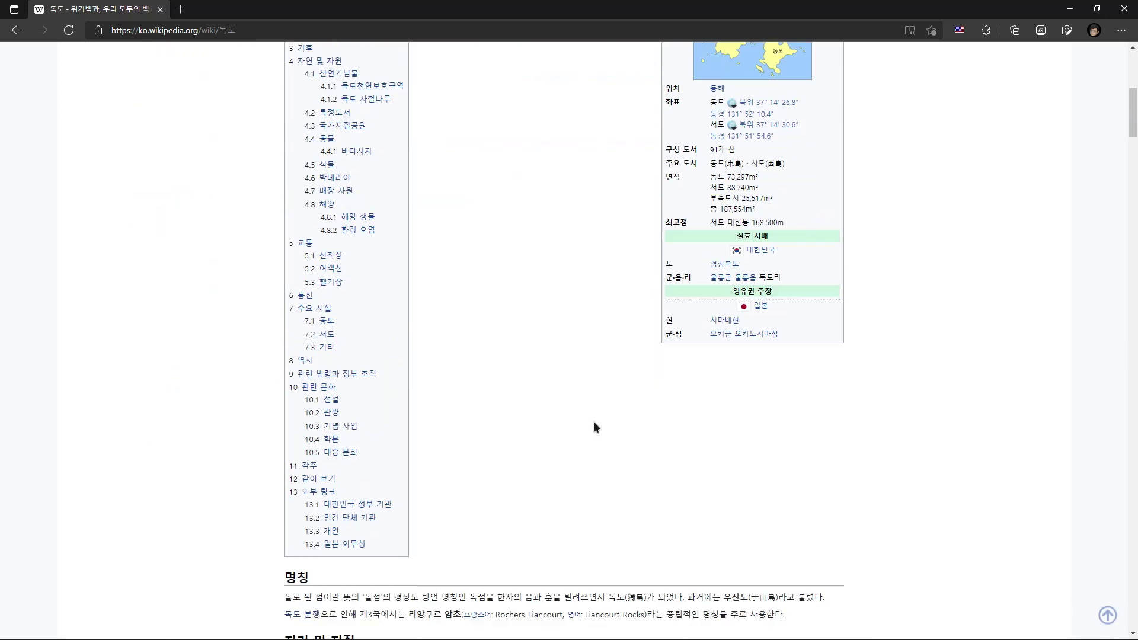
pyautogui.scroll(5, 593, 422)
pyautogui.scroll(-6, 593, 421)
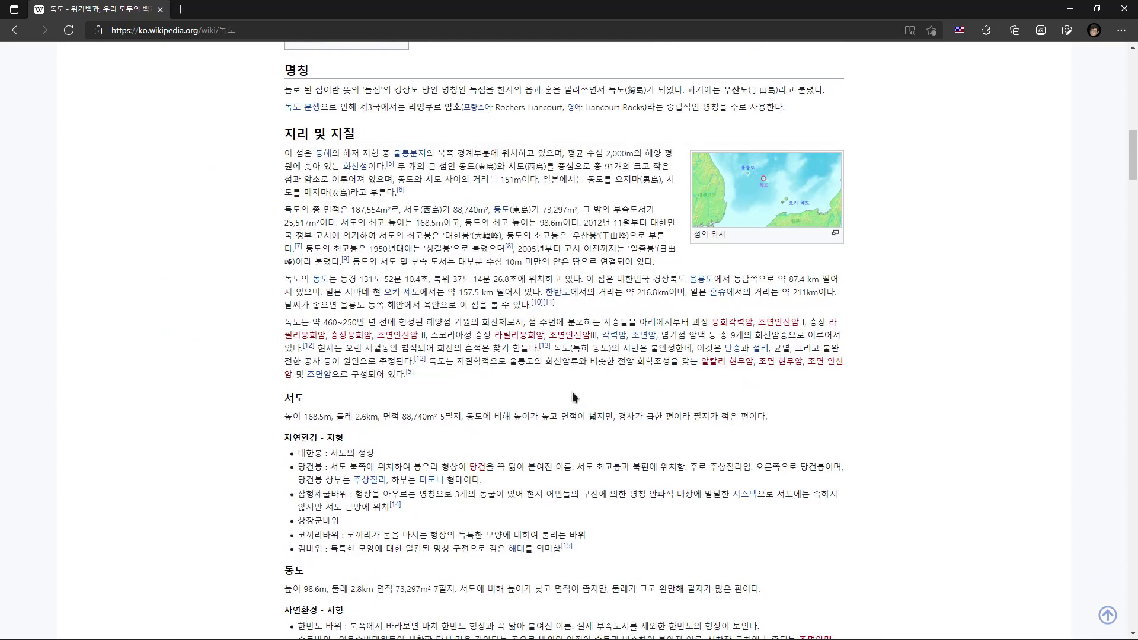
pyautogui.moveTo(287, 90); pyautogui.dragTo(440, 630)
pyautogui.moveTo(442, 619)
pyautogui.moveTo(446, 540); pyautogui.dragTo(456, 413)
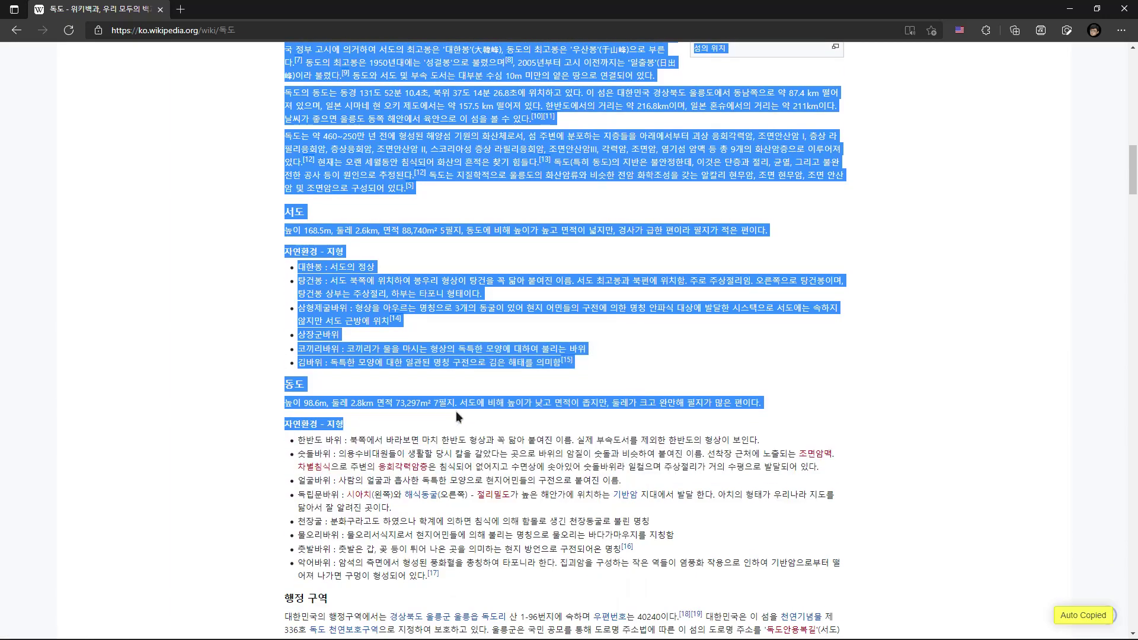
pyautogui.click(543, 413)
pyautogui.scroll(20, 535, 429)
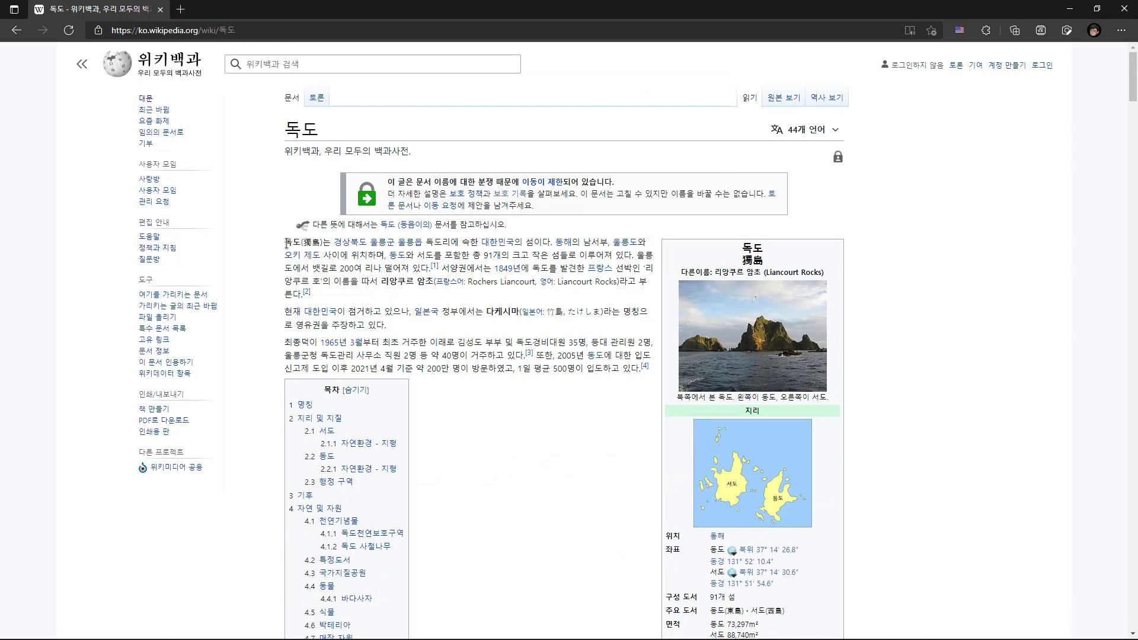
# Step: Select the three introductory paragraphs of the 독도 article from the first word to the last and copy them
pyautogui.moveTo(286, 243); pyautogui.dragTo(356, 287)
pyautogui.click(349, 304)
pyautogui.moveTo(286, 242); pyautogui.dragTo(307, 243)
pyautogui.click(329, 297)
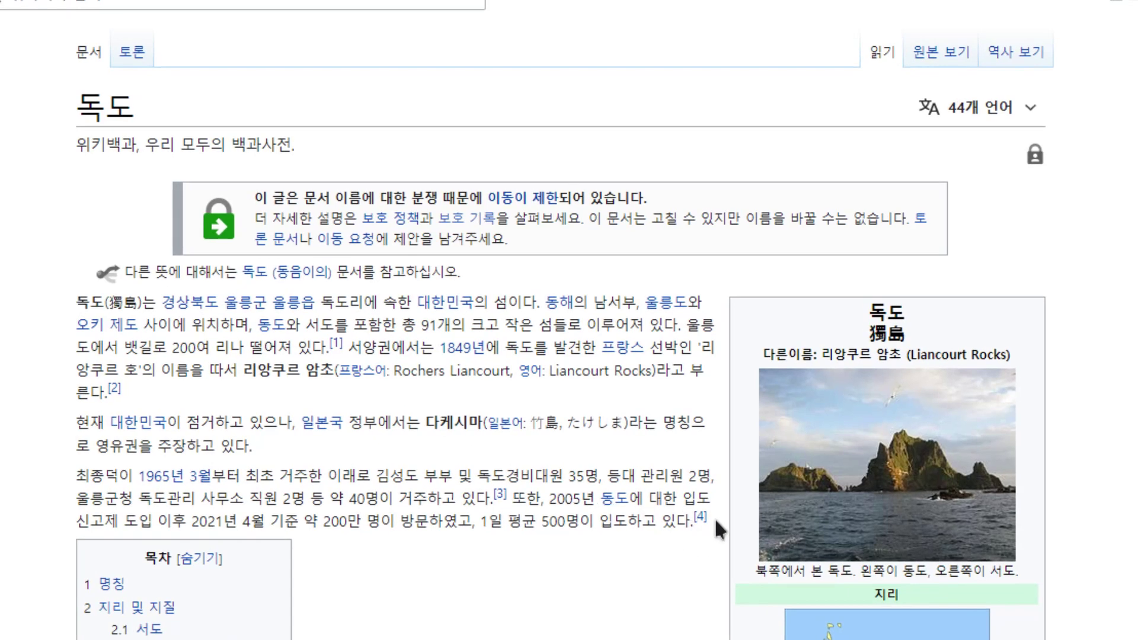
pyautogui.keyDown('shift'); pyautogui.click(716, 521); pyautogui.keyUp('shift')
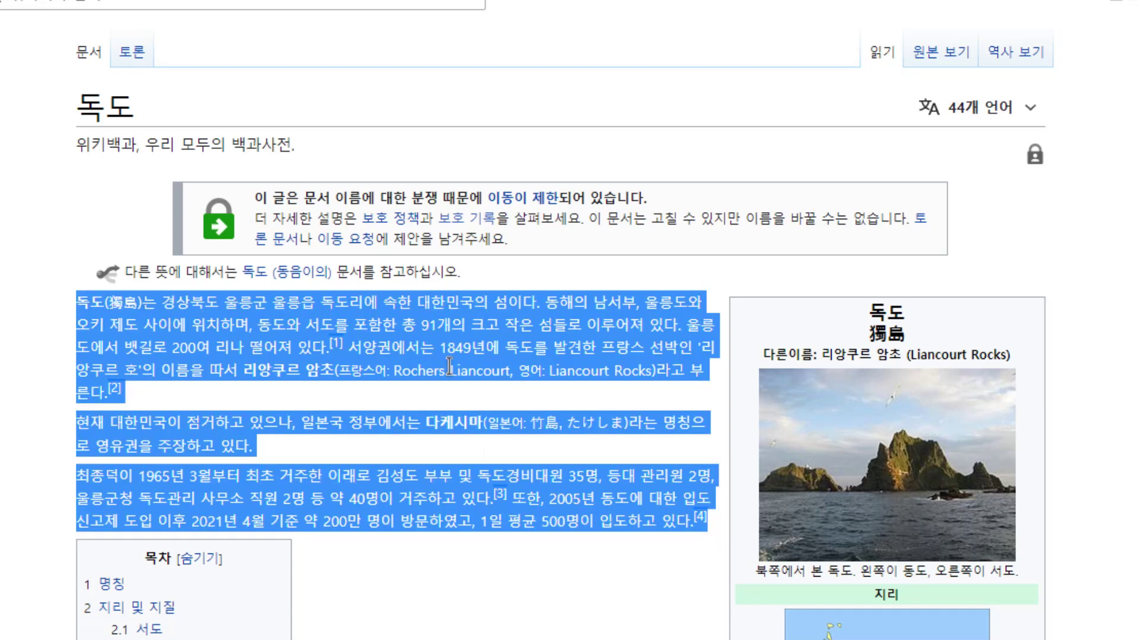
pyautogui.rightClick(339, 325)
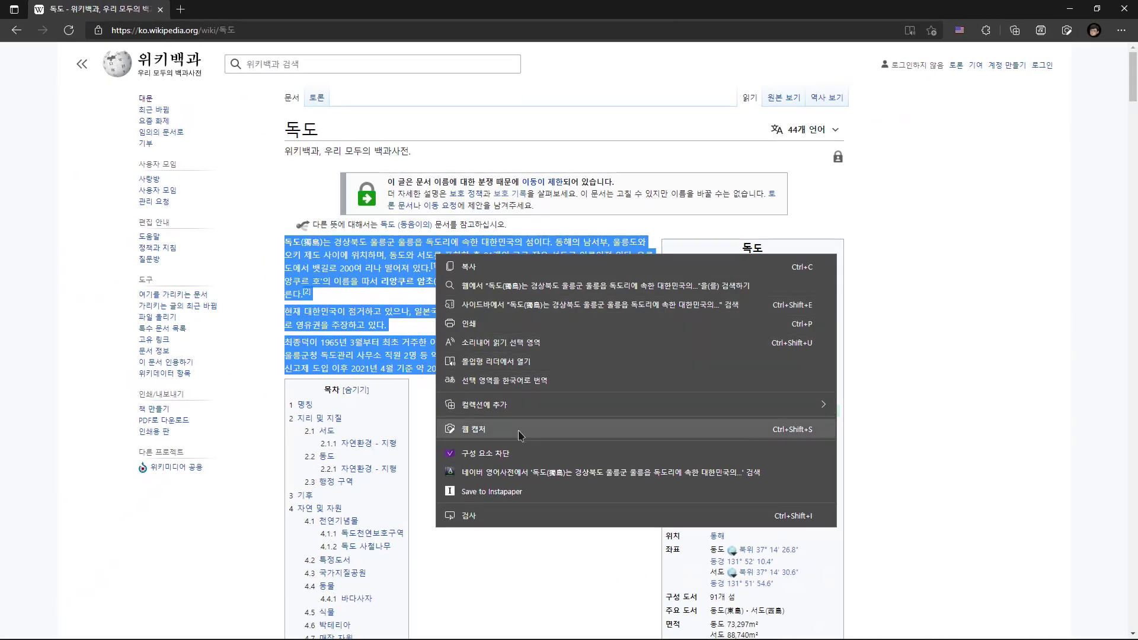
pyautogui.click(489, 271)
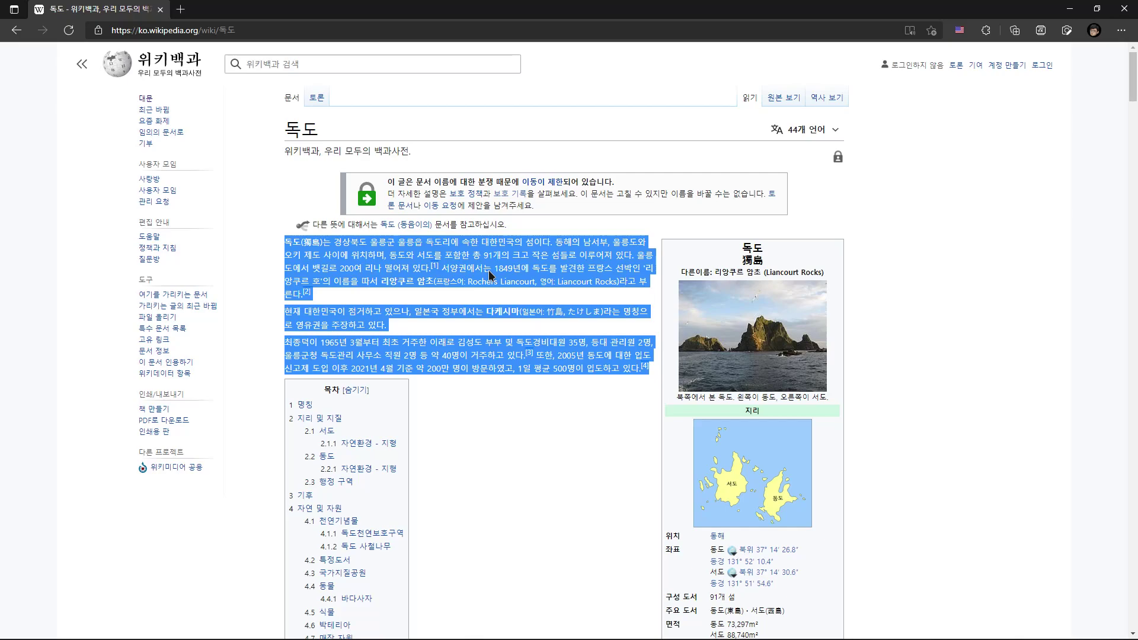
# Step: Switch to the blank Hangul document and paste the copied paragraphs with the original formatting kept (원본 형식 유지)
pyautogui.hotkey('alt', 'Tab')
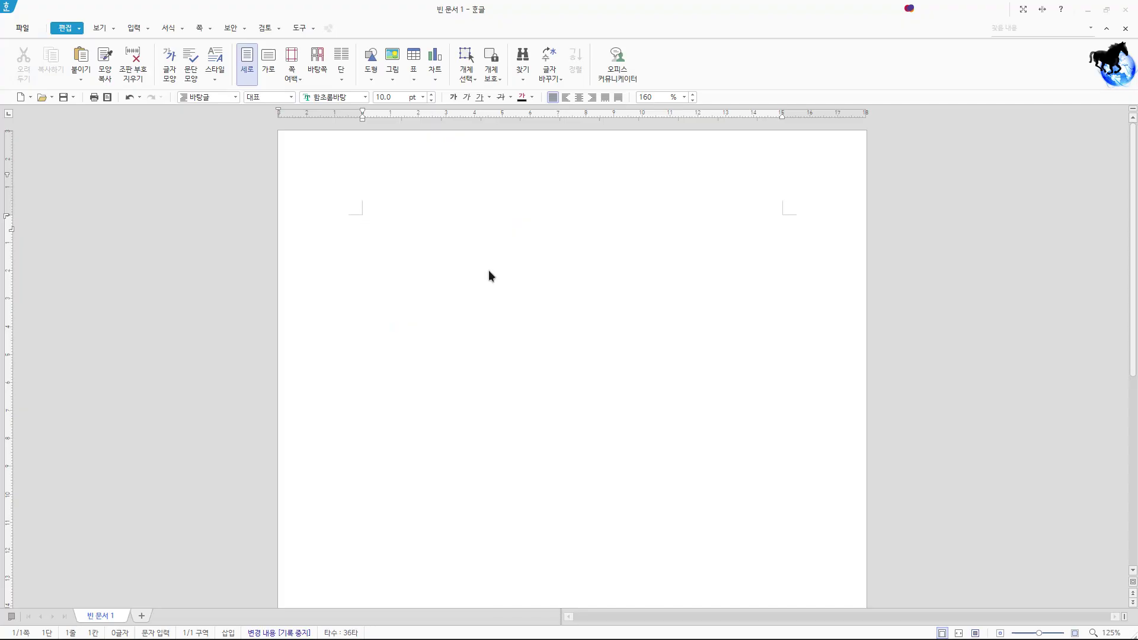
pyautogui.hotkey('ctrl', 'v')
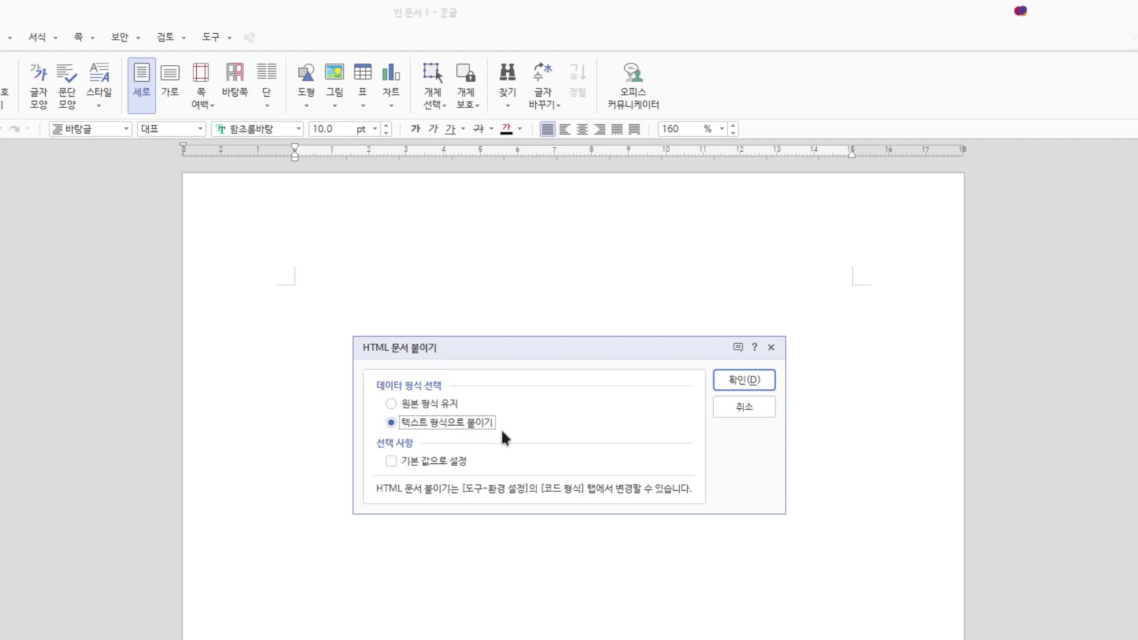
pyautogui.click(424, 403)
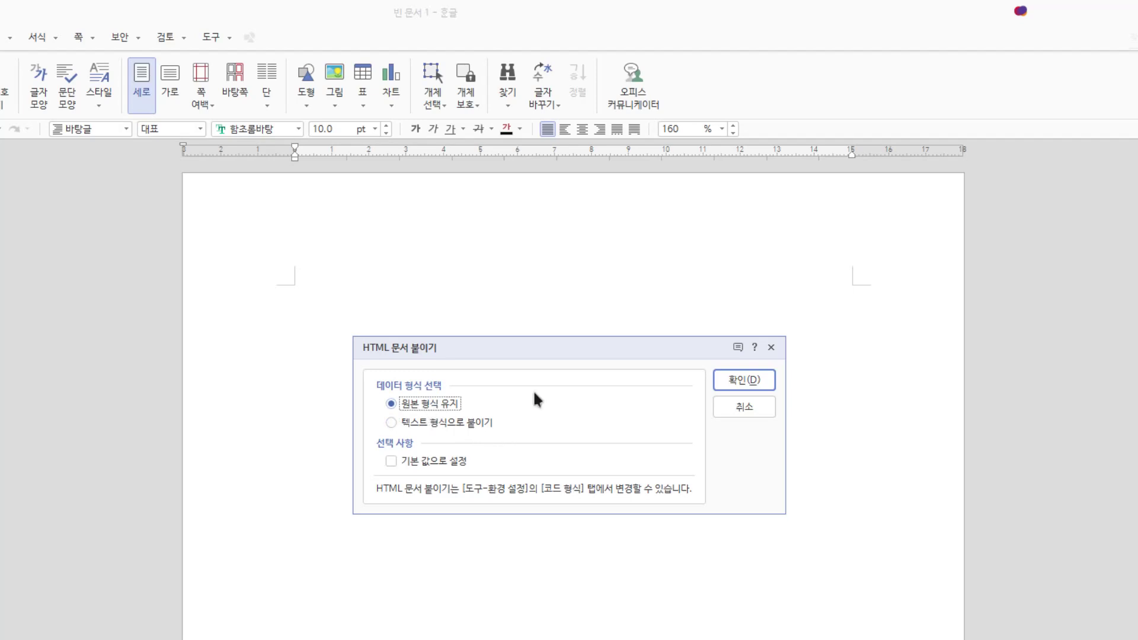
pyautogui.click(748, 382)
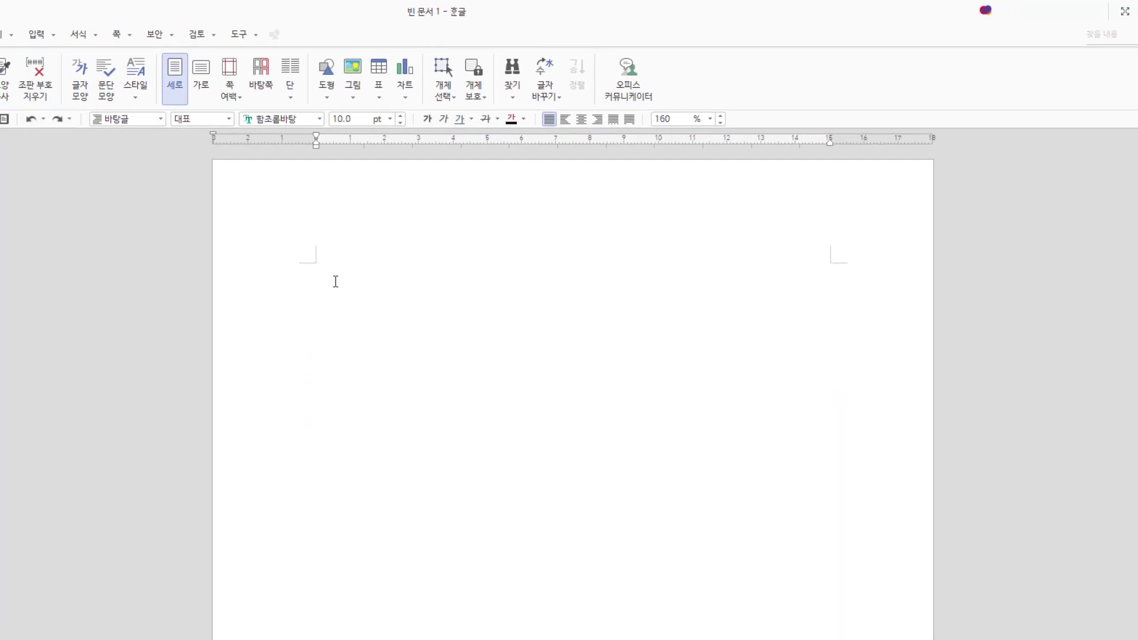
# Step: Paste the copied 독도 paragraphs into the blank document as plain text (텍스트 형식으로 붙이기)
pyautogui.hotkey('ctrl', 'v')
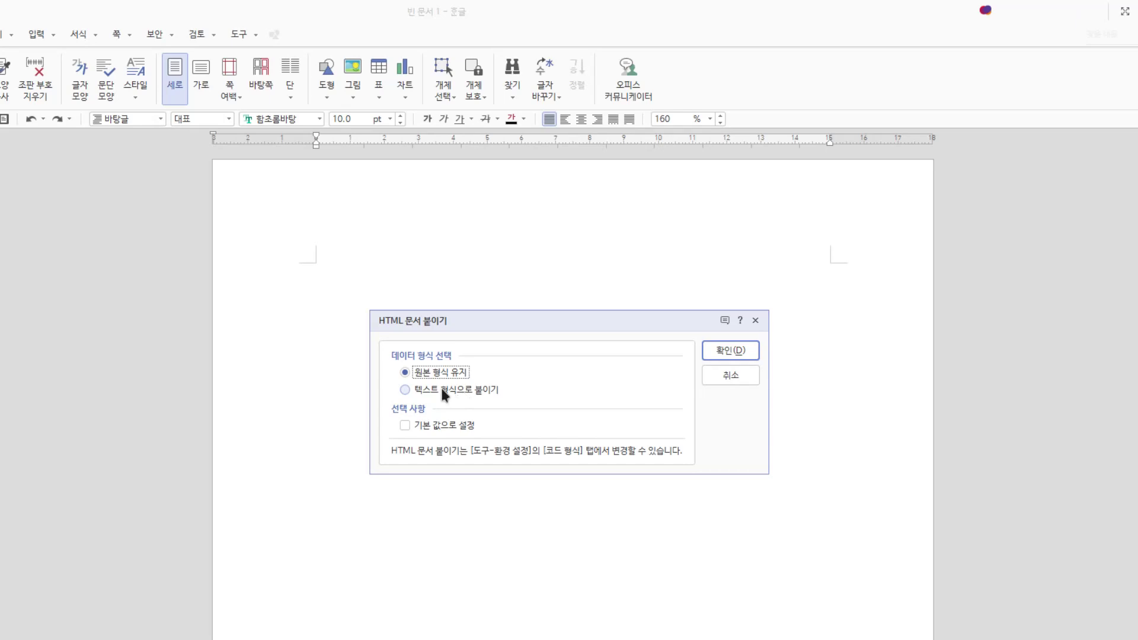
pyautogui.click(481, 390)
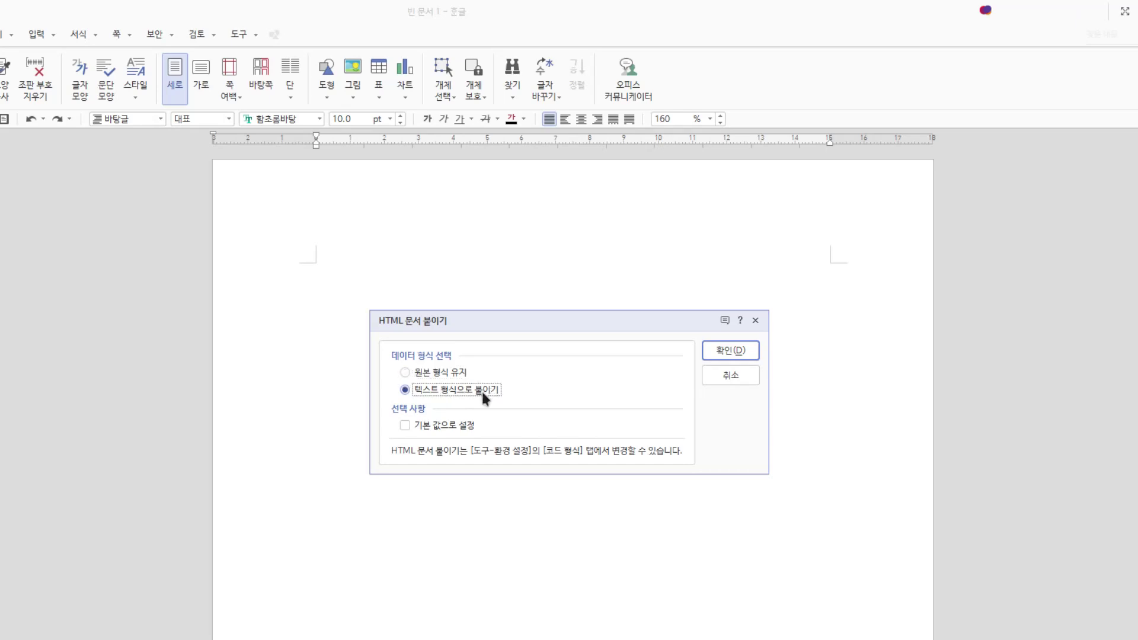
pyautogui.click(727, 351)
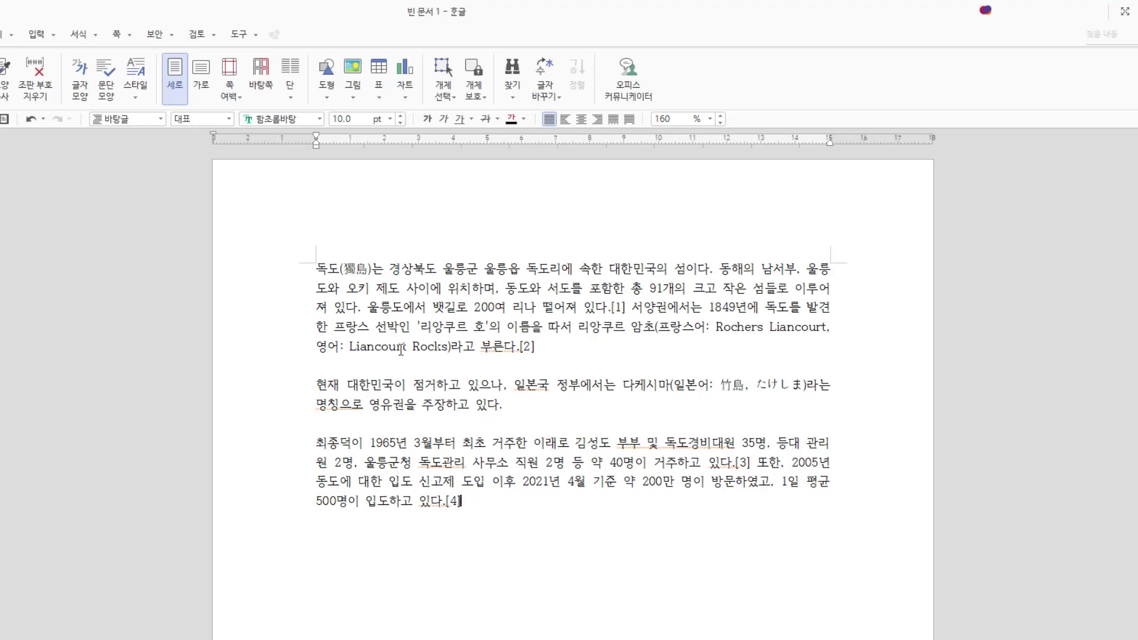
pyautogui.press('Hangul')
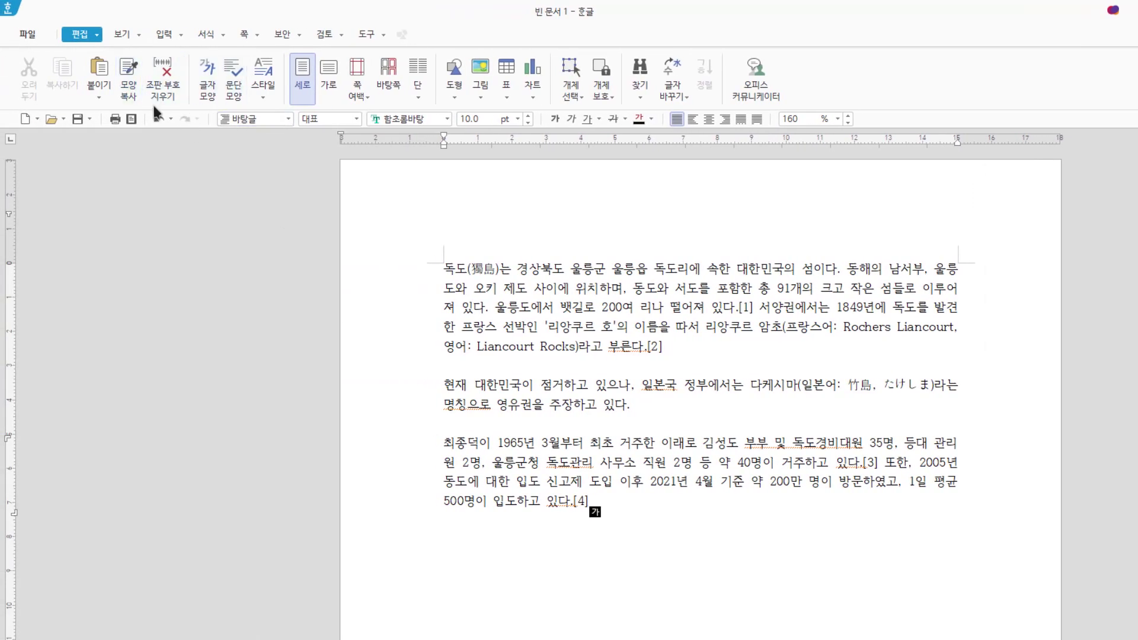
# Step: Paste the copied paragraphs again after the existing text using Paste Special (골라 붙이기) with the 텍스트 문서 format
pyautogui.click(99, 96)
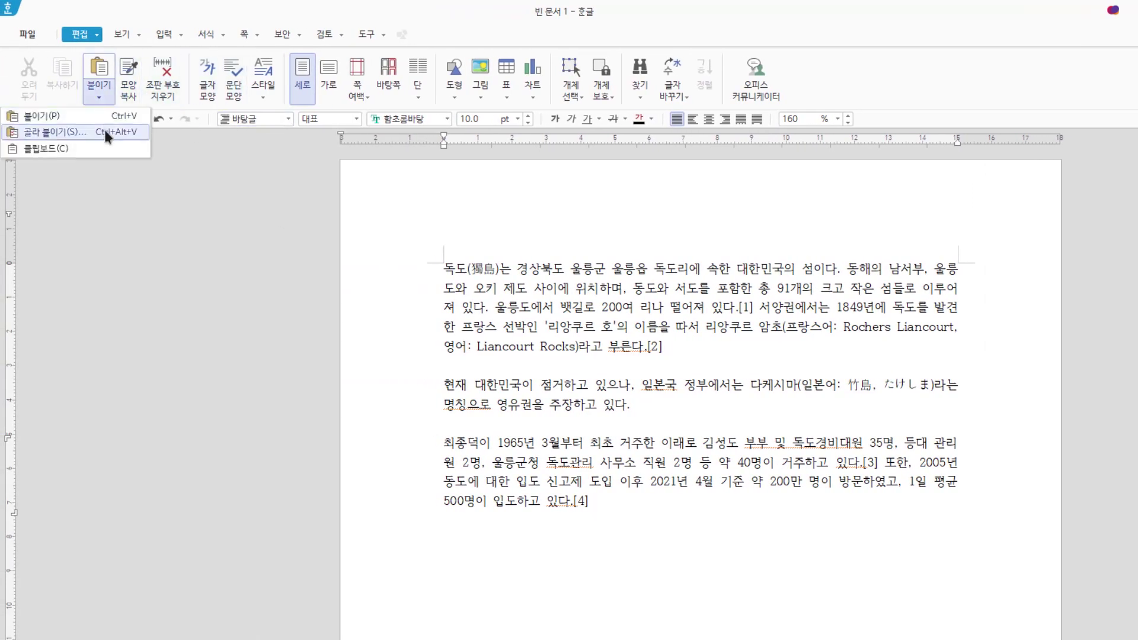
pyautogui.click(108, 134)
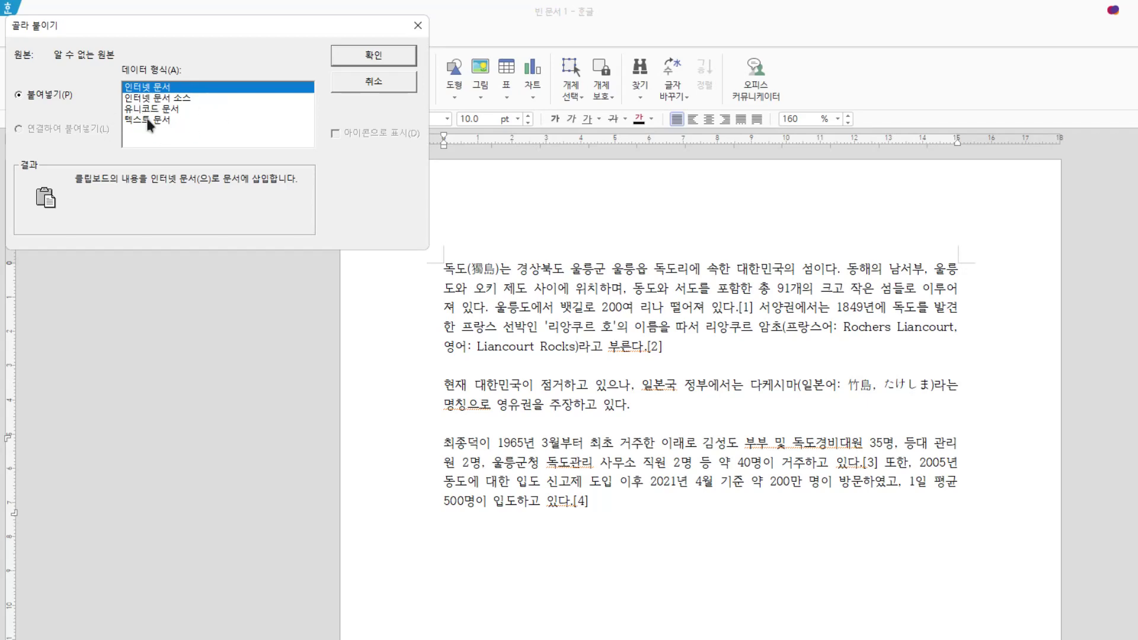
pyautogui.click(149, 122)
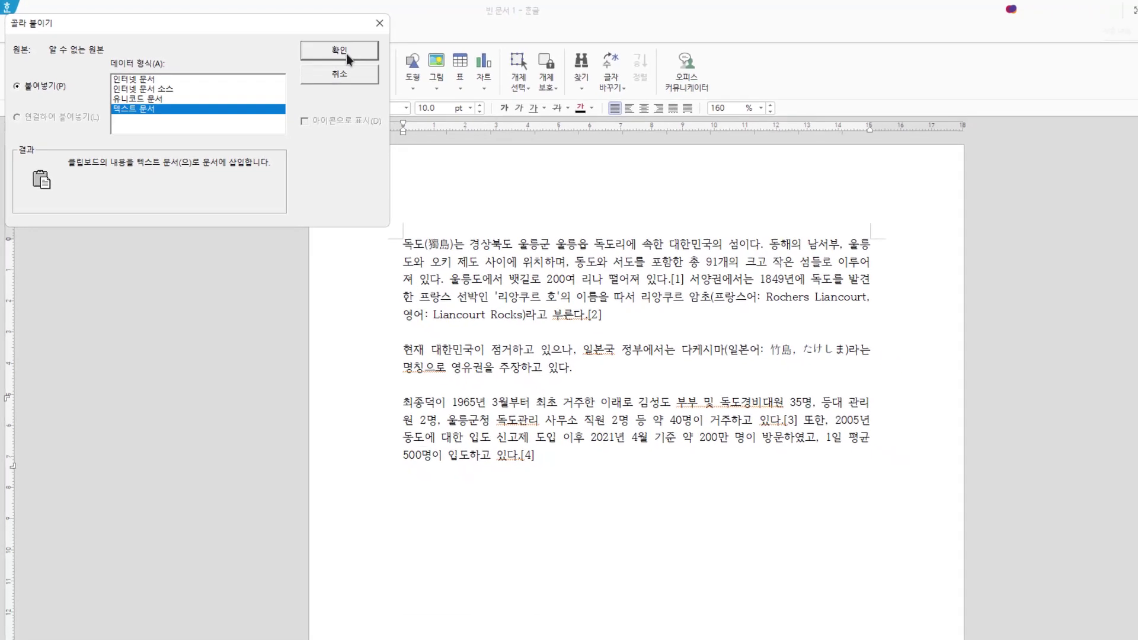
pyautogui.click(348, 57)
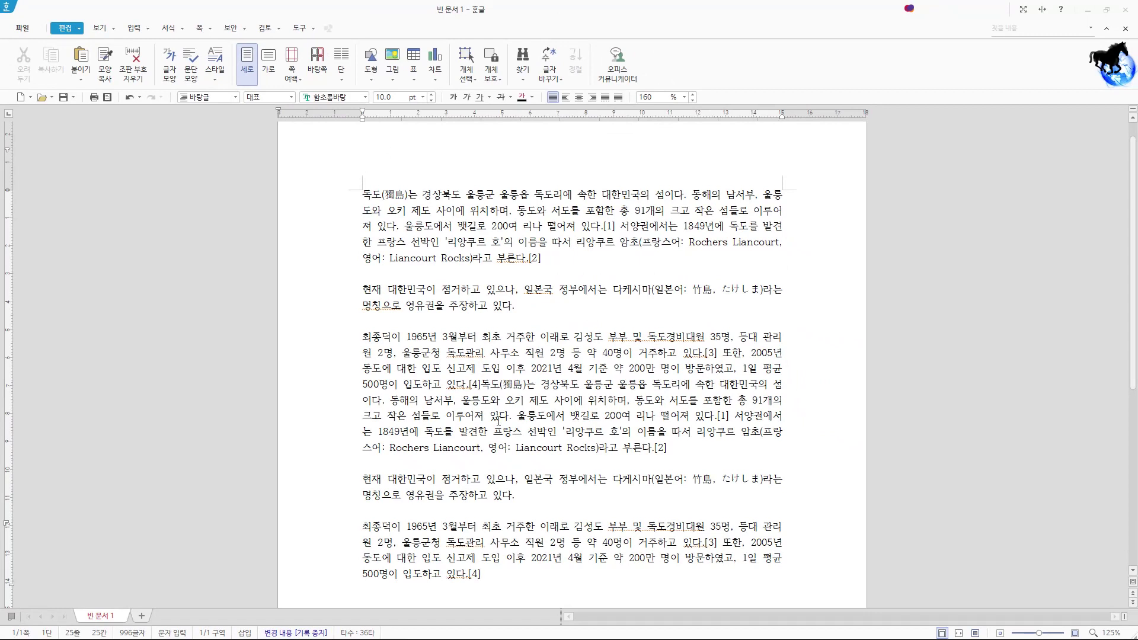
# Step: Select the duplicated paragraphs and undo the last paste
pyautogui.moveTo(481, 384); pyautogui.dragTo(512, 572)
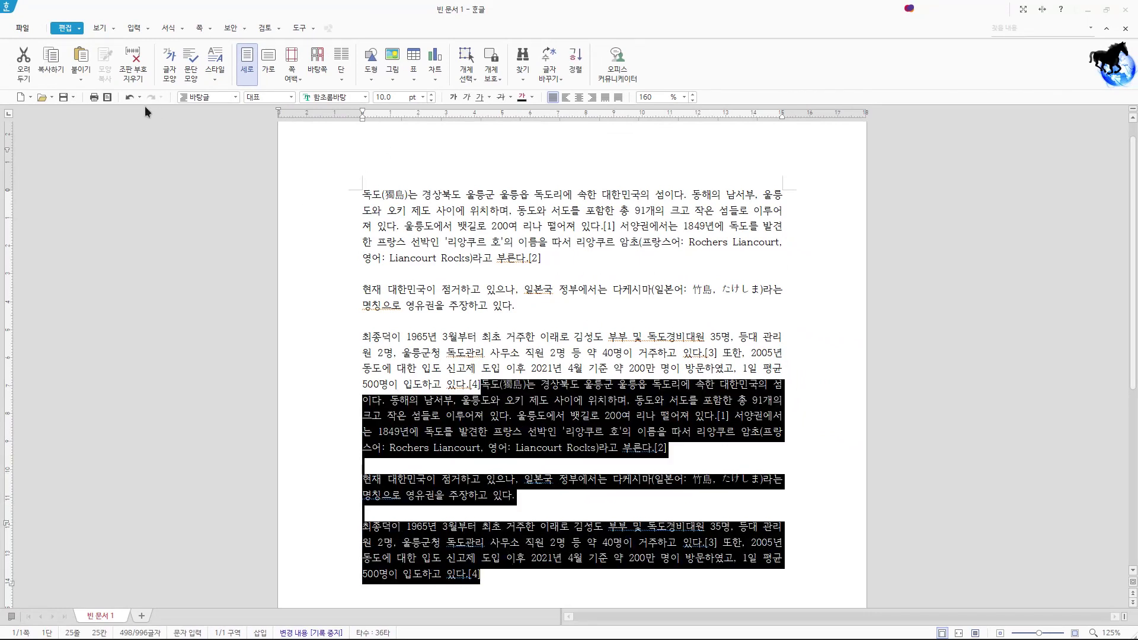
pyautogui.click(129, 97)
pyautogui.click(574, 269)
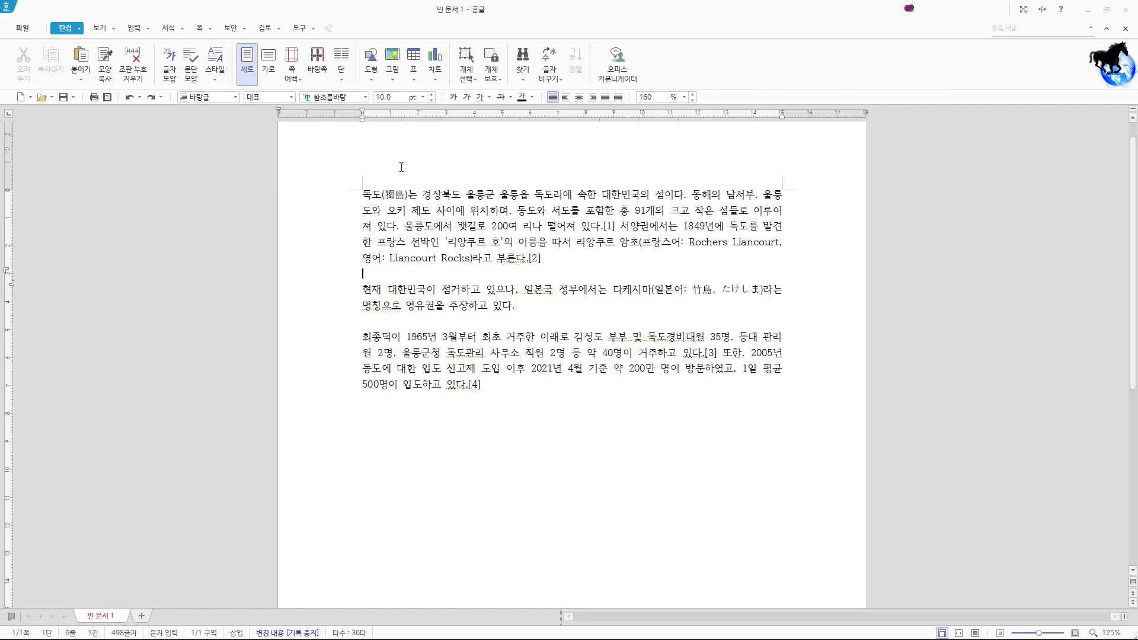
# Step: Look through the font list around 함초롬바탕 and 함초롬돋움, and close it without choosing a font
pyautogui.press('Hangul')
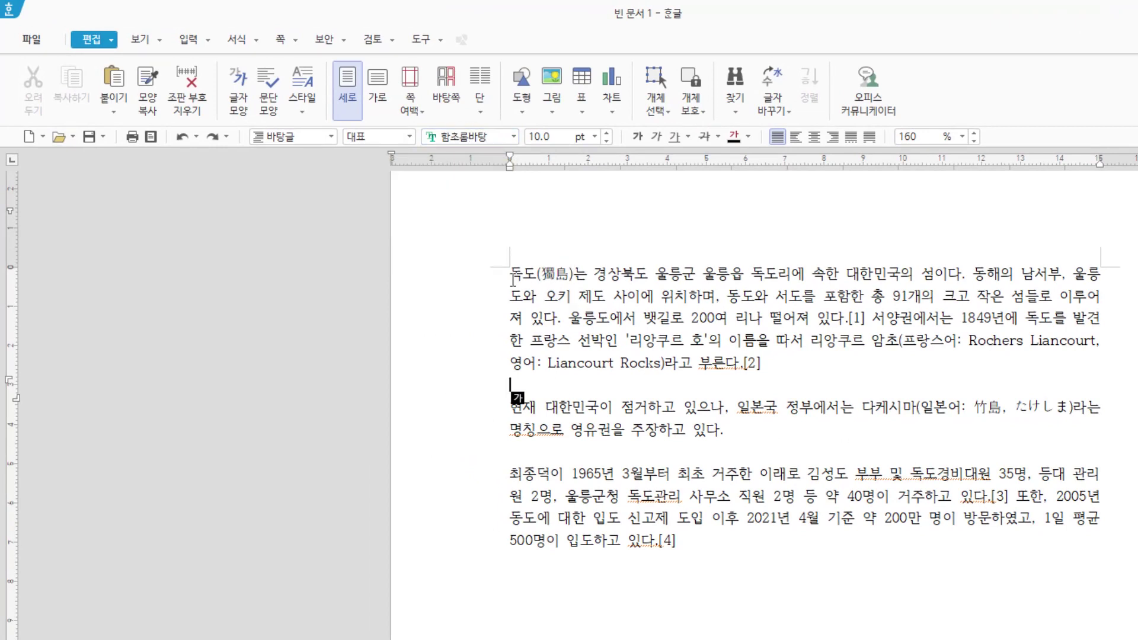
pyautogui.click(513, 142)
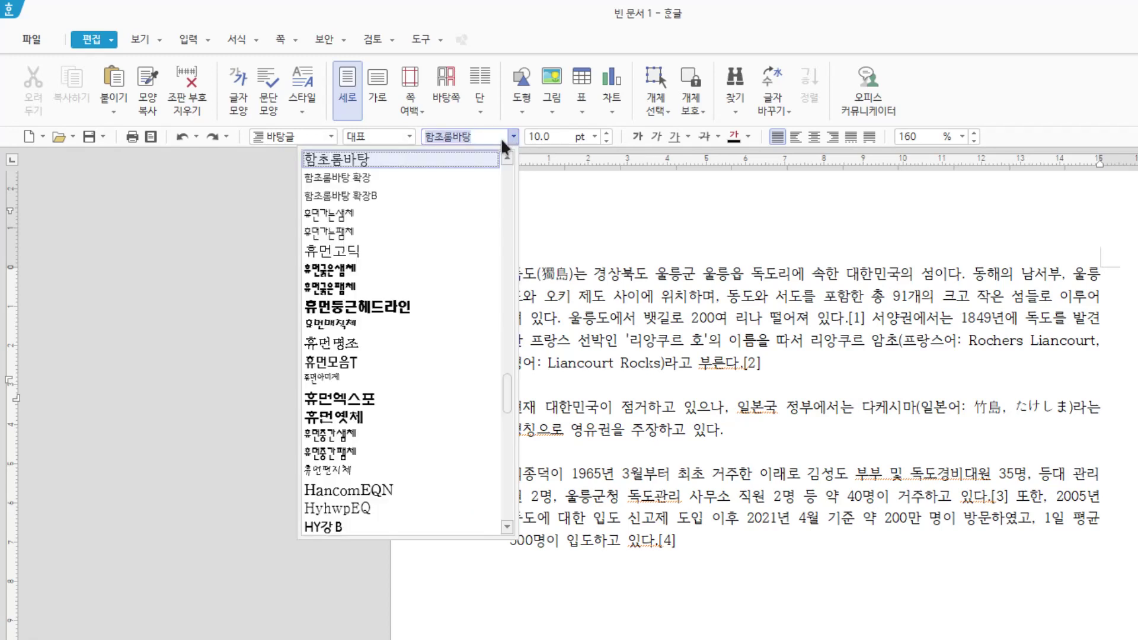
pyautogui.scroll(1, 483, 198)
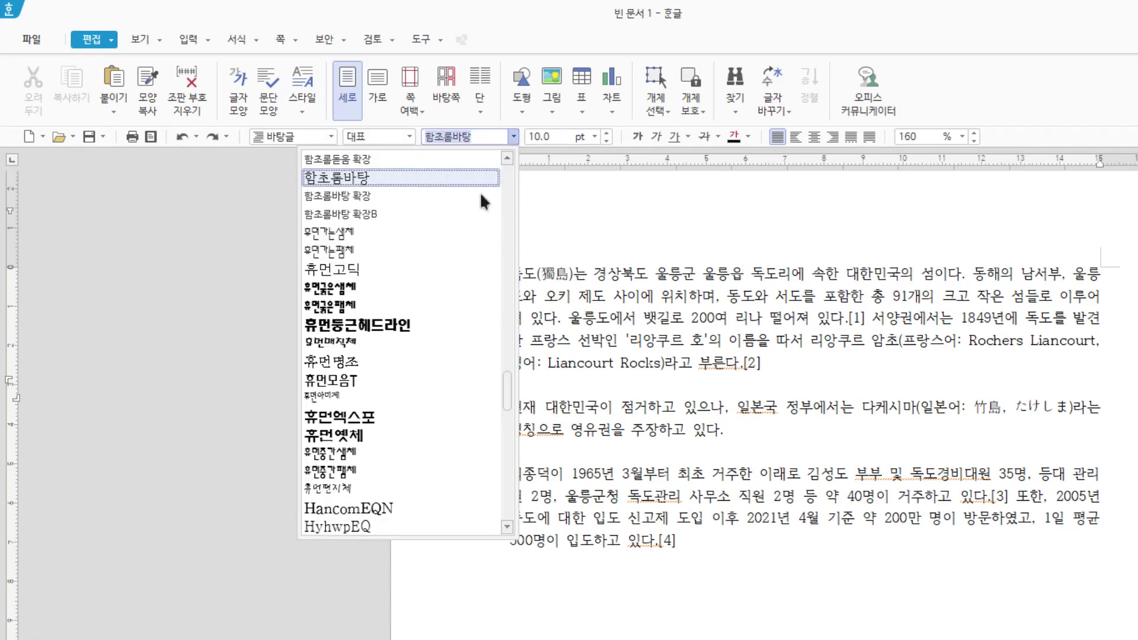
pyautogui.scroll(2, 483, 202)
pyautogui.scroll(3, 483, 199)
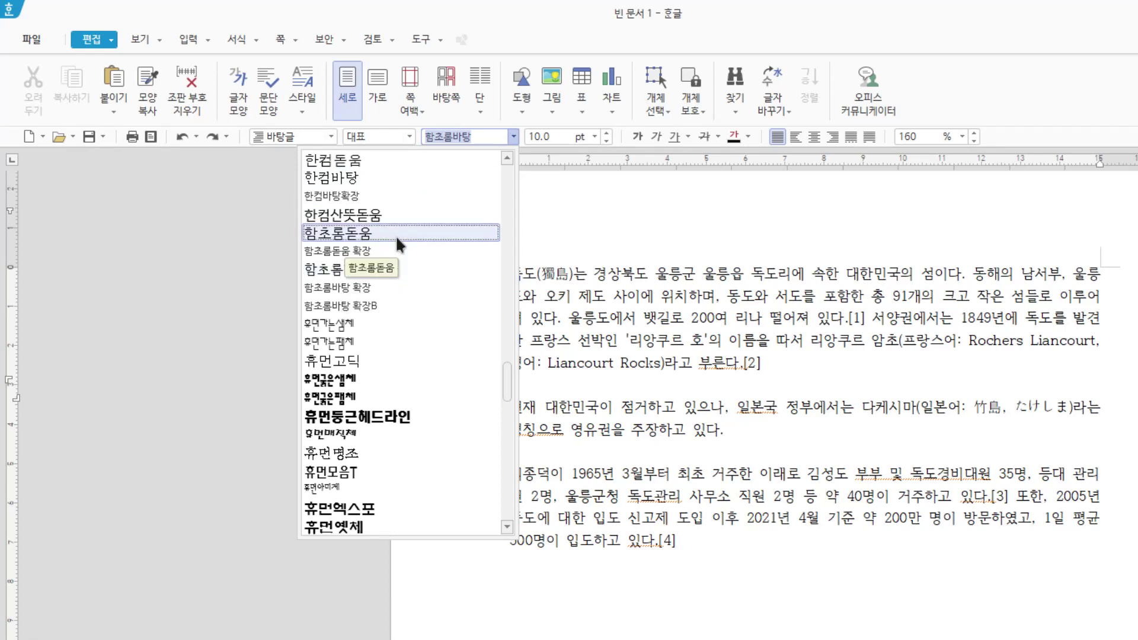
pyautogui.click(621, 343)
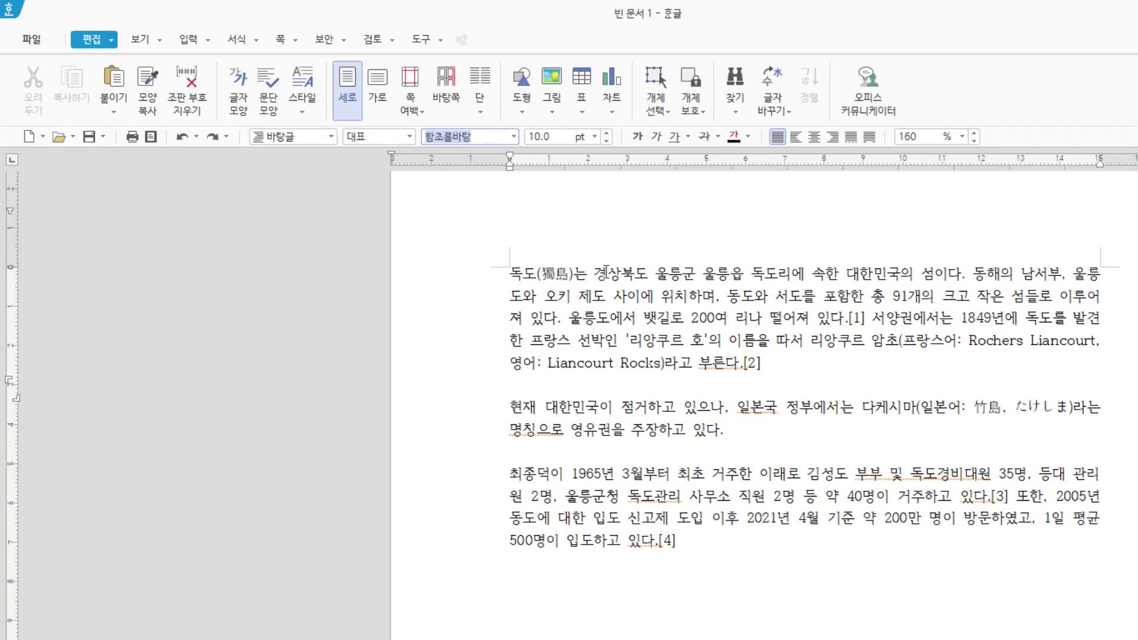
# Step: Select the whole first paragraph and increase its font size to 21 pt
pyautogui.click(510, 274)
pyautogui.keyDown('shift'); pyautogui.click(803, 361); pyautogui.keyUp('shift')
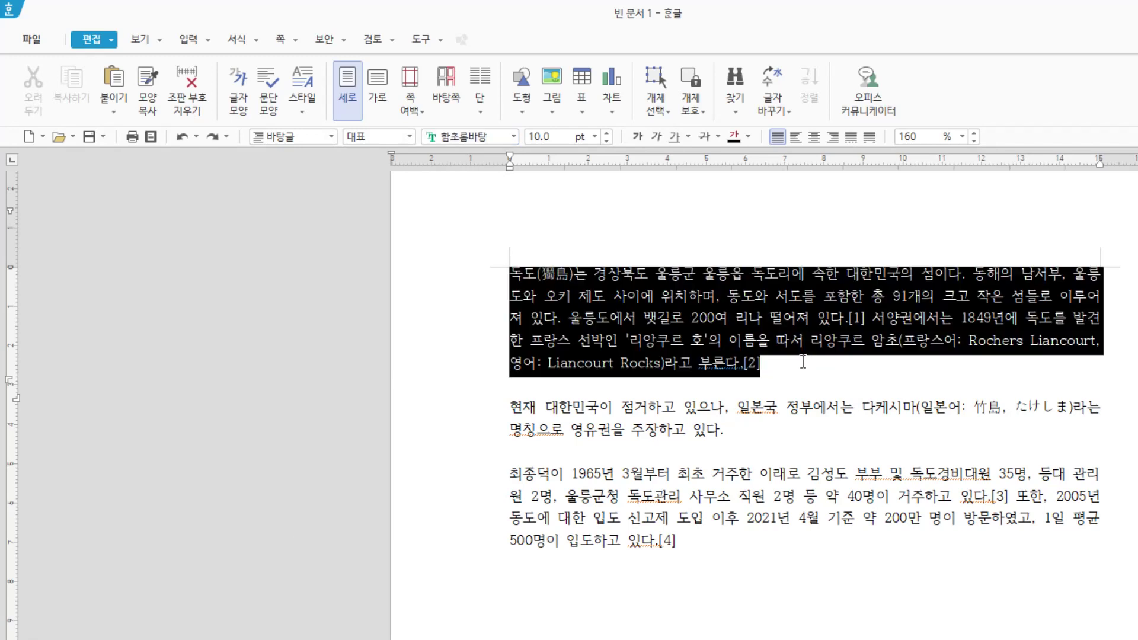
pyautogui.click(607, 133)
pyautogui.click(607, 133)
pyautogui.click(607, 133)
pyautogui.click(607, 134)
pyautogui.click(607, 134)
pyautogui.click(607, 133)
pyautogui.click(607, 133)
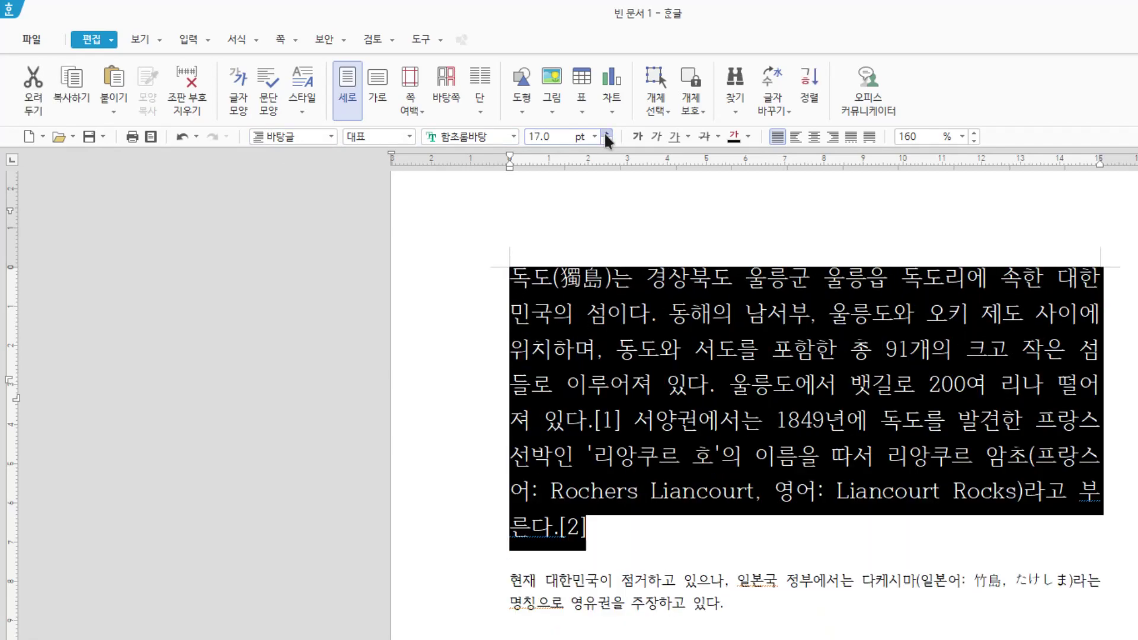
pyautogui.click(607, 133)
pyautogui.click(607, 133)
pyautogui.click(606, 133)
pyautogui.click(606, 133)
pyautogui.click(686, 326)
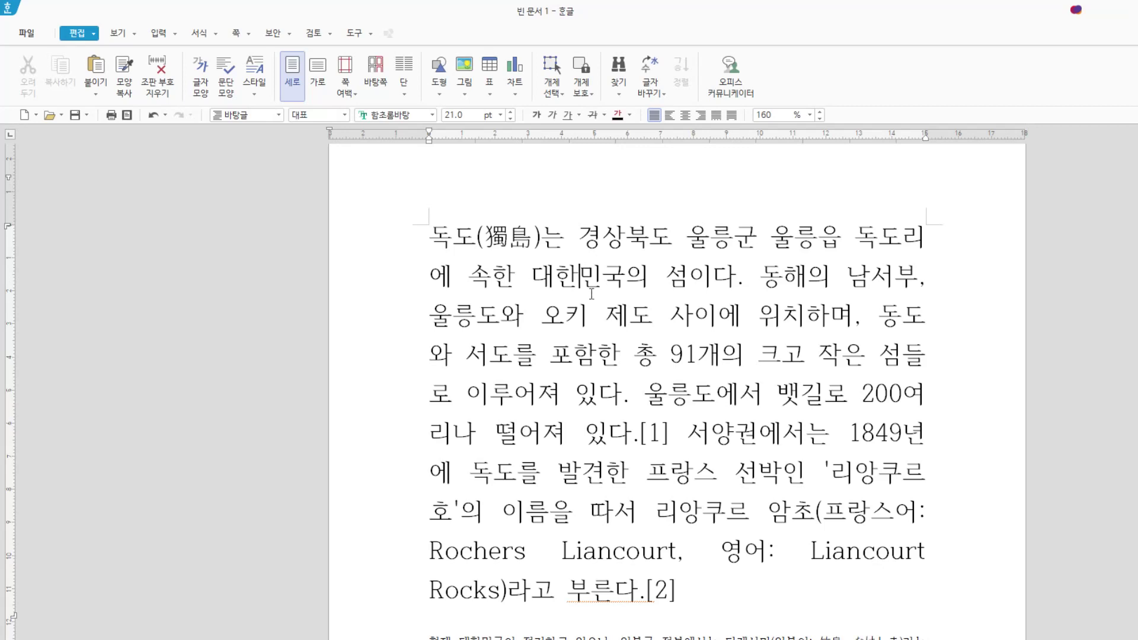
# Step: Change the second line of the first paragraph, from 에 속한 to 남서부, to the 함초롬돋움 font
pyautogui.press('Hangul')
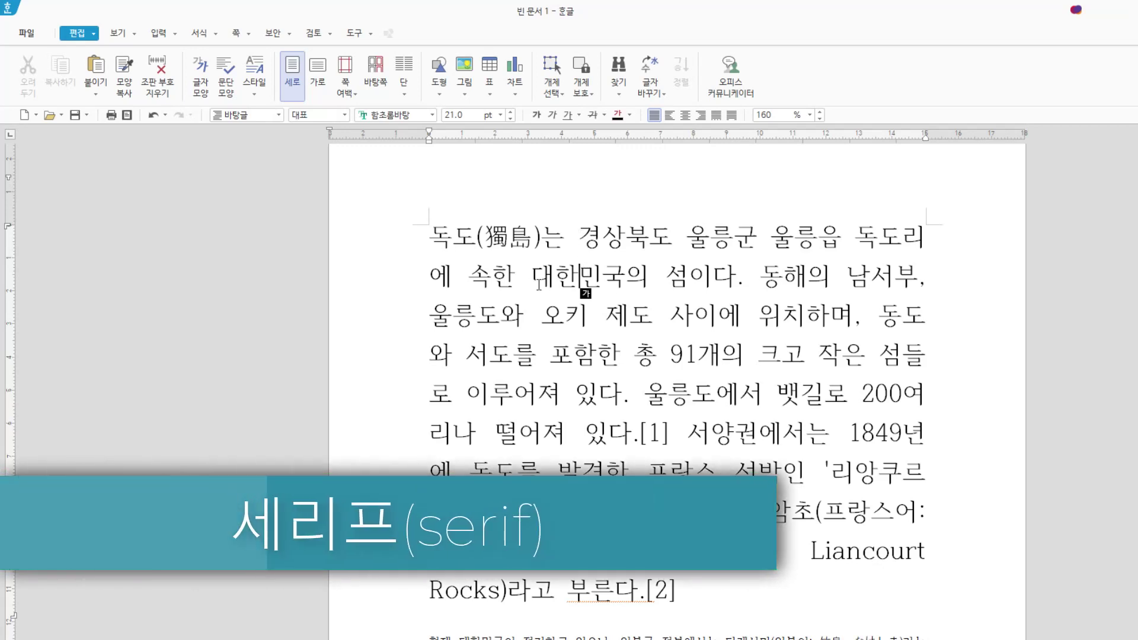
pyautogui.press('Home')
pyautogui.hotkey('shift', 'Right')
pyautogui.hotkey('shift', 'Right')
pyautogui.hotkey('shift', 'Right')
pyautogui.hotkey('shift', 'Right')
pyautogui.hotkey('shift', 'Right')
pyautogui.hotkey('shift', 'Right')
pyautogui.hotkey('shift', 'Right')
pyautogui.hotkey('shift', 'Right')
pyautogui.hotkey('shift', 'Right')
pyautogui.hotkey('shift', 'Right')
pyautogui.hotkey('shift', 'Right')
pyautogui.hotkey('shift', 'Right')
pyautogui.hotkey('shift', 'Right')
pyautogui.hotkey('shift', 'Right')
pyautogui.hotkey('shift', 'Right')
pyautogui.hotkey('shift', 'Right')
pyautogui.hotkey('shift', 'Right')
pyautogui.hotkey('shift', 'Right')
pyautogui.hotkey('shift', 'Right')
pyautogui.hotkey('shift', 'Right')
pyautogui.hotkey('shift', 'Right')
pyautogui.hotkey('shift', 'Right')
pyautogui.hotkey('shift', 'Right')
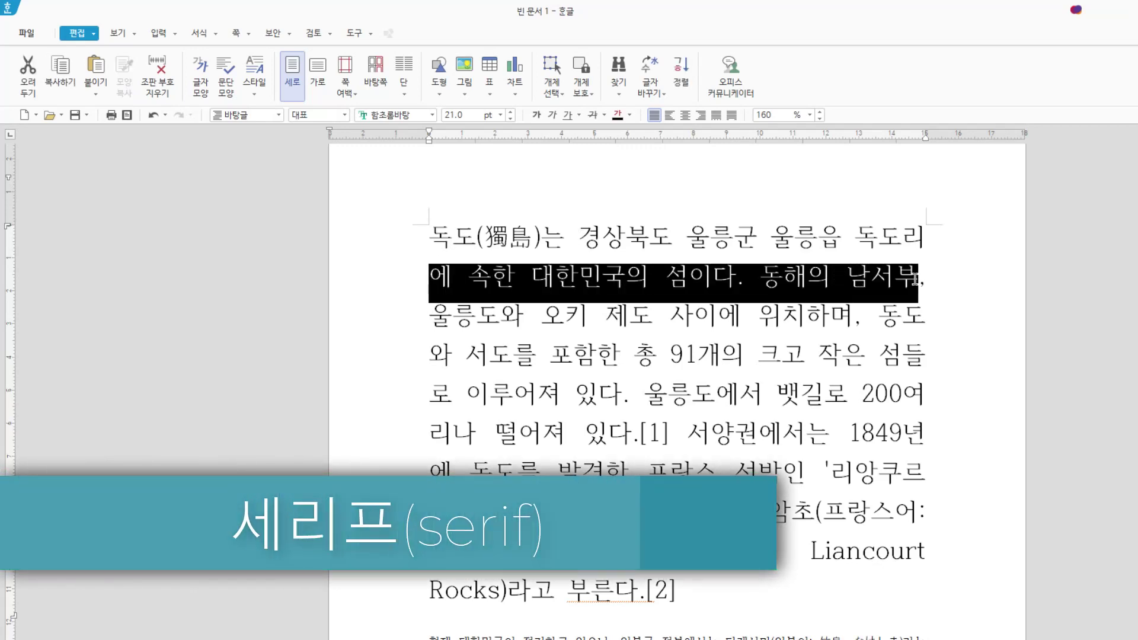
pyautogui.click(432, 115)
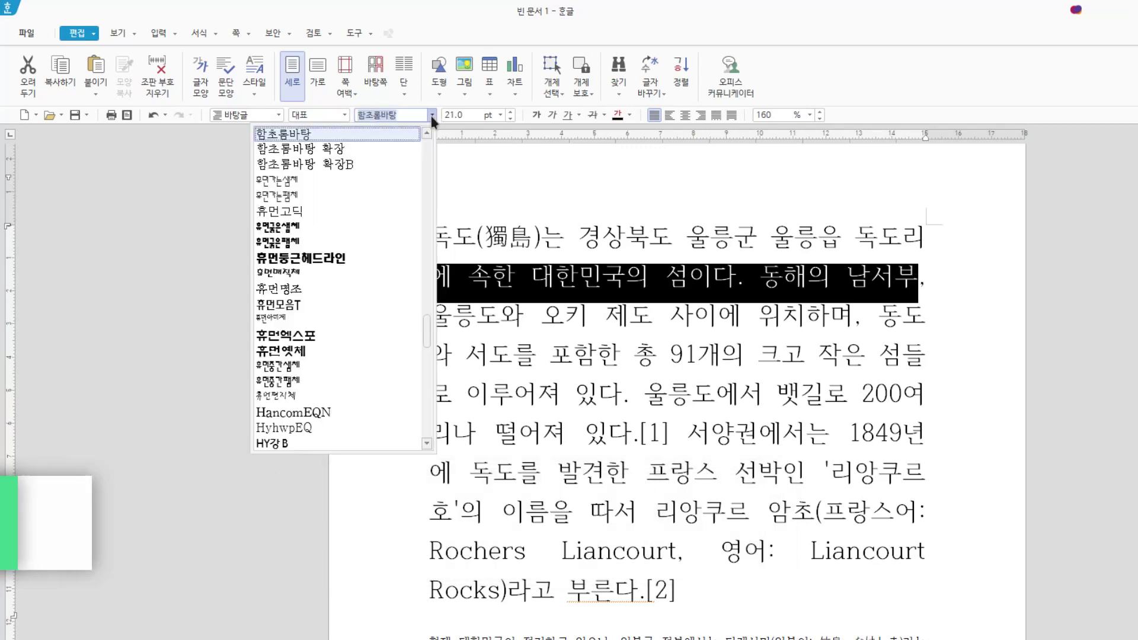
pyautogui.click(426, 134)
pyautogui.click(426, 133)
pyautogui.click(427, 133)
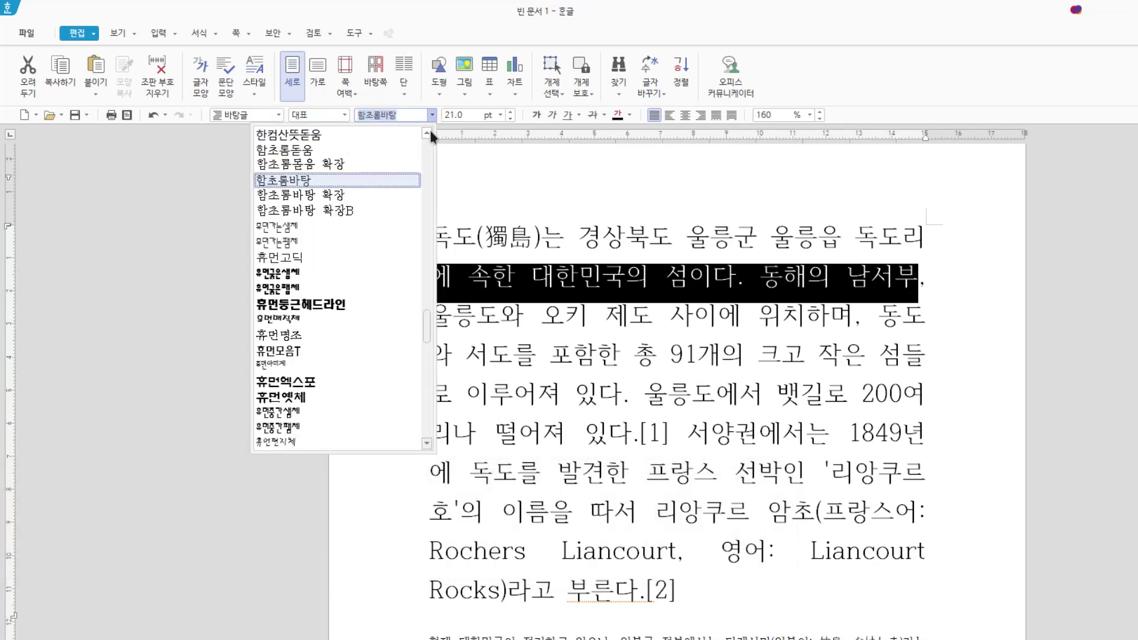
pyautogui.click(346, 148)
pyautogui.click(441, 276)
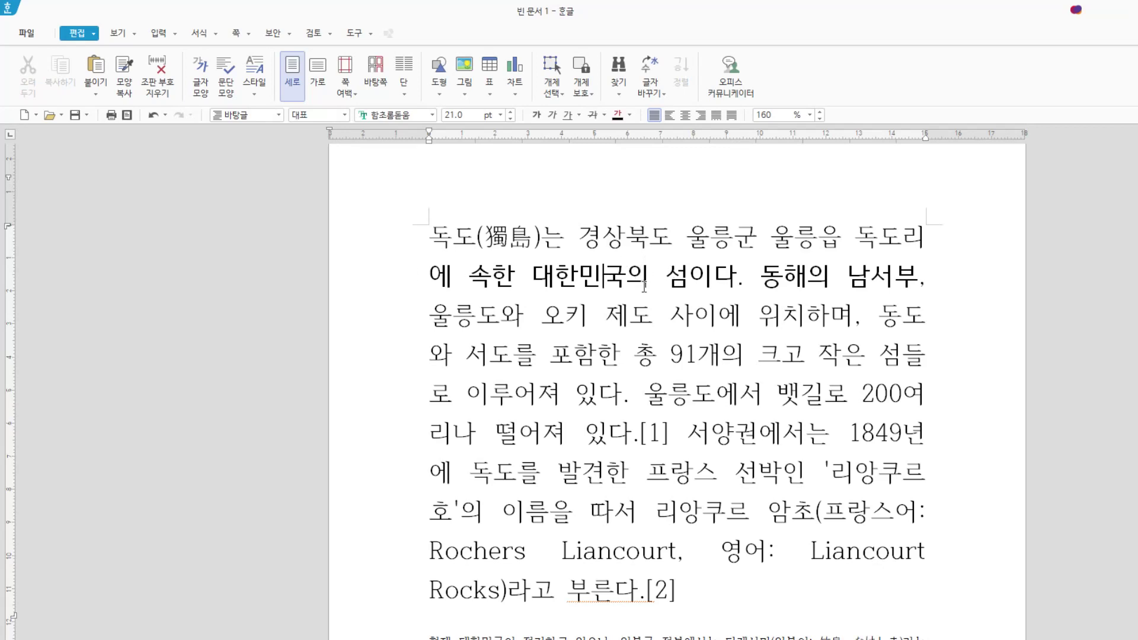
# Step: Compare the 함초롬돋움 letterforms in the second line with the surrounding 함초롬바탕 text of the first paragraph
pyautogui.press('Hangul')
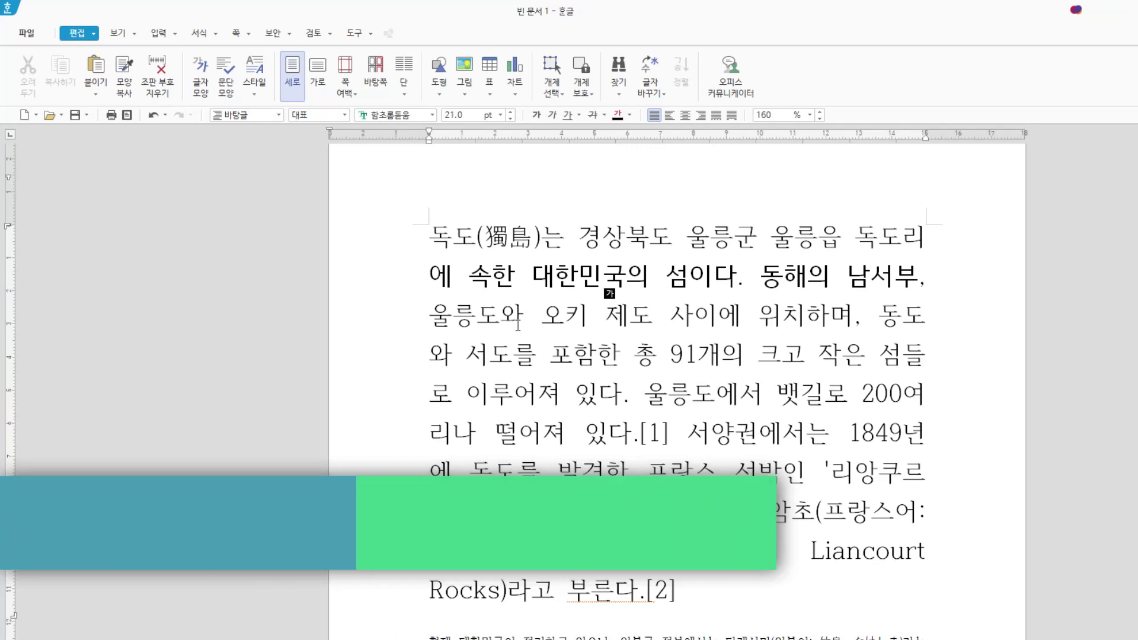
pyautogui.click(605, 236)
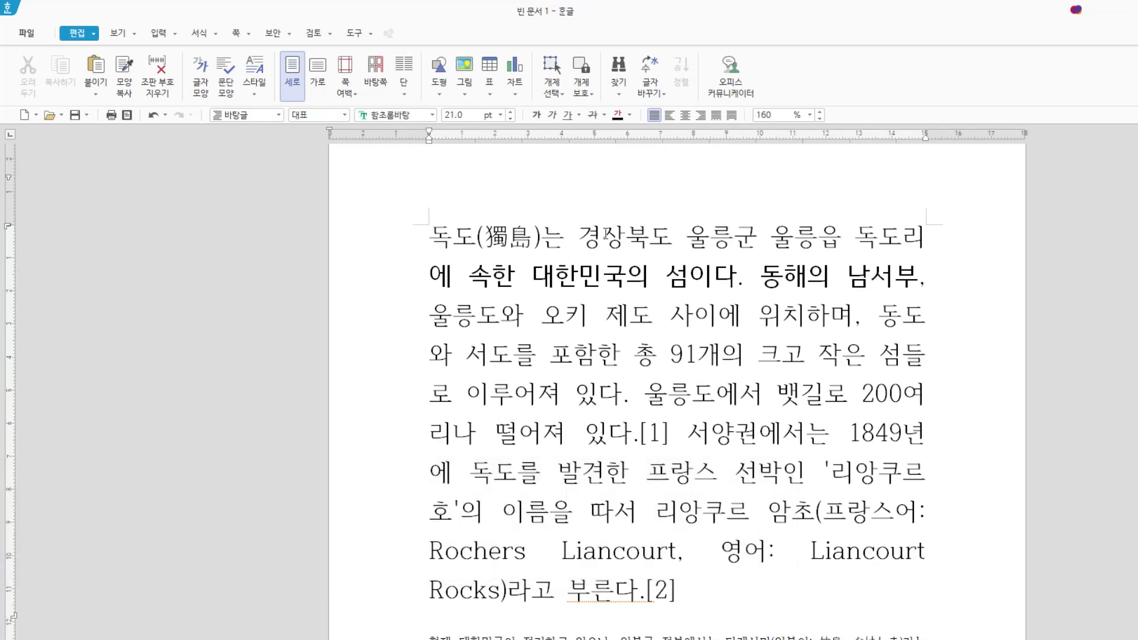
pyautogui.click(629, 275)
pyautogui.press('Hangul')
pyautogui.click(628, 235)
pyautogui.moveTo(555, 275); pyautogui.dragTo(851, 275)
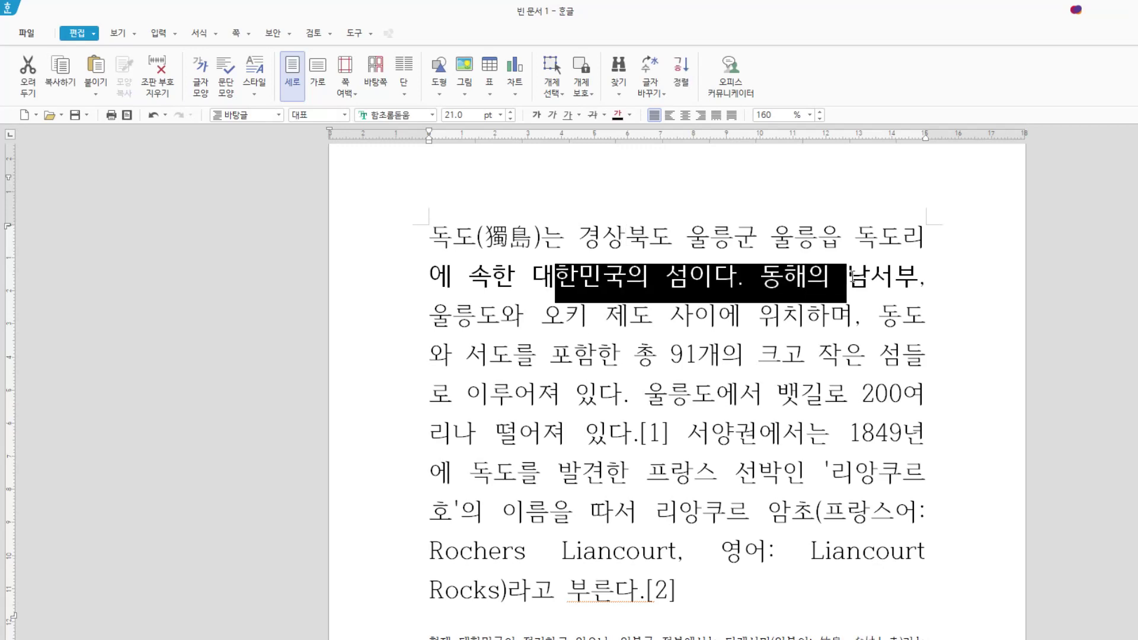
pyautogui.click(674, 285)
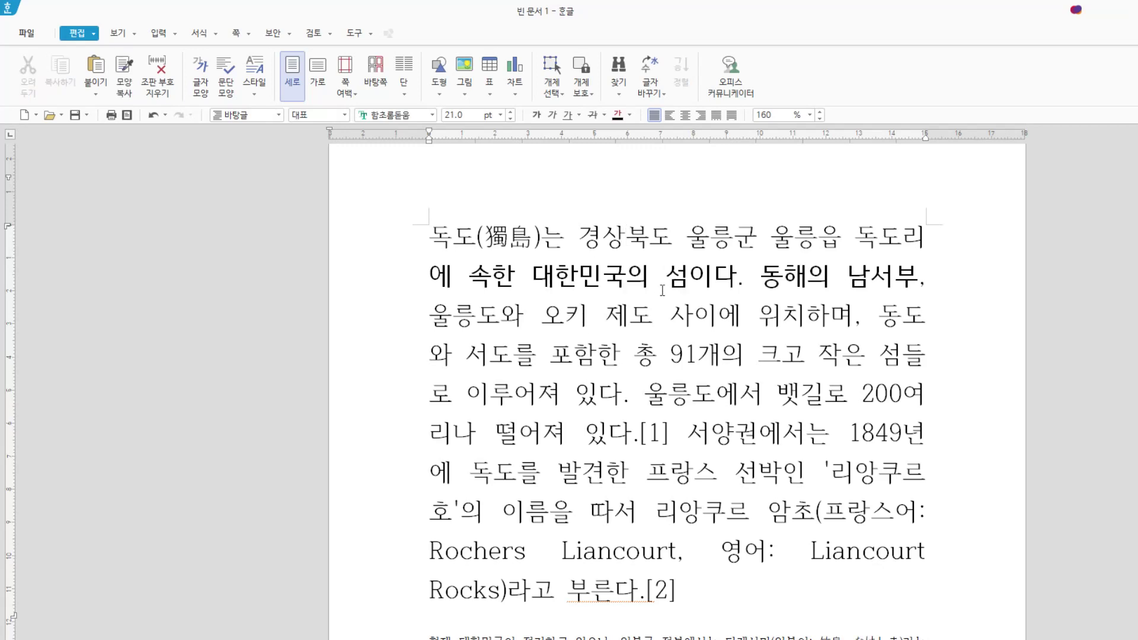
pyautogui.moveTo(591, 320); pyautogui.dragTo(732, 467)
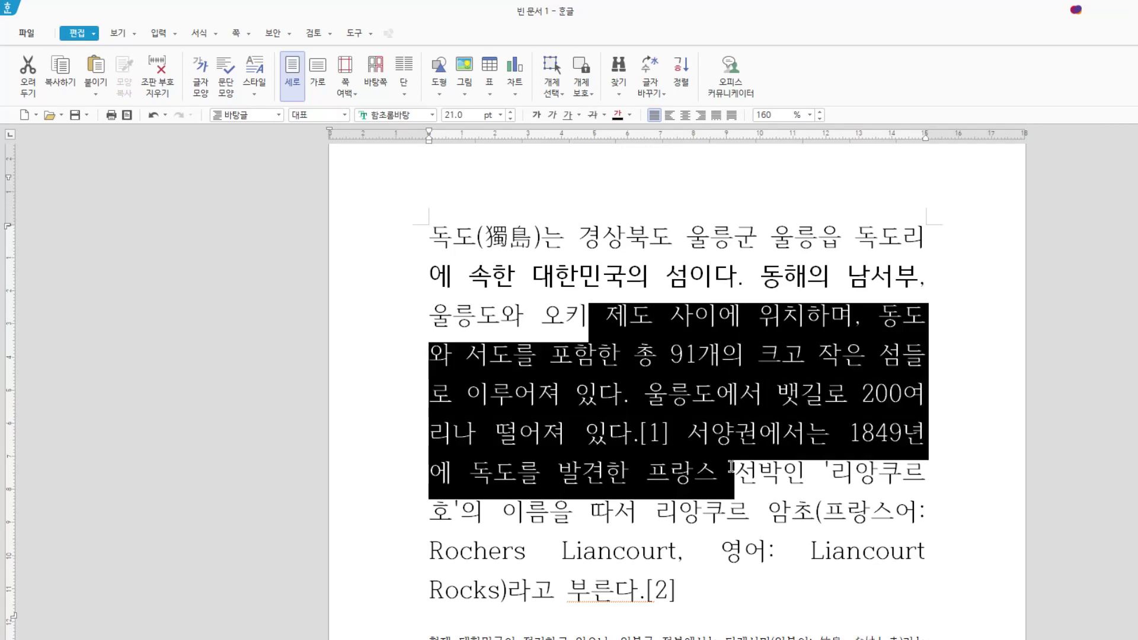
pyautogui.click(582, 471)
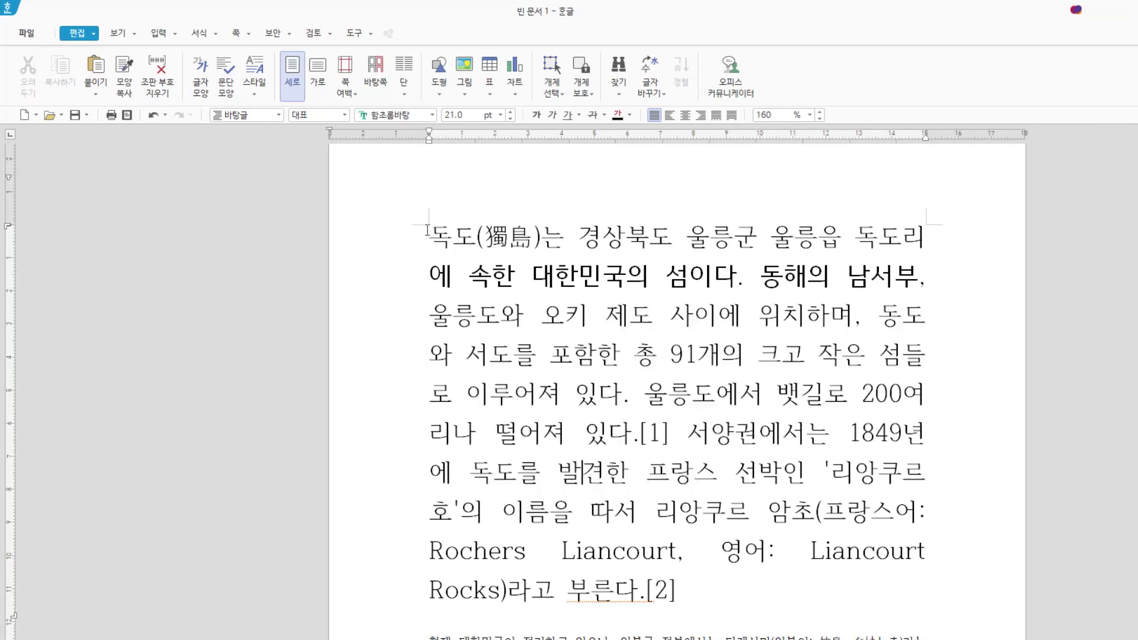
# Step: Select the whole first paragraph and set its font to 함초롬바탕
pyautogui.moveTo(427, 230); pyautogui.dragTo(676, 593)
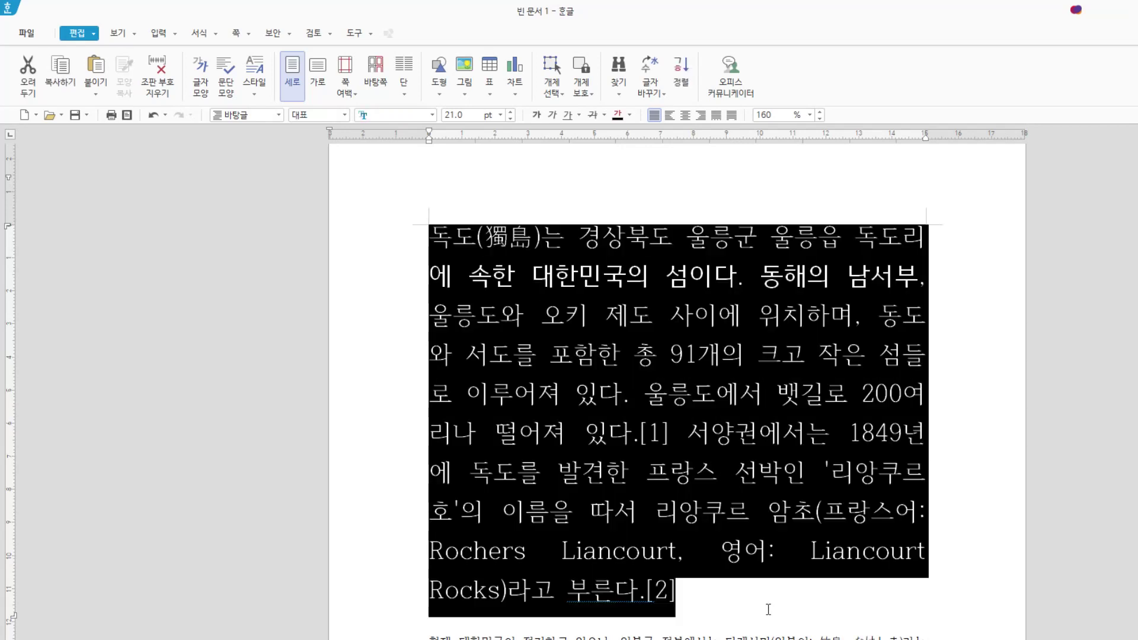
pyautogui.click(432, 115)
pyautogui.click(409, 131)
pyautogui.click(542, 320)
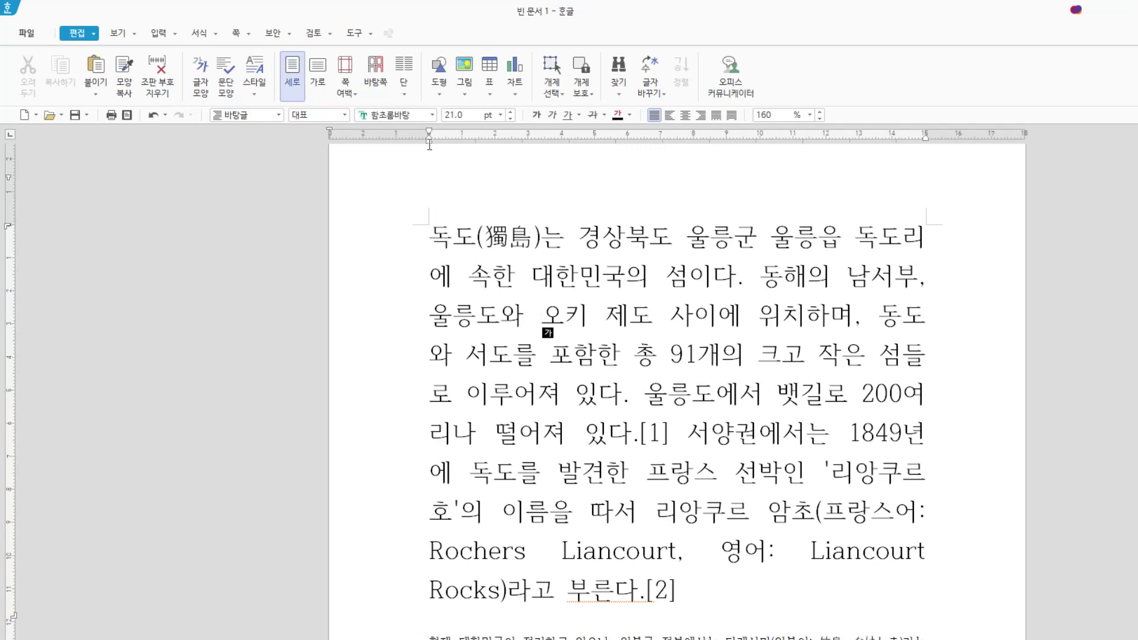
# Step: Browse the fonts available for the first paragraph, including the 함초롬돋움 and 함초롬바탕 families
pyautogui.click(432, 114)
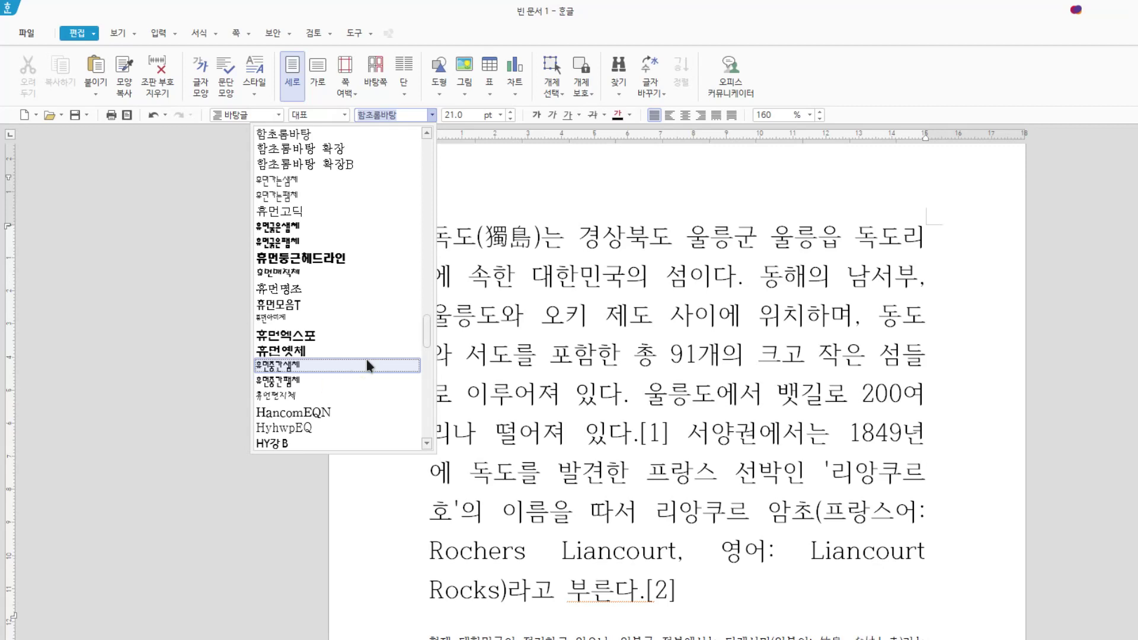
pyautogui.click(604, 353)
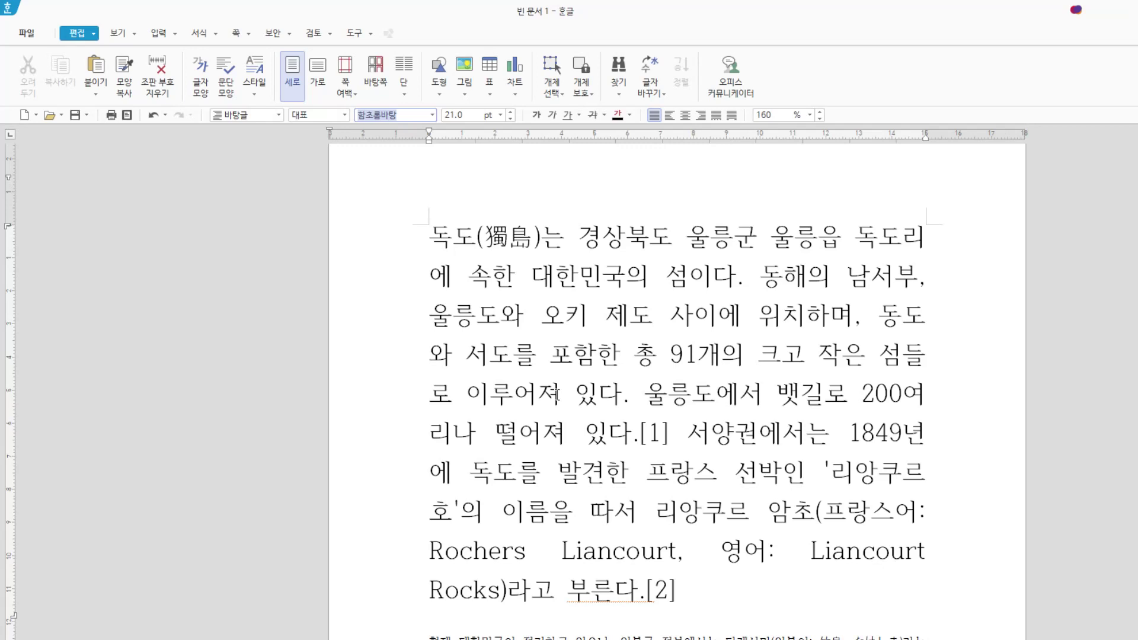
pyautogui.click(432, 115)
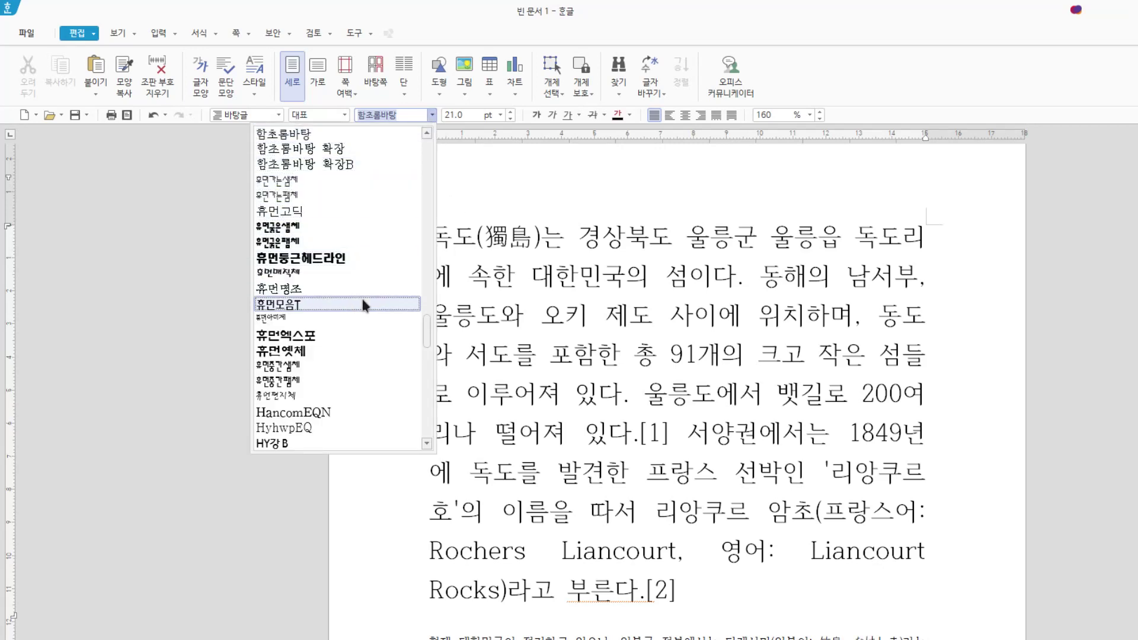
pyautogui.moveTo(343, 111)
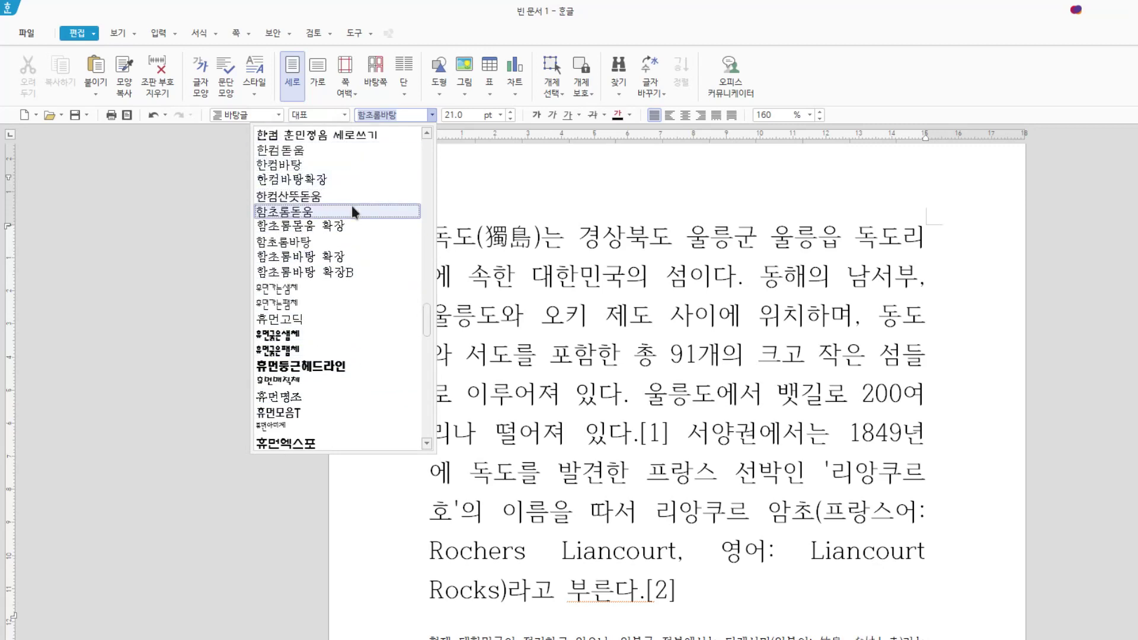
pyautogui.scroll(-2, 358, 329)
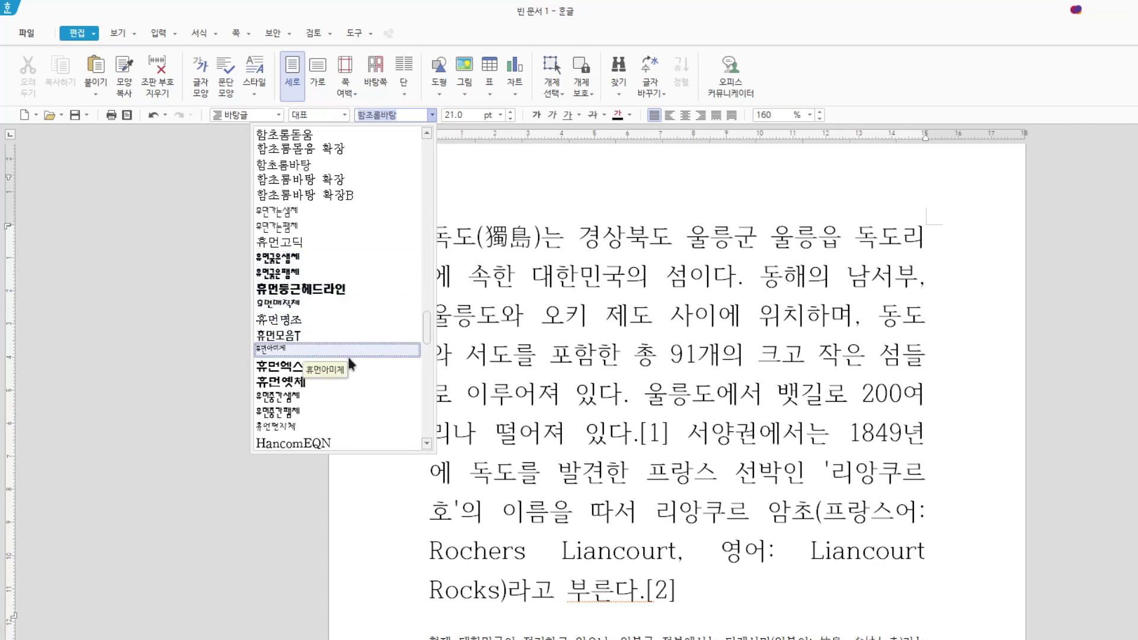
pyautogui.click(624, 352)
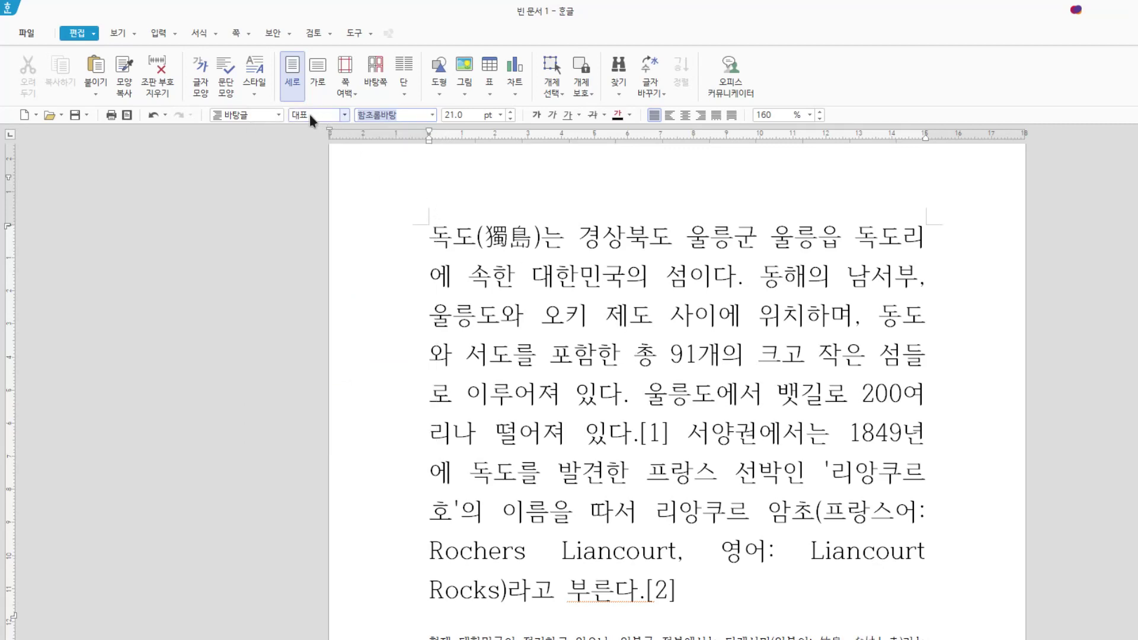
# Step: Open the 글자 모양 settings at the start of the first paragraph and go through the language options, choosing 영문
pyautogui.click(430, 240)
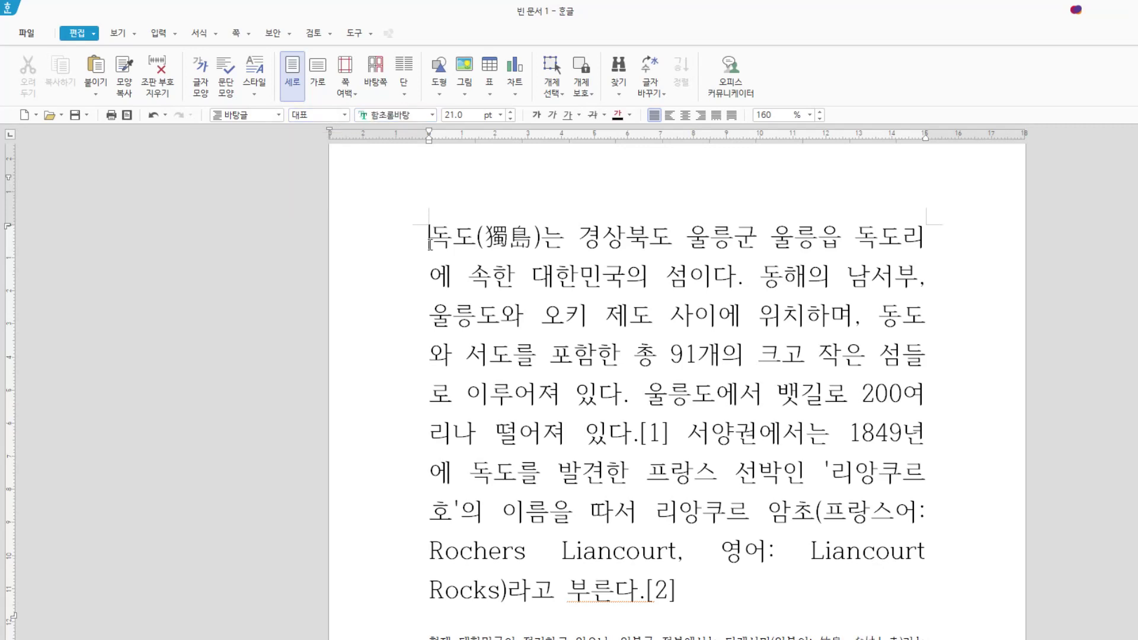
pyautogui.click(200, 86)
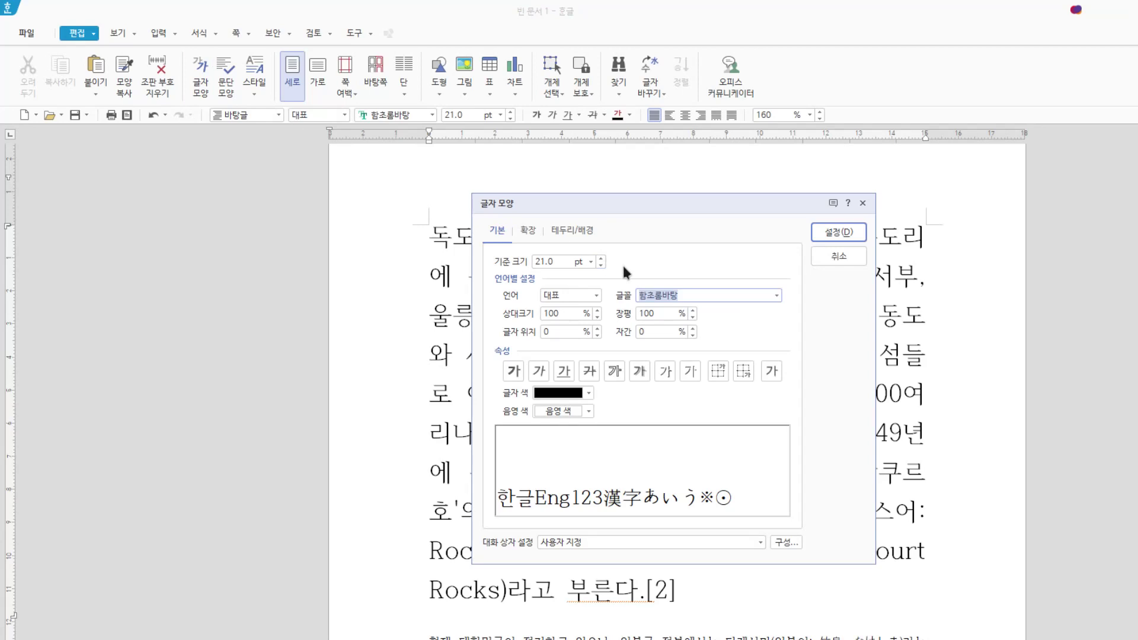
pyautogui.click(596, 295)
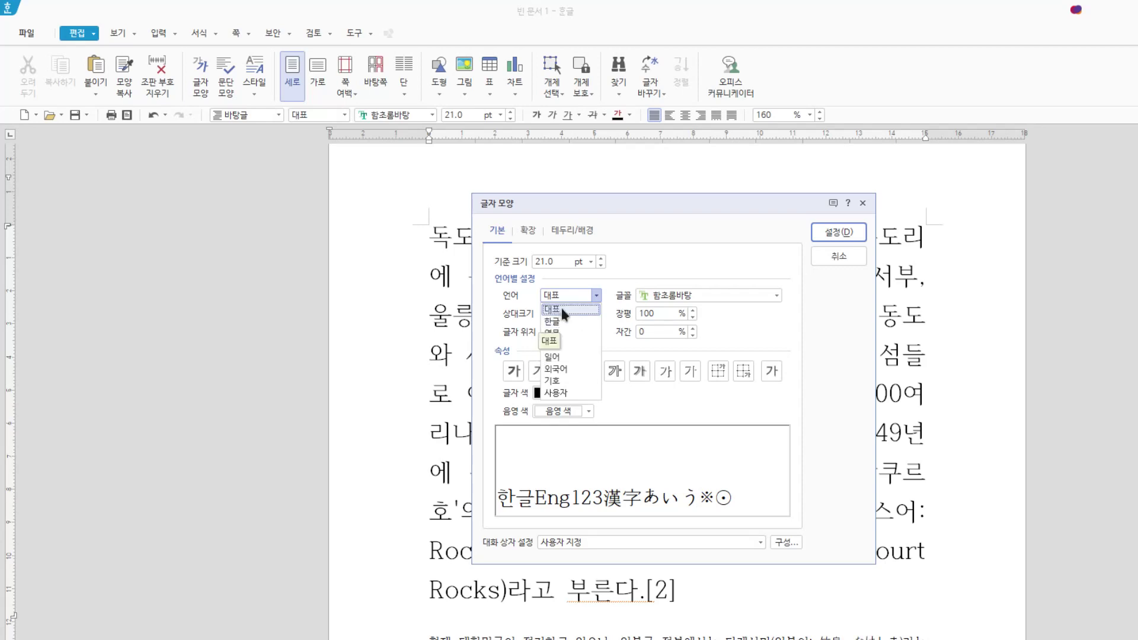
pyautogui.click(574, 291)
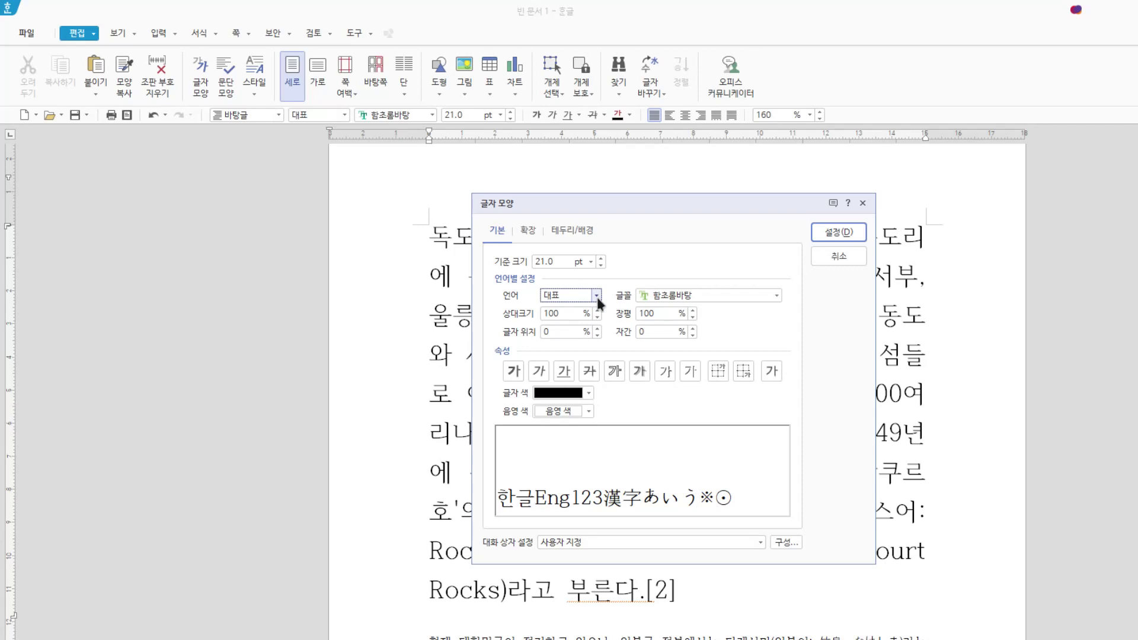
pyautogui.click(596, 297)
pyautogui.click(573, 319)
pyautogui.click(596, 295)
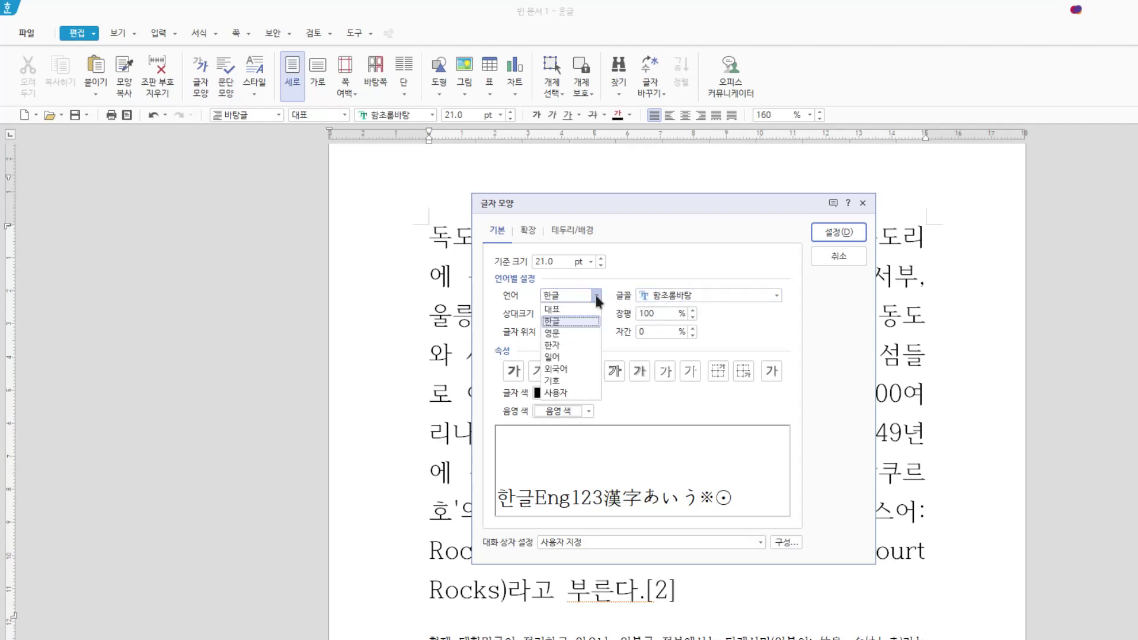
pyautogui.click(567, 334)
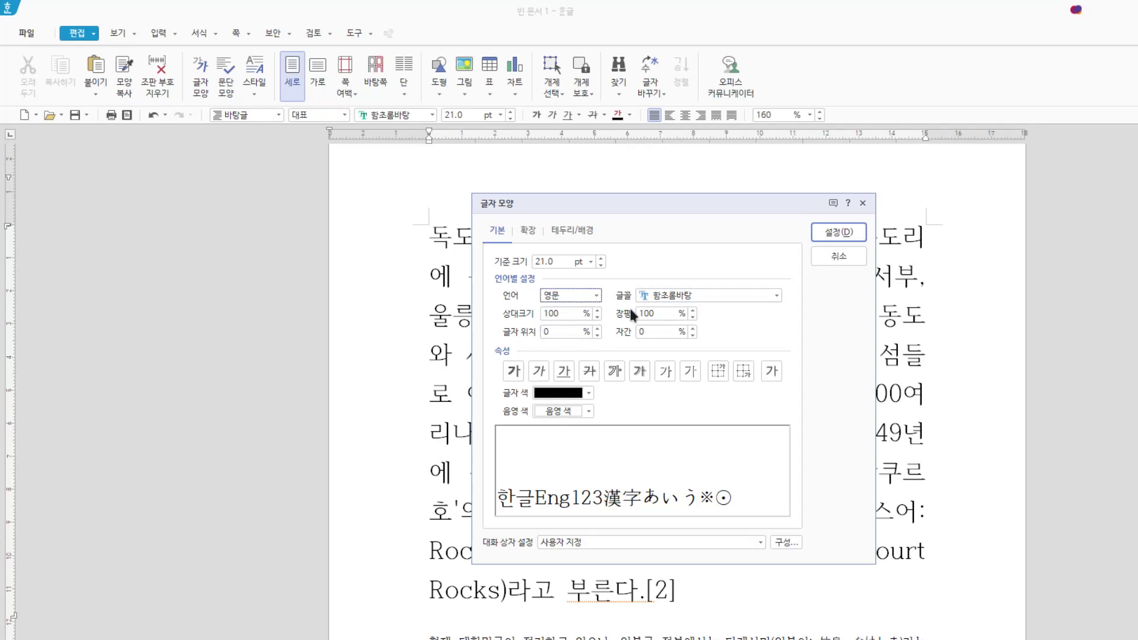
pyautogui.click(597, 296)
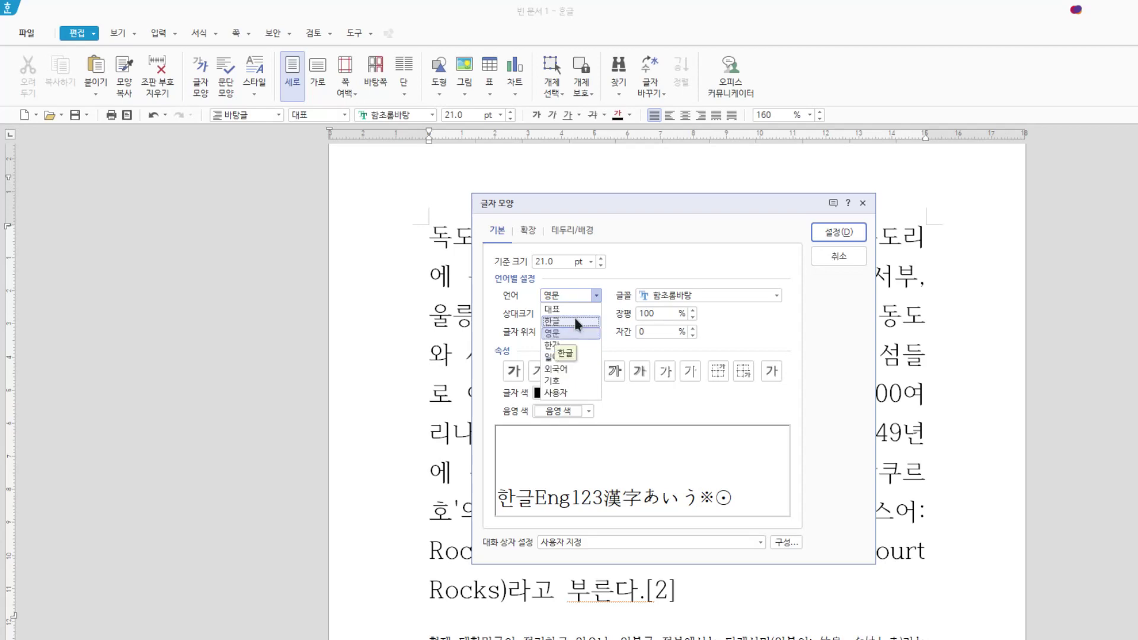
pyautogui.click(578, 281)
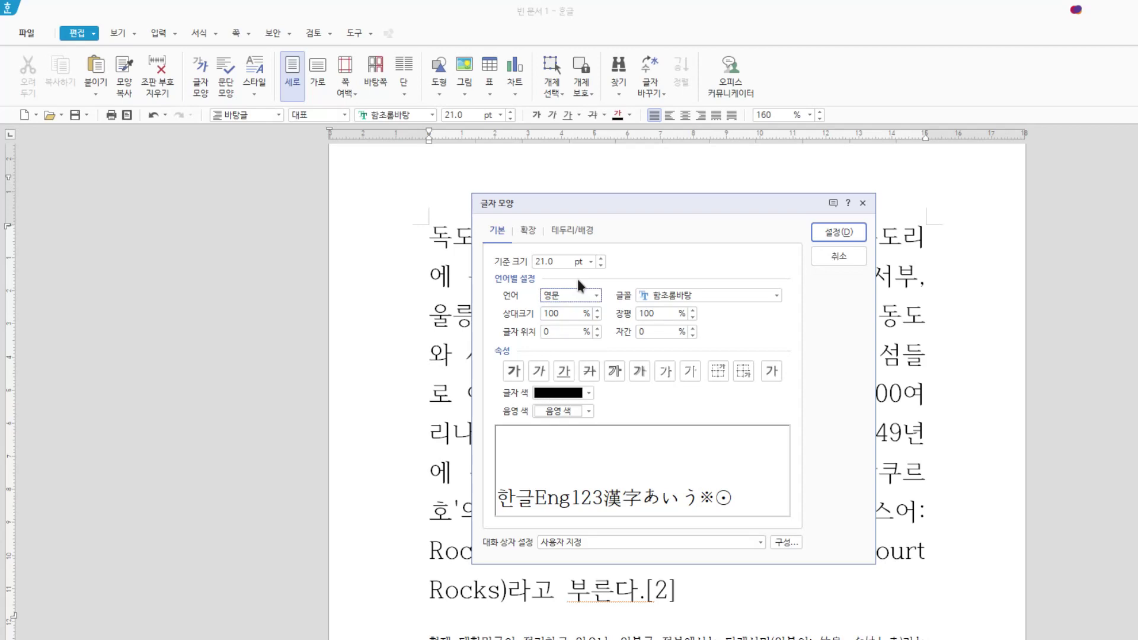
pyautogui.click(595, 295)
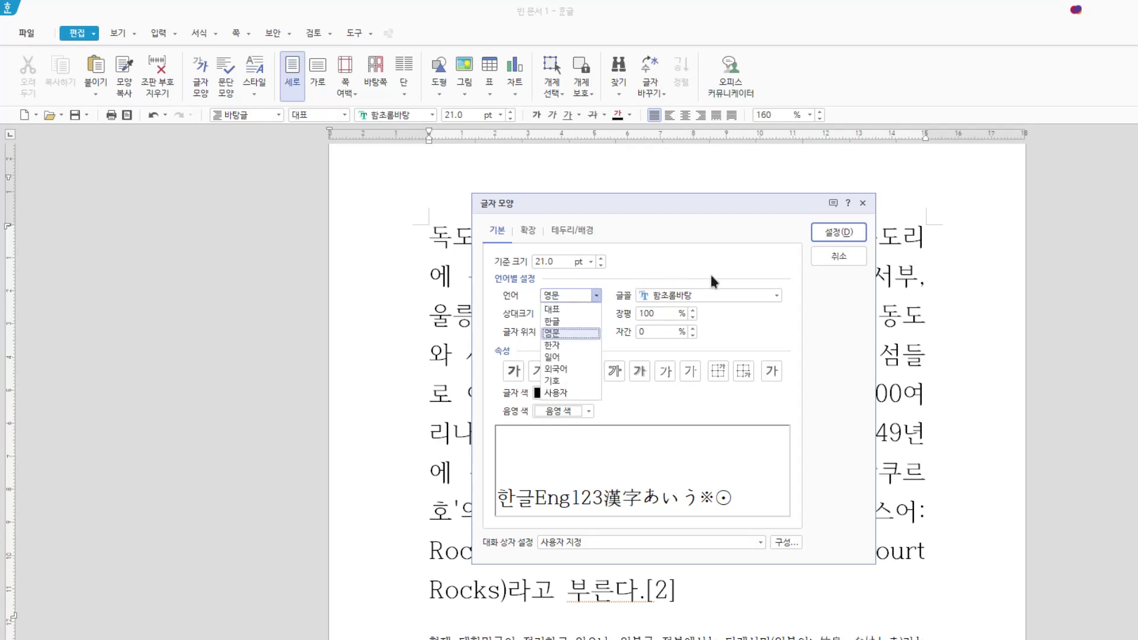
pyautogui.click(578, 332)
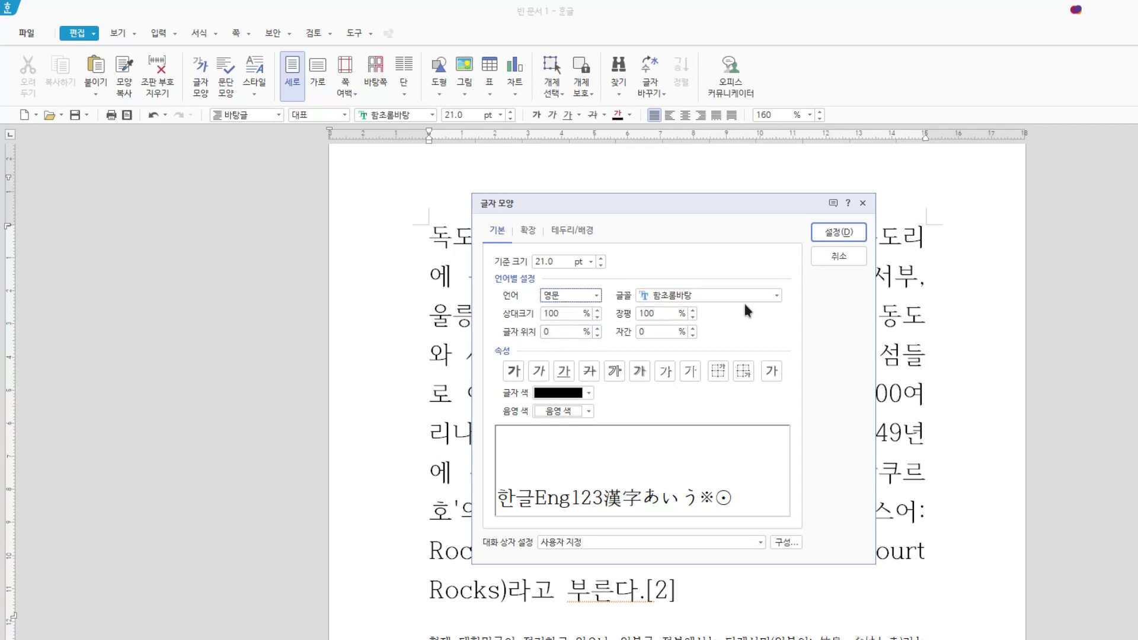
# Step: Set the 영문 font to Times New Roman in the 글자 모양 settings and apply it at the insertion point
pyautogui.click(777, 296)
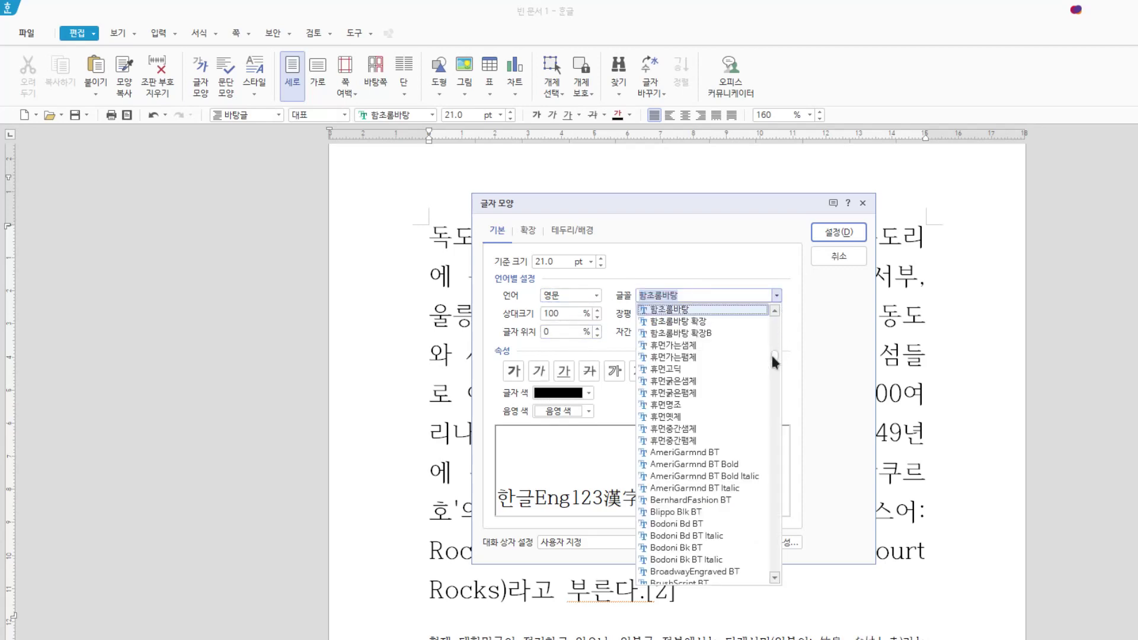
pyautogui.moveTo(773, 354); pyautogui.dragTo(780, 560)
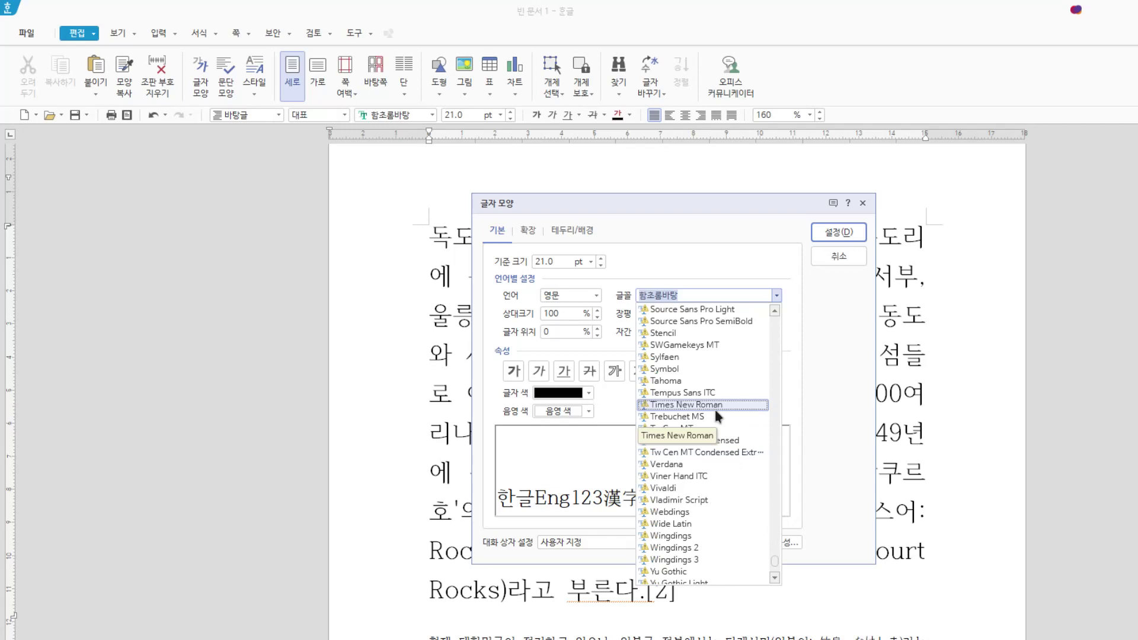
pyautogui.click(715, 411)
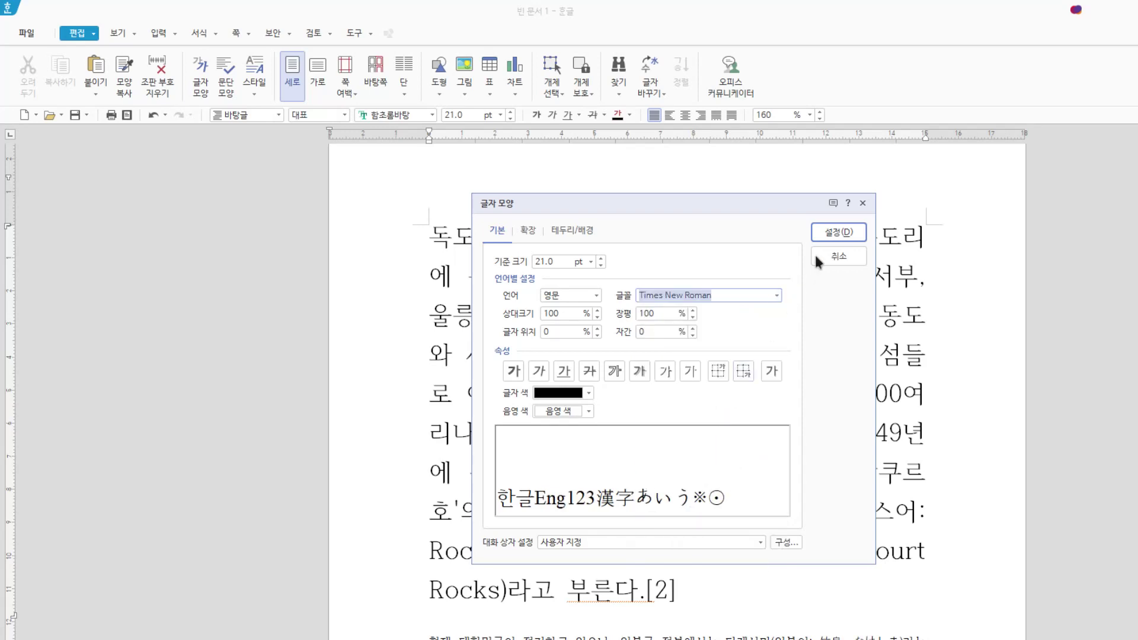
pyautogui.click(838, 233)
# Step: Select the whole first paragraph and set only its 영문 font to Times New Roman
pyautogui.keyDown('shift'); pyautogui.click(682, 421); pyautogui.keyUp('shift')
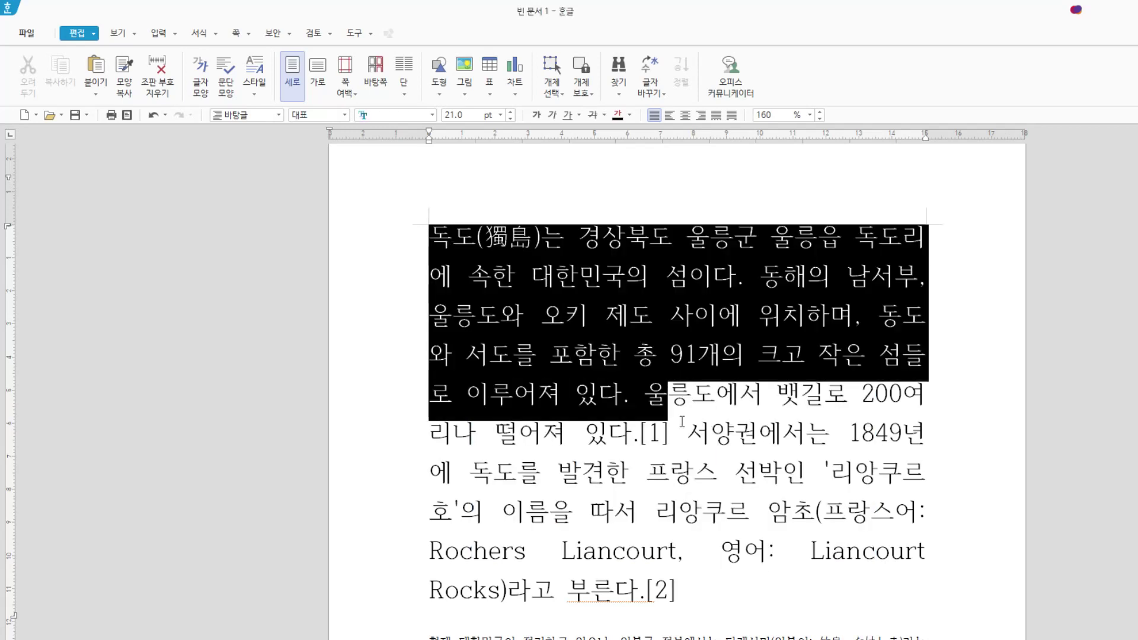
pyautogui.moveTo(683, 422); pyautogui.dragTo(775, 587)
pyautogui.click(344, 114)
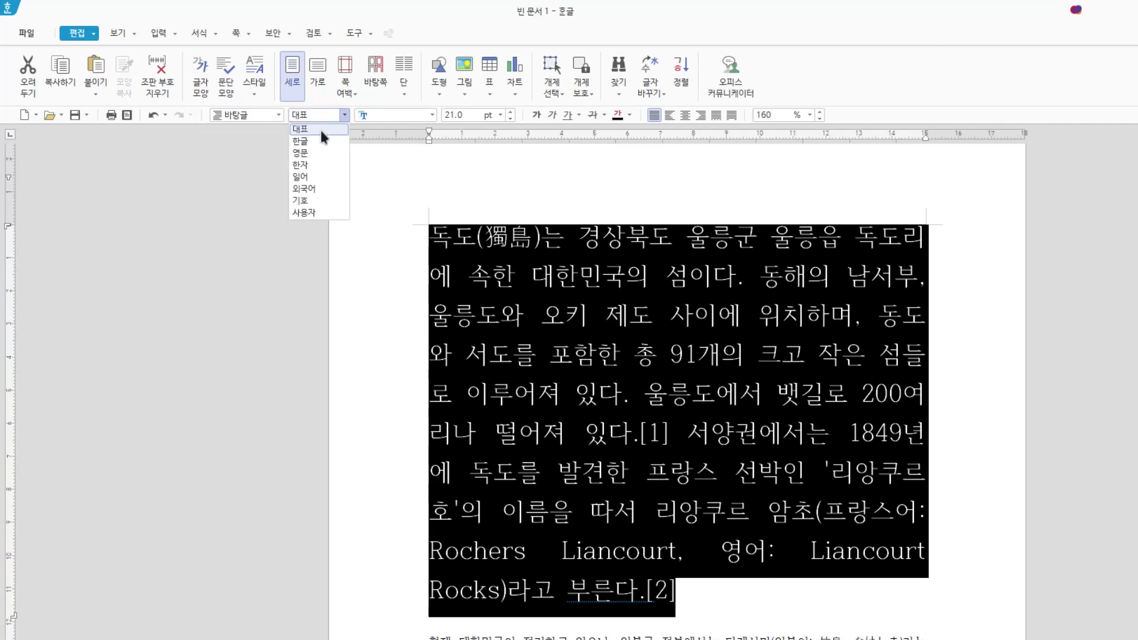
pyautogui.click(314, 151)
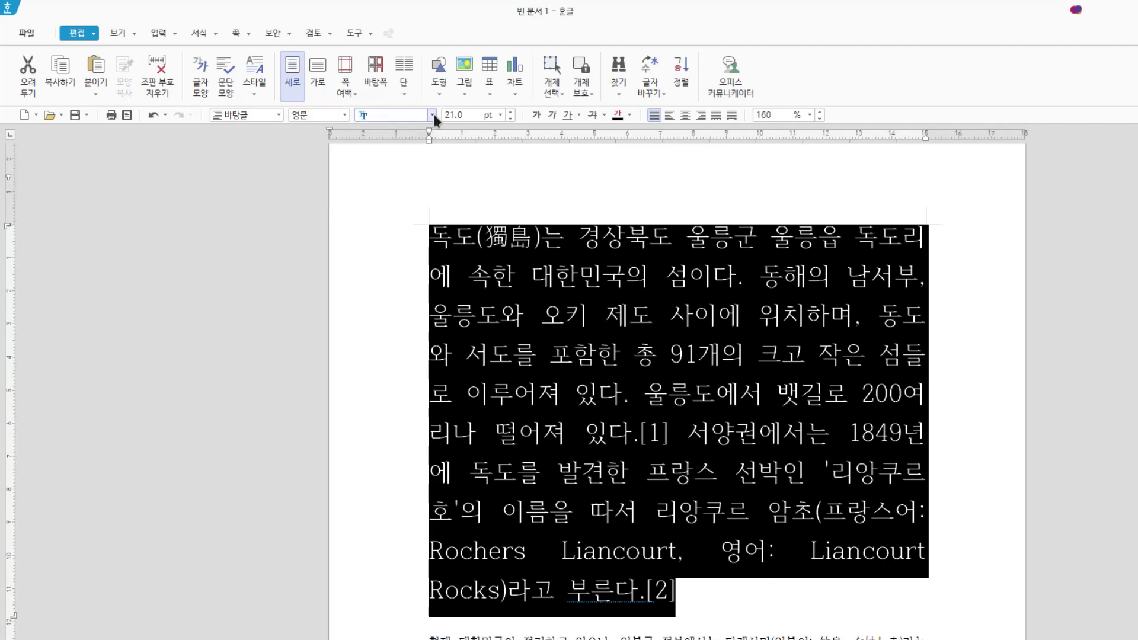
pyautogui.click(433, 114)
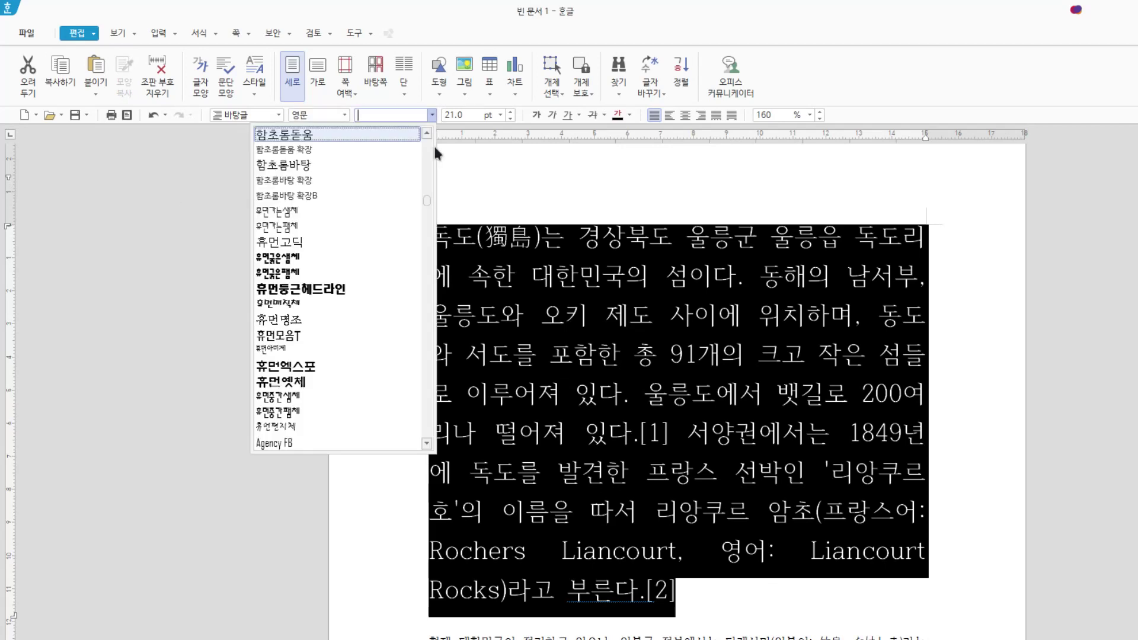
pyautogui.moveTo(428, 198); pyautogui.dragTo(429, 336)
pyautogui.click(427, 424)
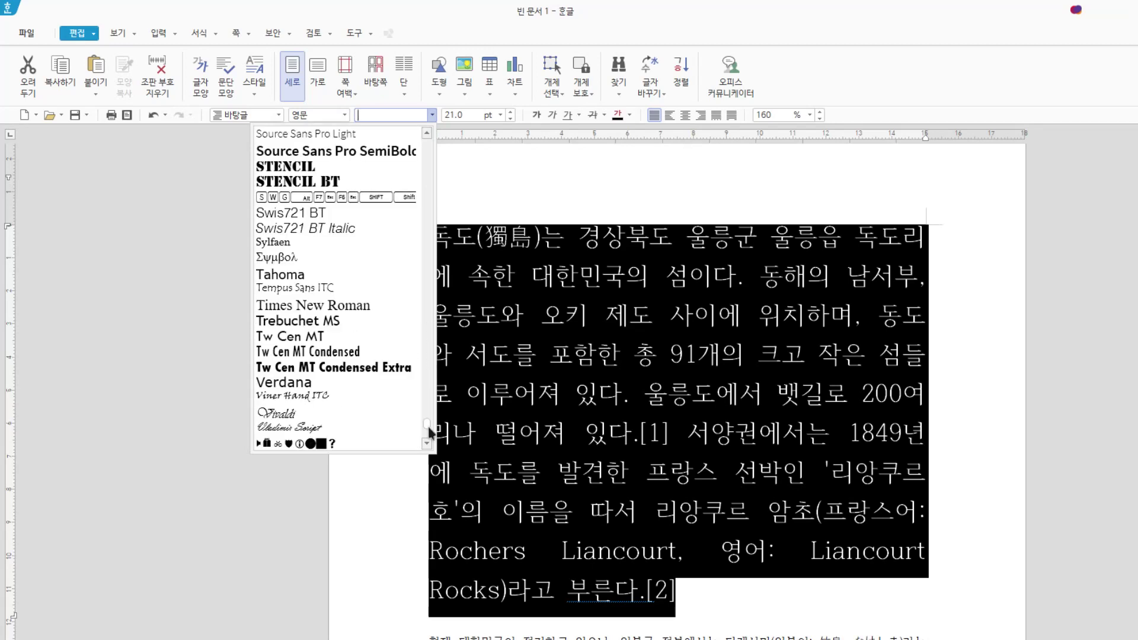
pyautogui.click(359, 304)
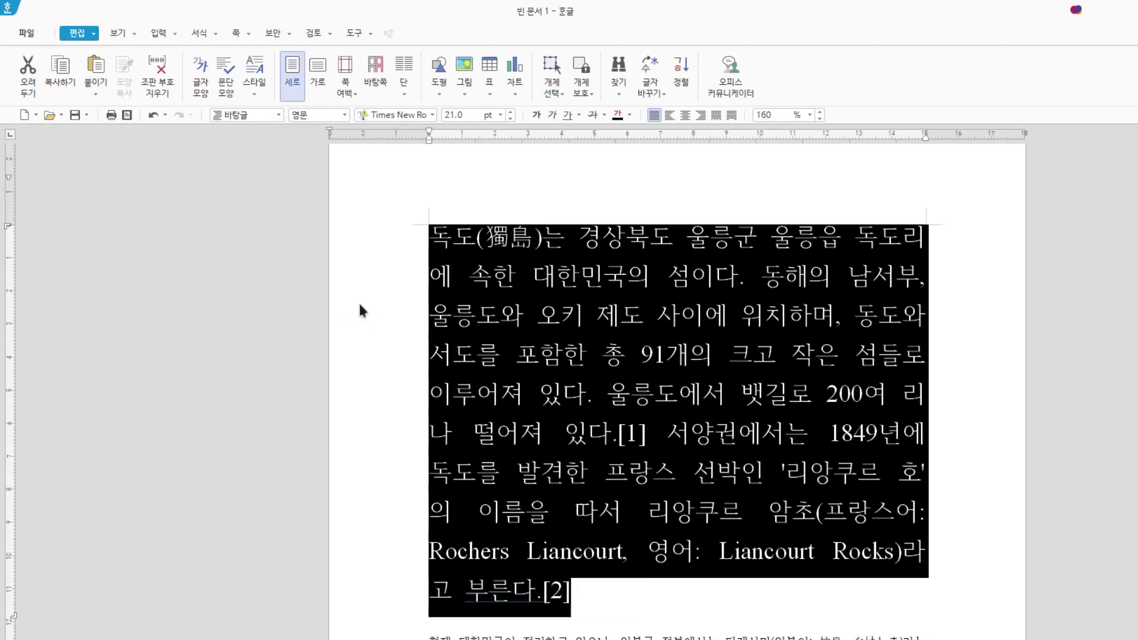
pyautogui.click(618, 283)
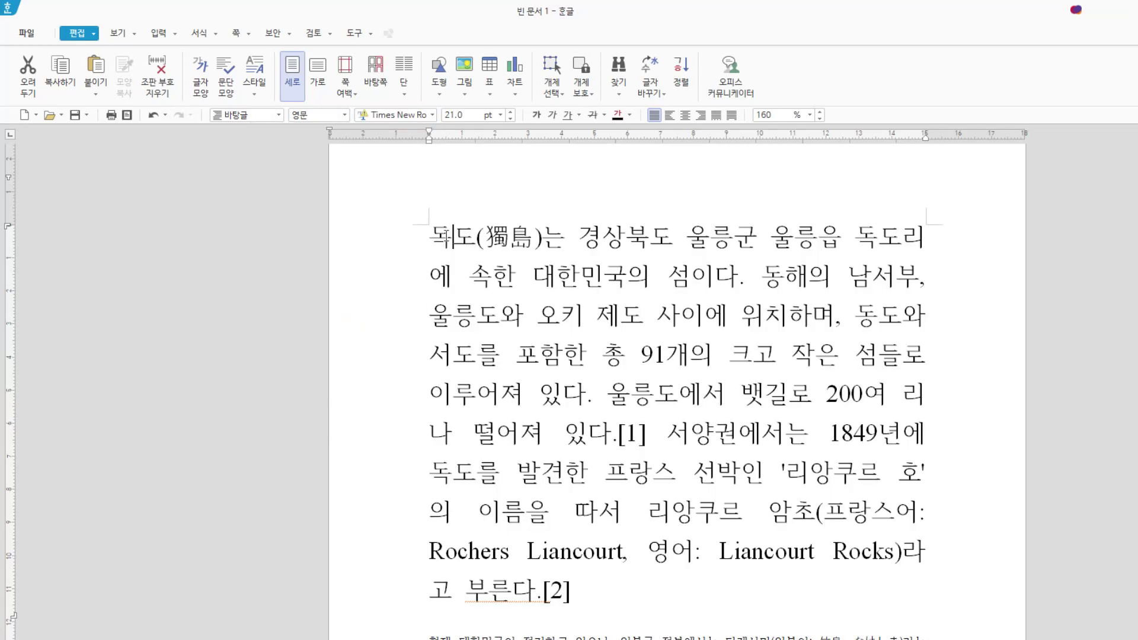
# Step: Check which fonts are assigned to 한글 and 영문 characters in the first paragraph
pyautogui.click(344, 116)
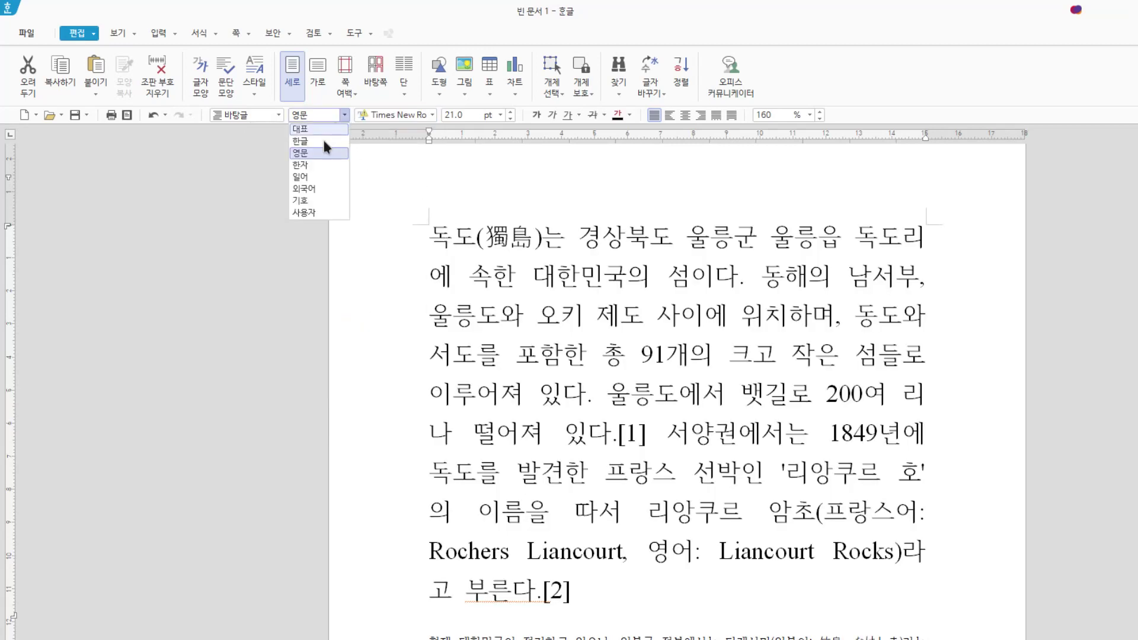
pyautogui.click(323, 142)
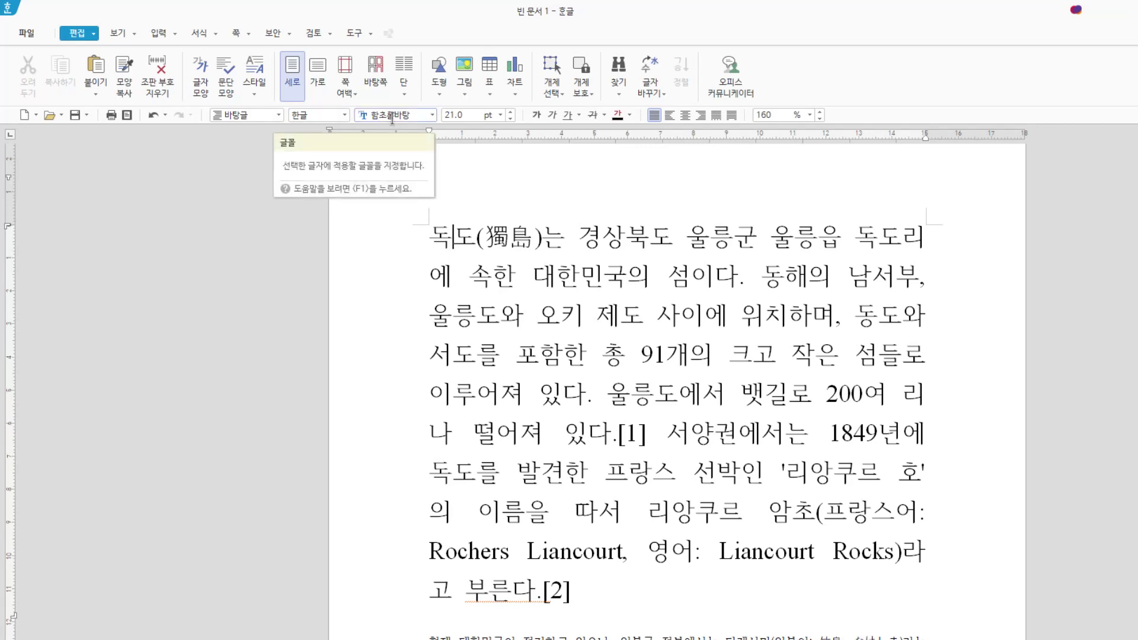
pyautogui.click(640, 431)
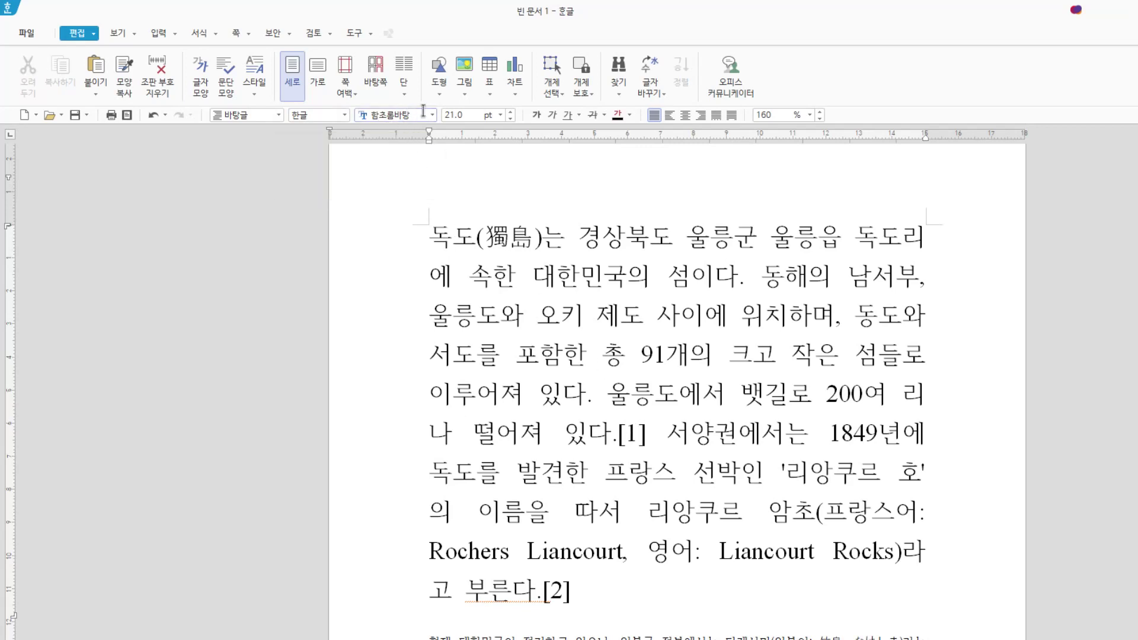
pyautogui.click(562, 550)
pyautogui.click(345, 115)
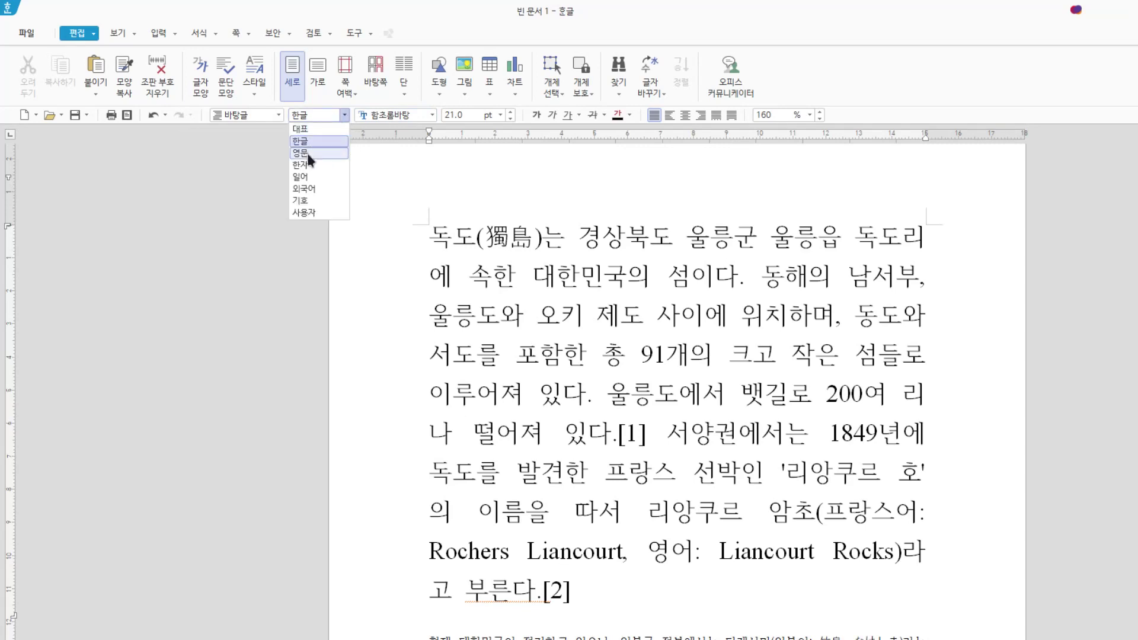
pyautogui.click(307, 151)
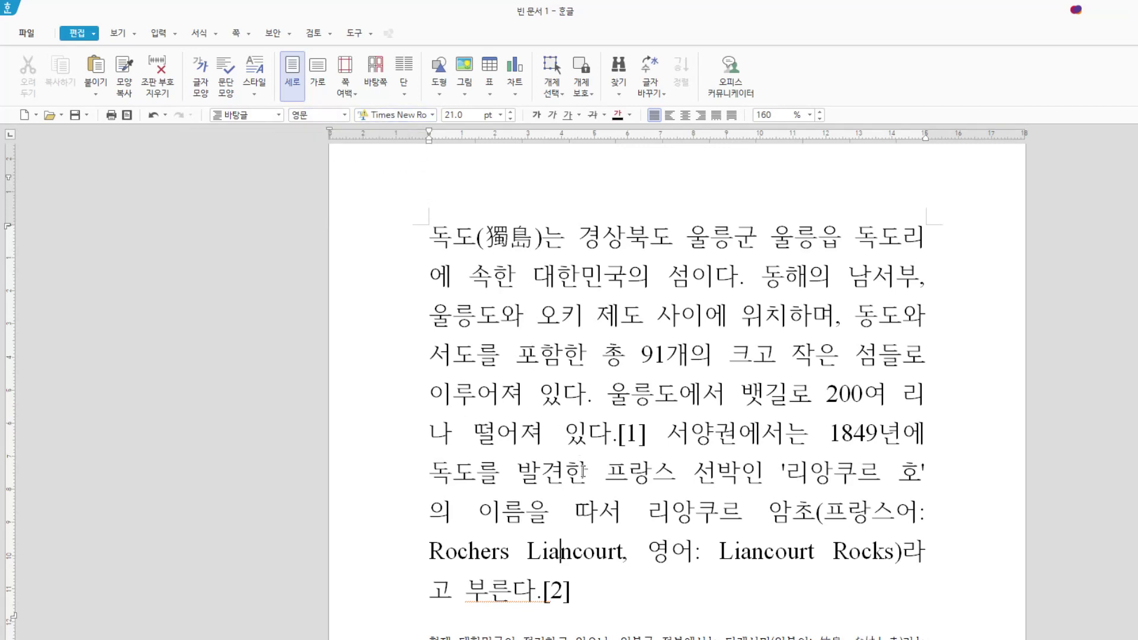
pyautogui.click(598, 586)
pyautogui.scroll(-3, 607, 561)
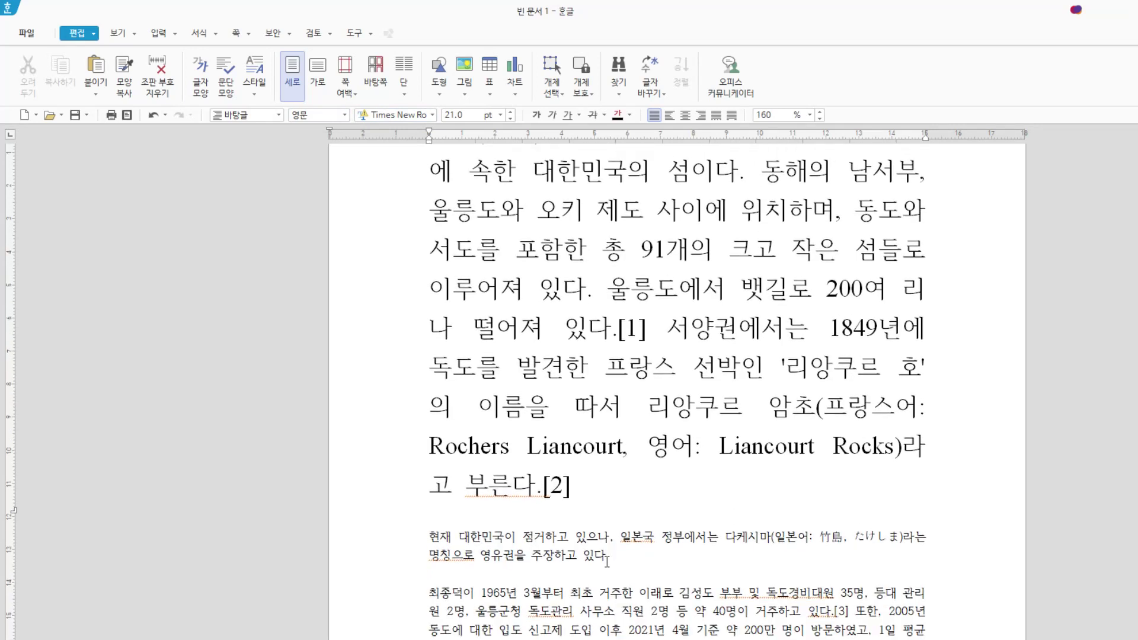
pyautogui.scroll(-2, 607, 561)
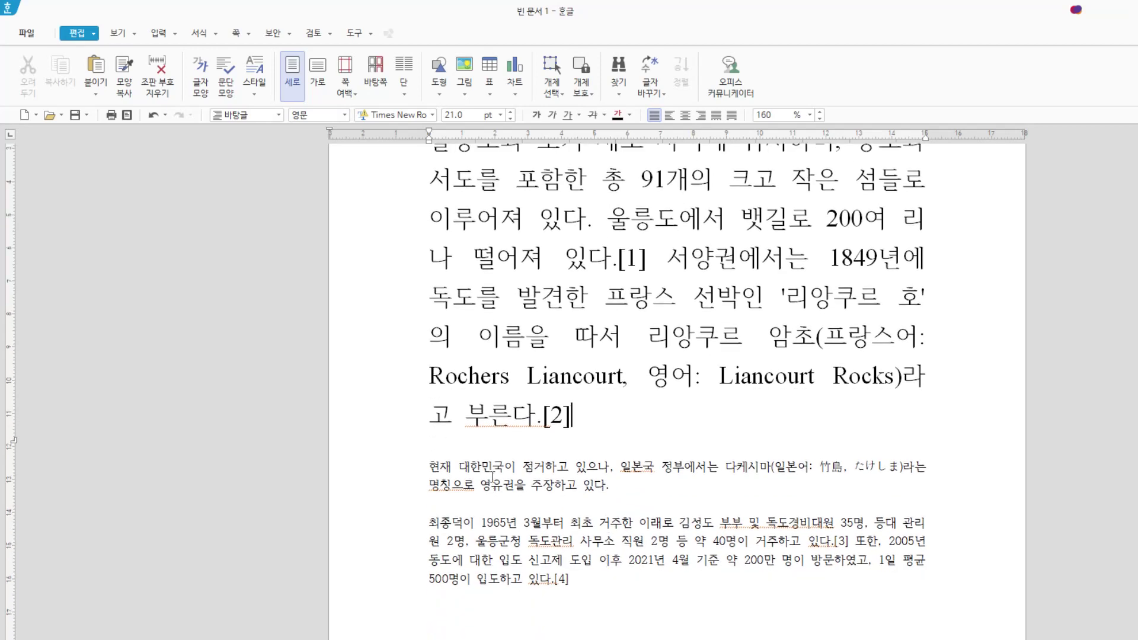
pyautogui.scroll(3, 493, 479)
pyautogui.scroll(3, 493, 479)
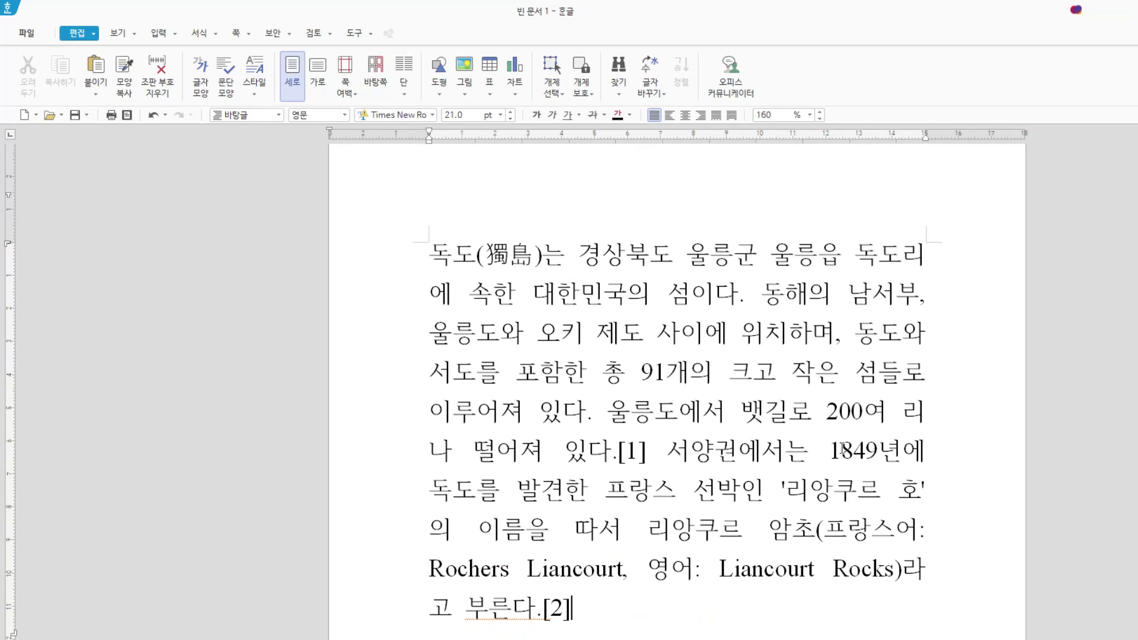
pyautogui.press('Hangul')
pyautogui.scroll(-2, 603, 615)
pyautogui.scroll(2, 603, 614)
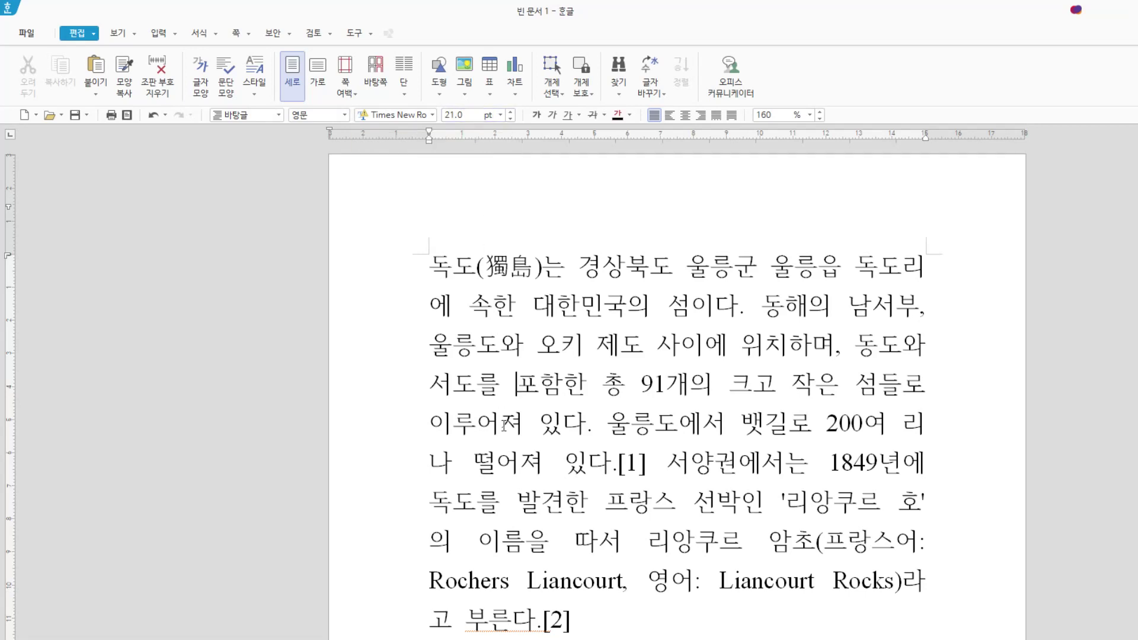
# Step: Copy the 글자 모양 from the second paragraph and apply it to the whole first paragraph
pyautogui.scroll(-2, 509, 438)
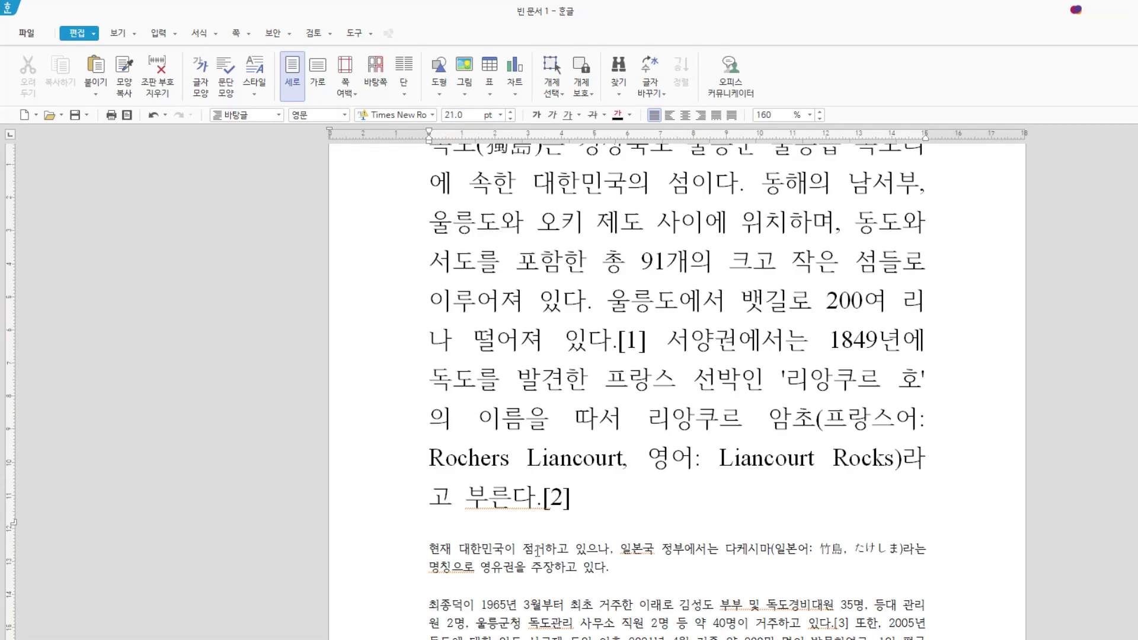
pyautogui.click(437, 464)
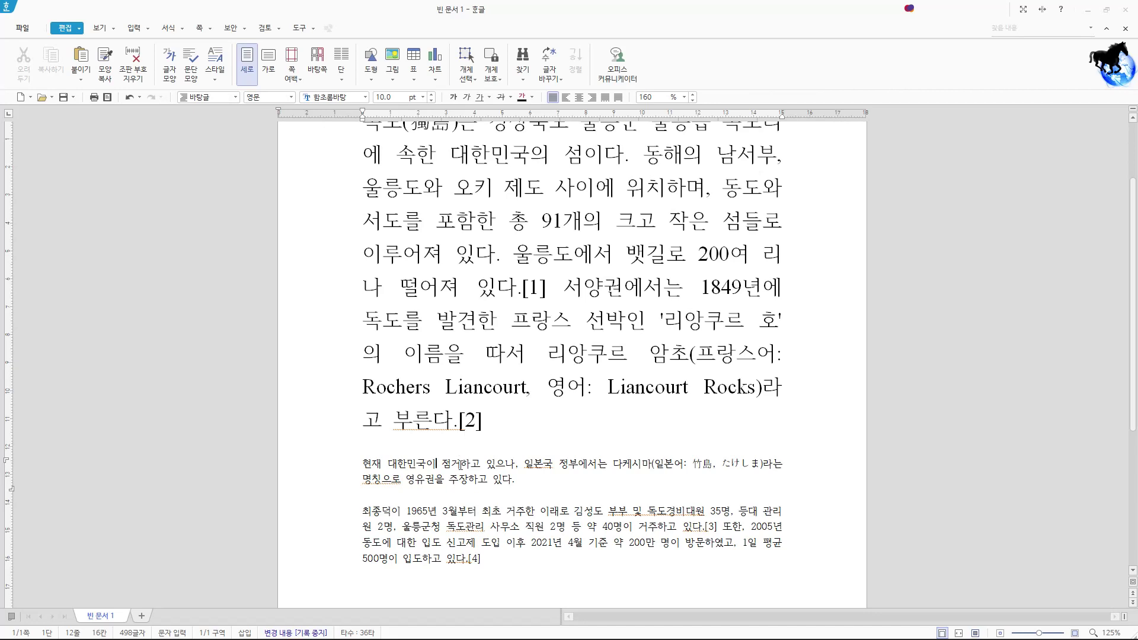
pyautogui.moveTo(363, 464); pyautogui.dragTo(344, 258)
pyautogui.hotkey('alt', 'c')
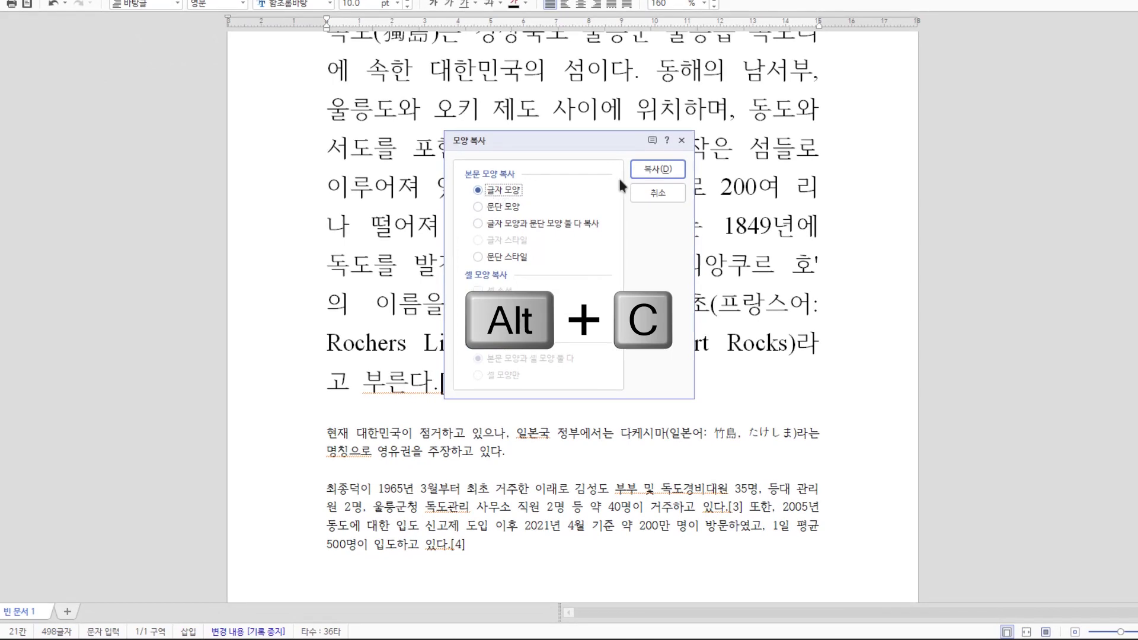
pyautogui.click(652, 170)
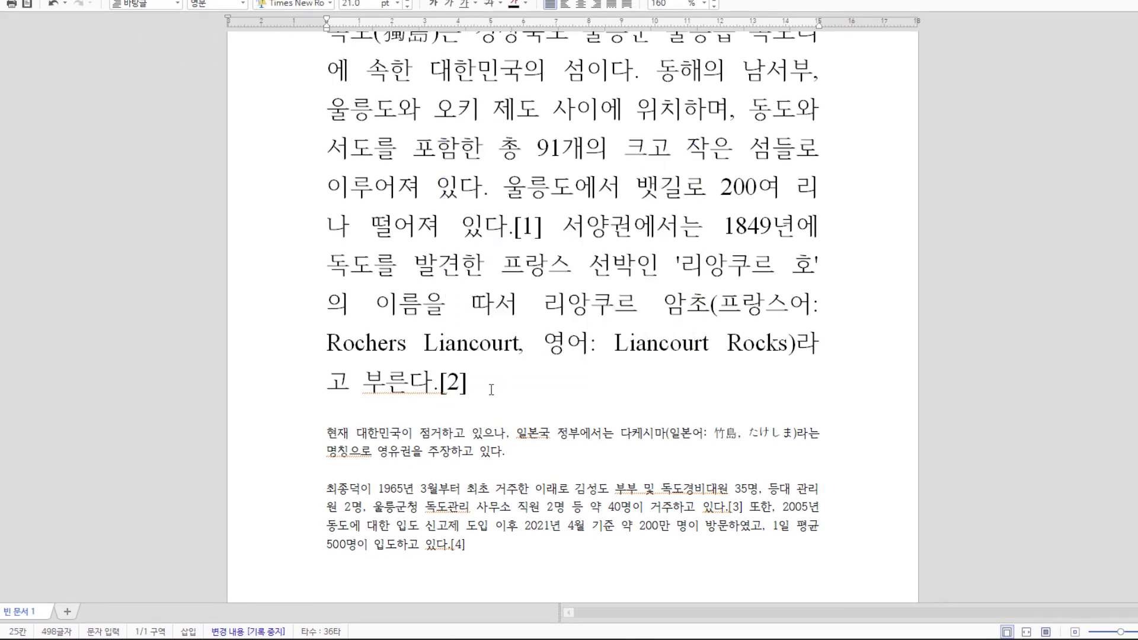
pyautogui.moveTo(471, 388); pyautogui.dragTo(300, 132)
pyautogui.hotkey('alt', 'c')
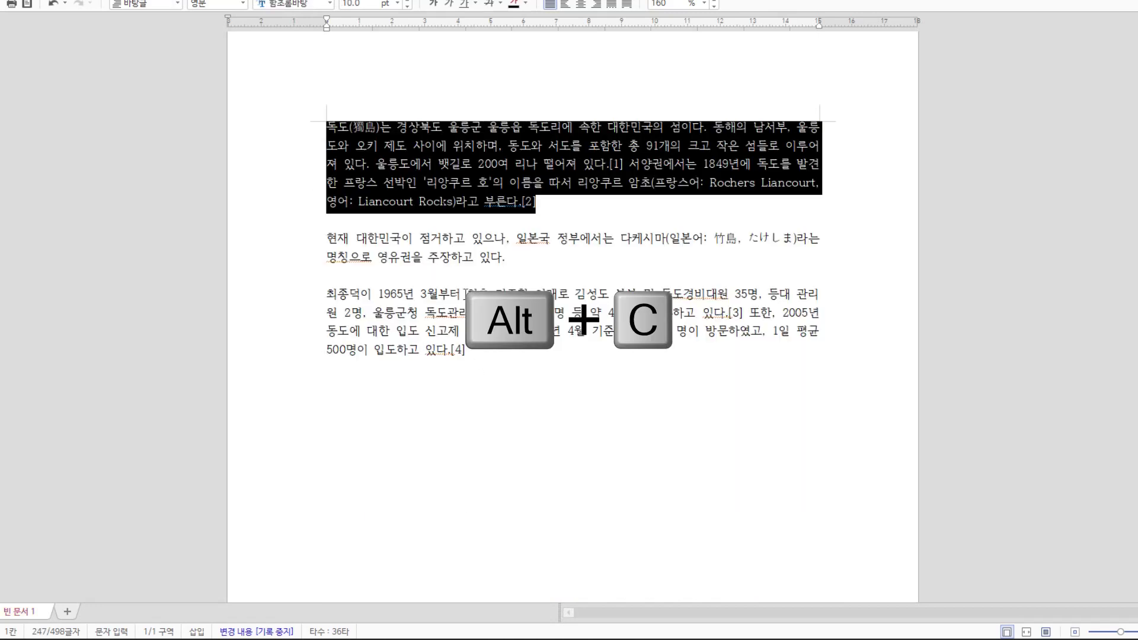
# Step: Delete the blank lines between the three paragraphs
pyautogui.click(441, 216)
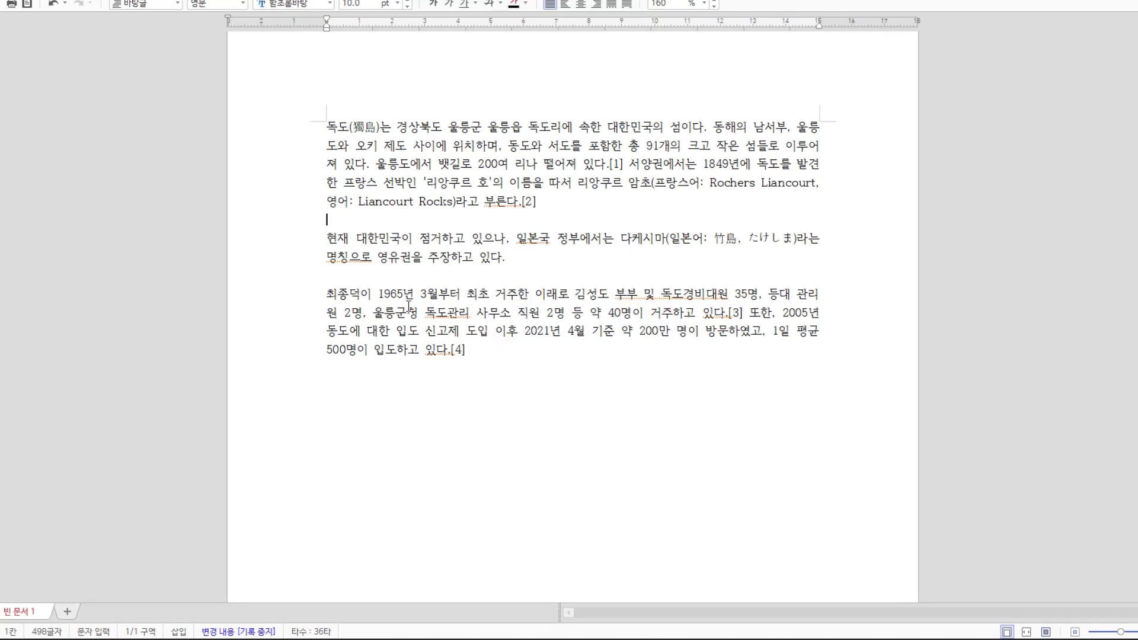
pyautogui.press('Delete')
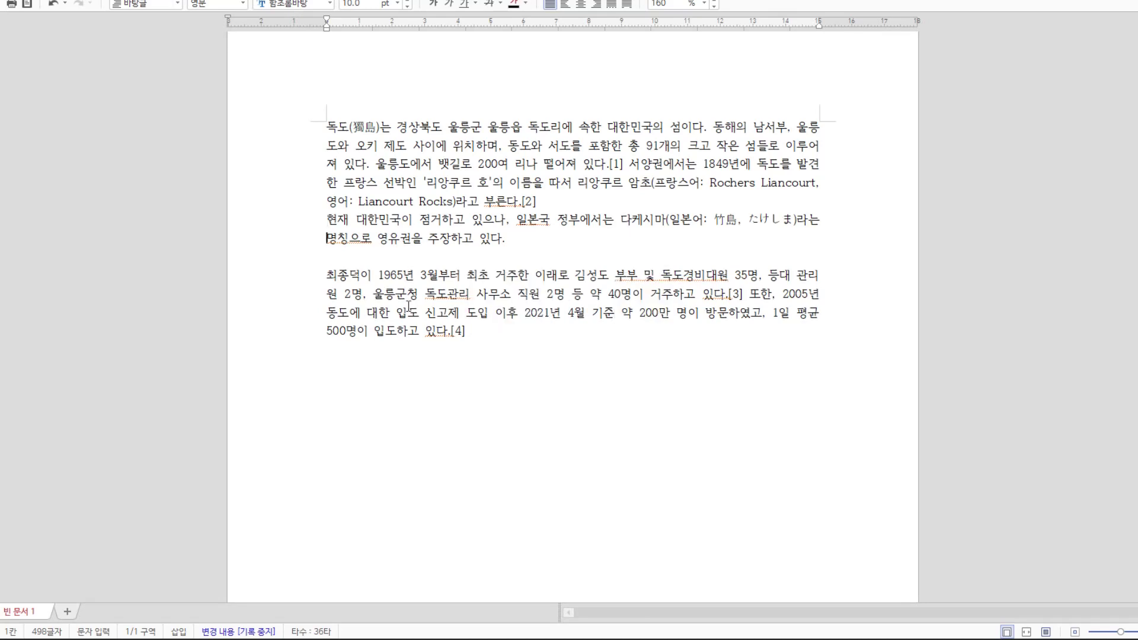
pyautogui.press('Delete')
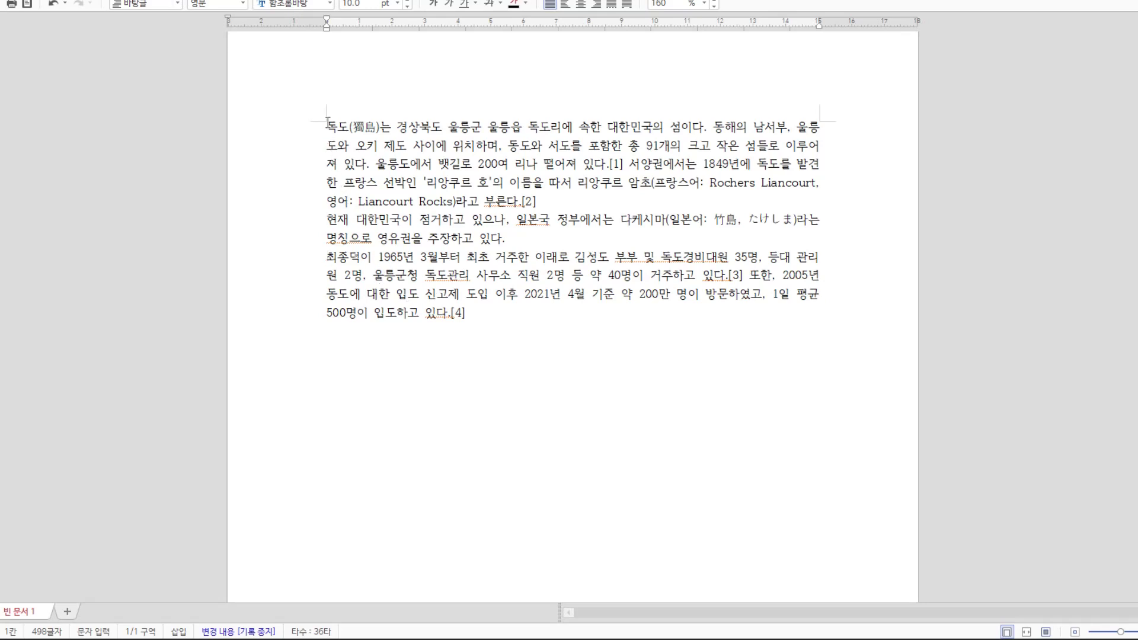
# Step: Try indenting the first paragraph with leading spaces, and remove them again
pyautogui.hotkey('shift', 'Right')
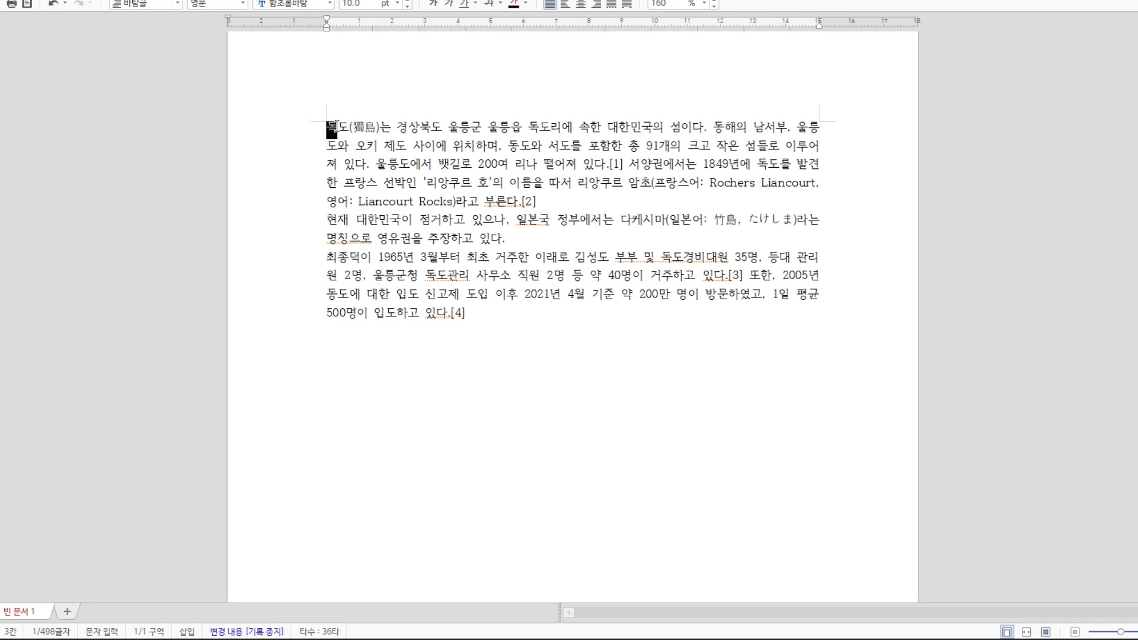
pyautogui.click(332, 129)
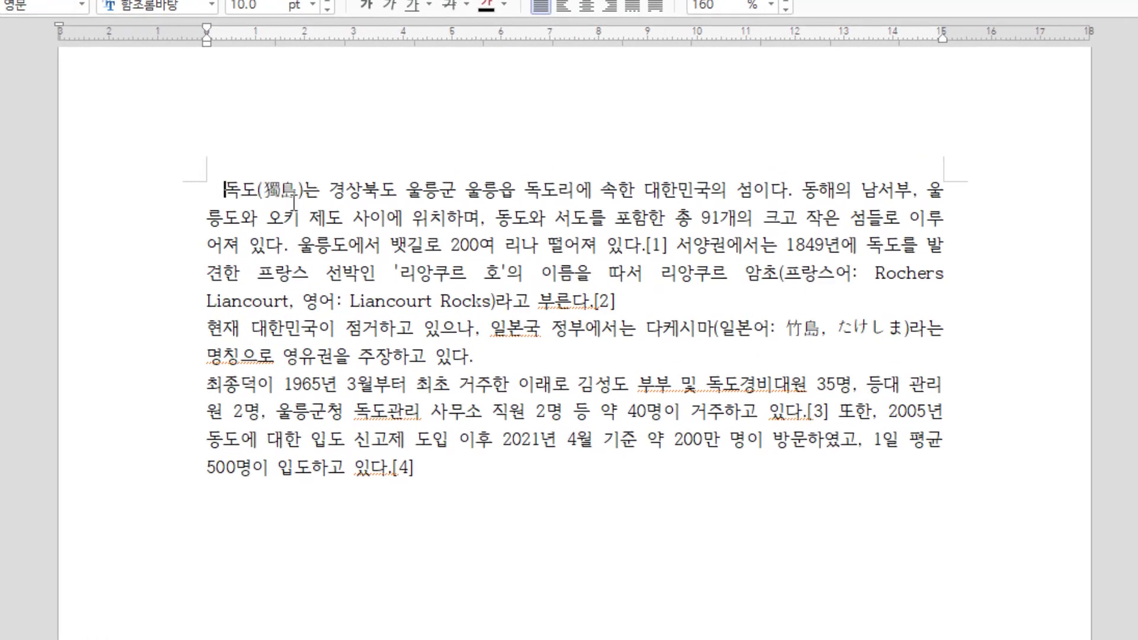
pyautogui.press('Home')
pyautogui.press('Delete')
pyautogui.press('Delete')
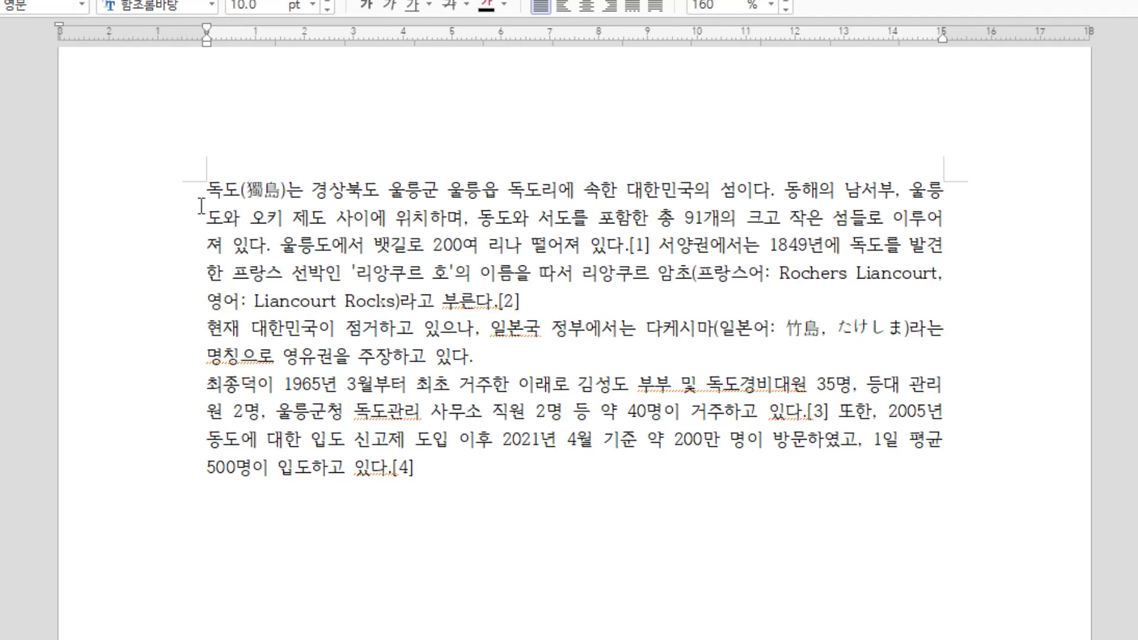
# Step: Select all three paragraphs and set their first line to 들여쓰기 of 10 pt in the 문단 모양 settings
pyautogui.moveTo(212, 188); pyautogui.dragTo(460, 500)
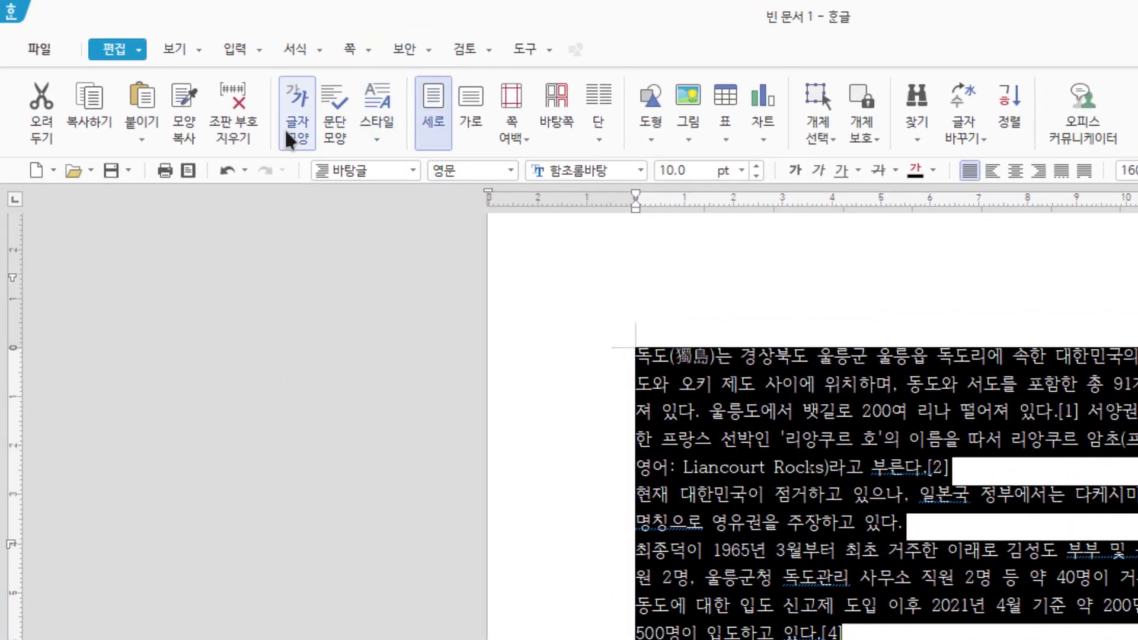
pyautogui.click(336, 137)
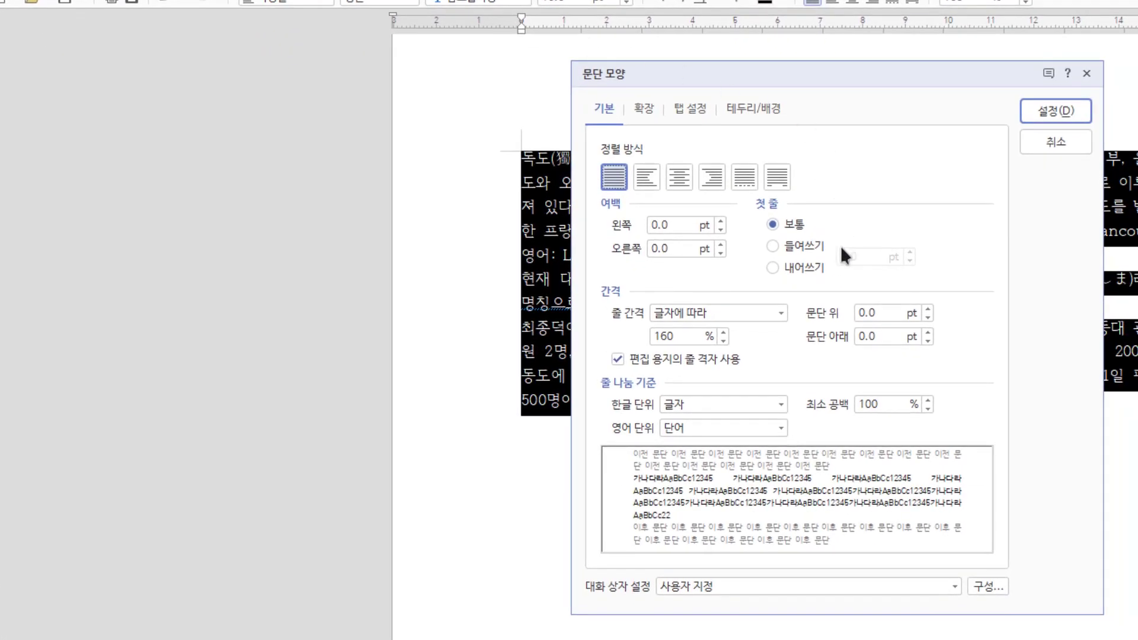
pyautogui.click(793, 243)
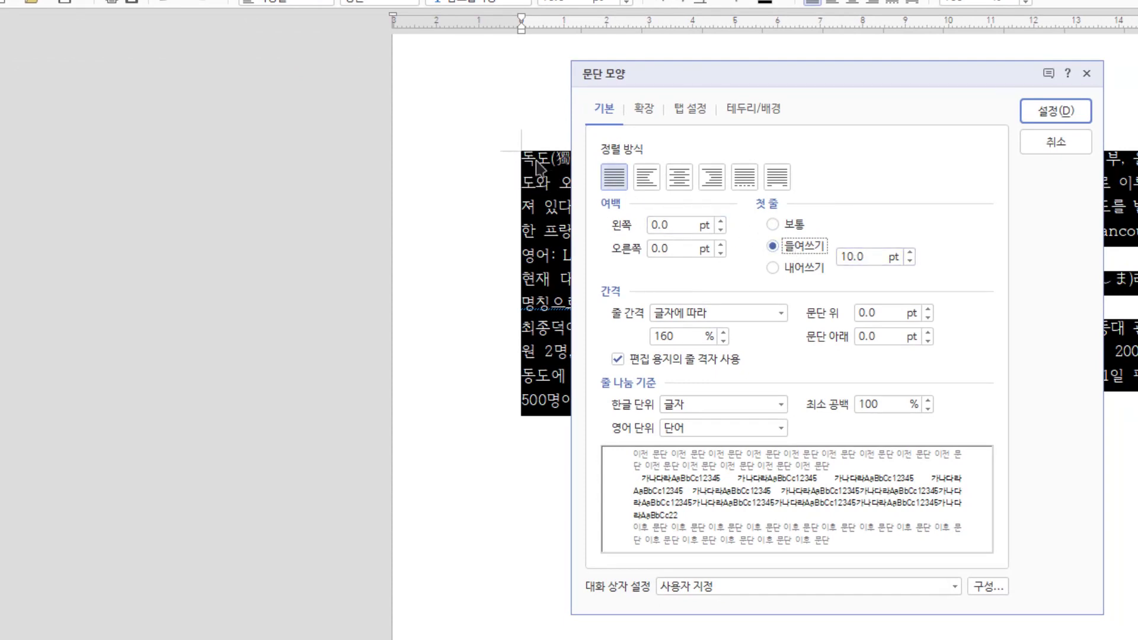
pyautogui.click(1054, 109)
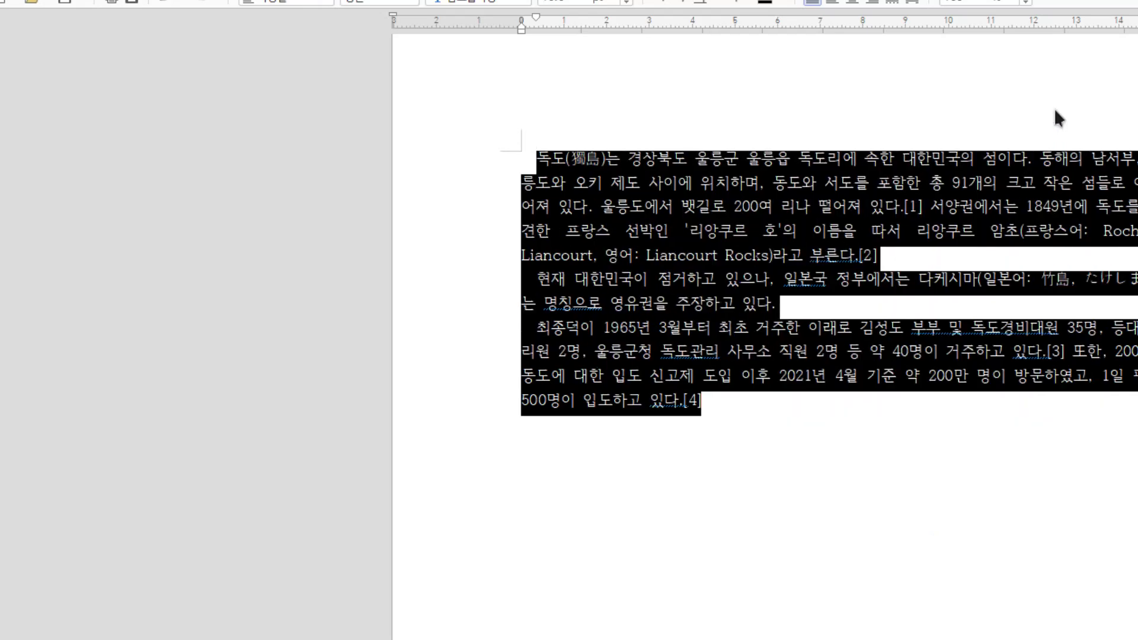
# Step: Examine the first-line indents of the three paragraphs
pyautogui.click(538, 158)
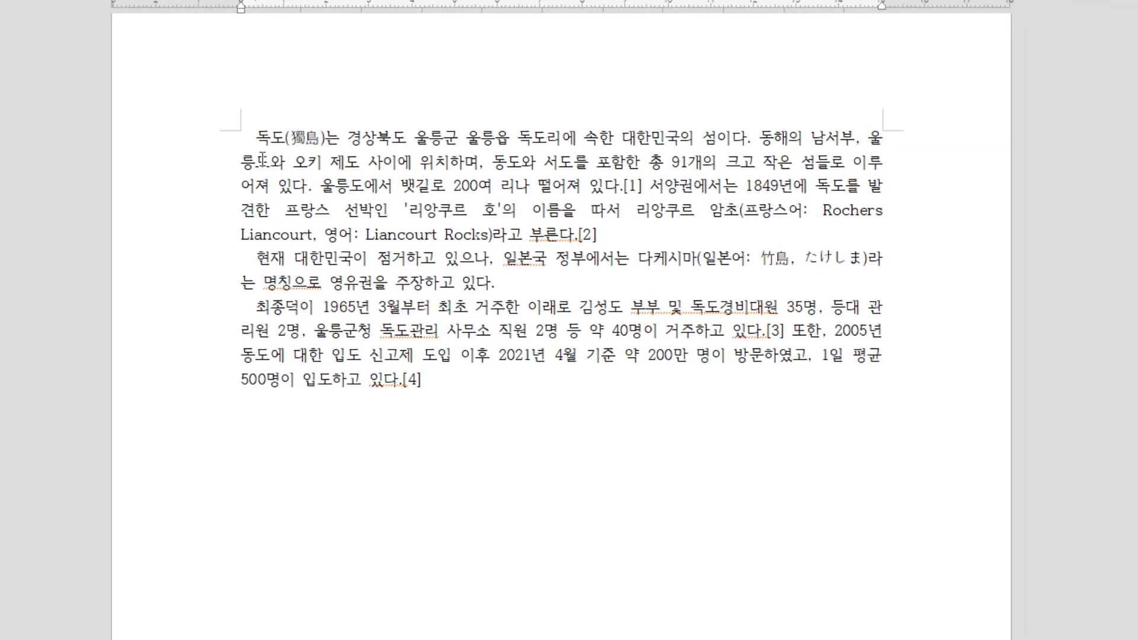
pyautogui.moveTo(538, 159); pyautogui.dragTo(550, 289)
pyautogui.moveTo(269, 273); pyautogui.dragTo(301, 312)
pyautogui.click(346, 327)
pyautogui.moveTo(241, 138); pyautogui.dragTo(457, 394)
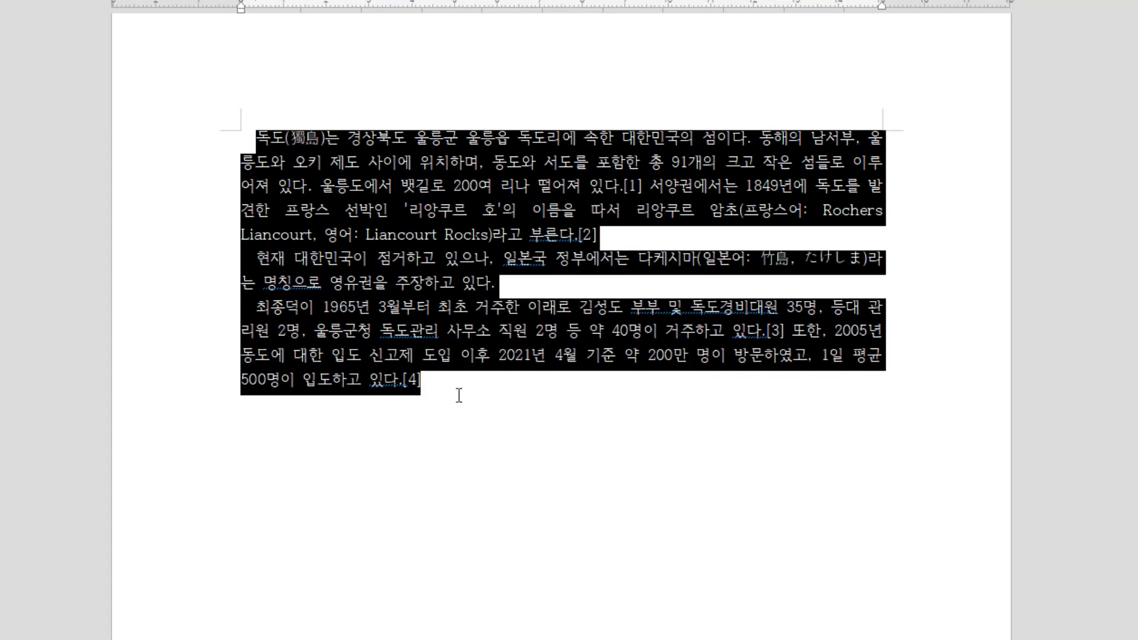
pyautogui.click(299, 294)
pyautogui.click(254, 307)
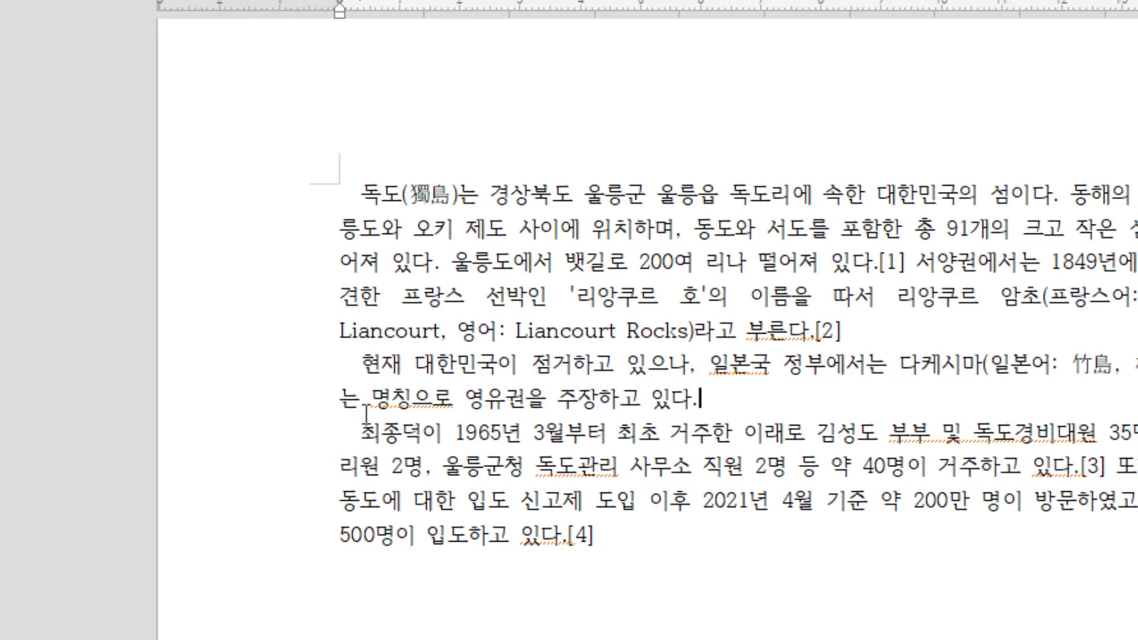
pyautogui.press('Hangul')
# Step: Switch the 들여쓰기 unit of all three paragraphs to 글자(ch), giving a first-line indent of 2 ch
pyautogui.moveTo(365, 193); pyautogui.dragTo(650, 577)
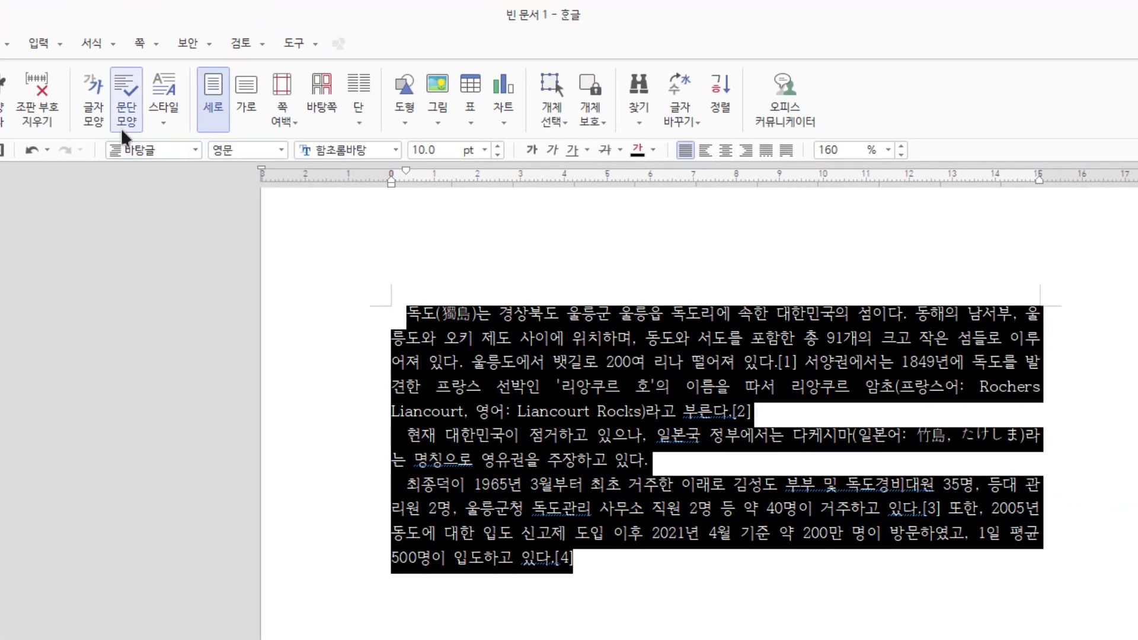
pyautogui.click(127, 103)
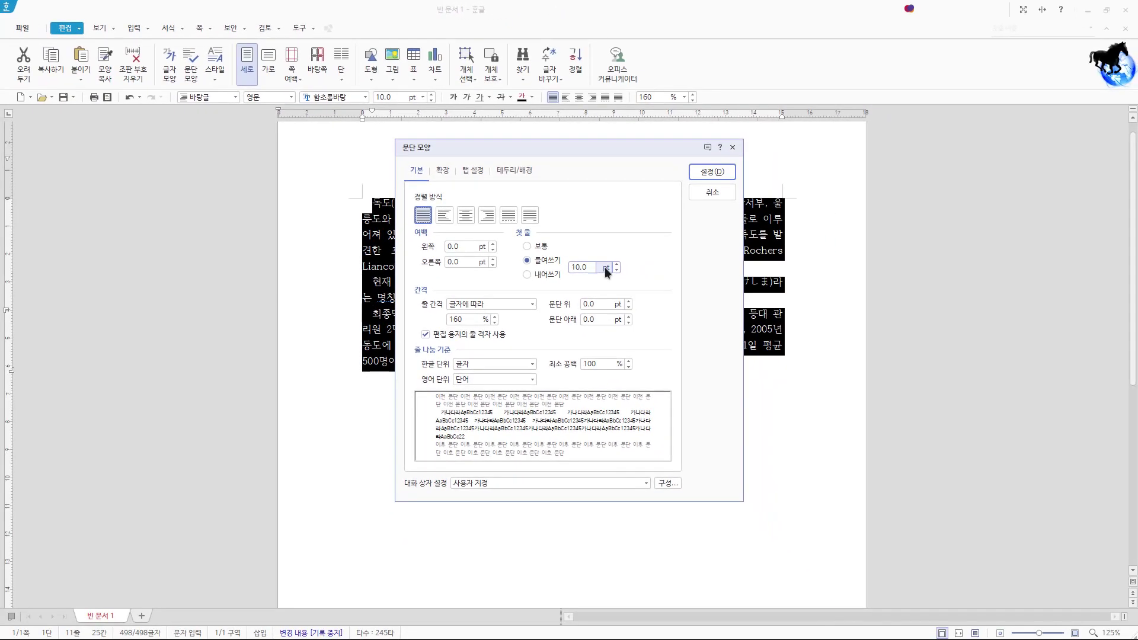
pyautogui.click(605, 268)
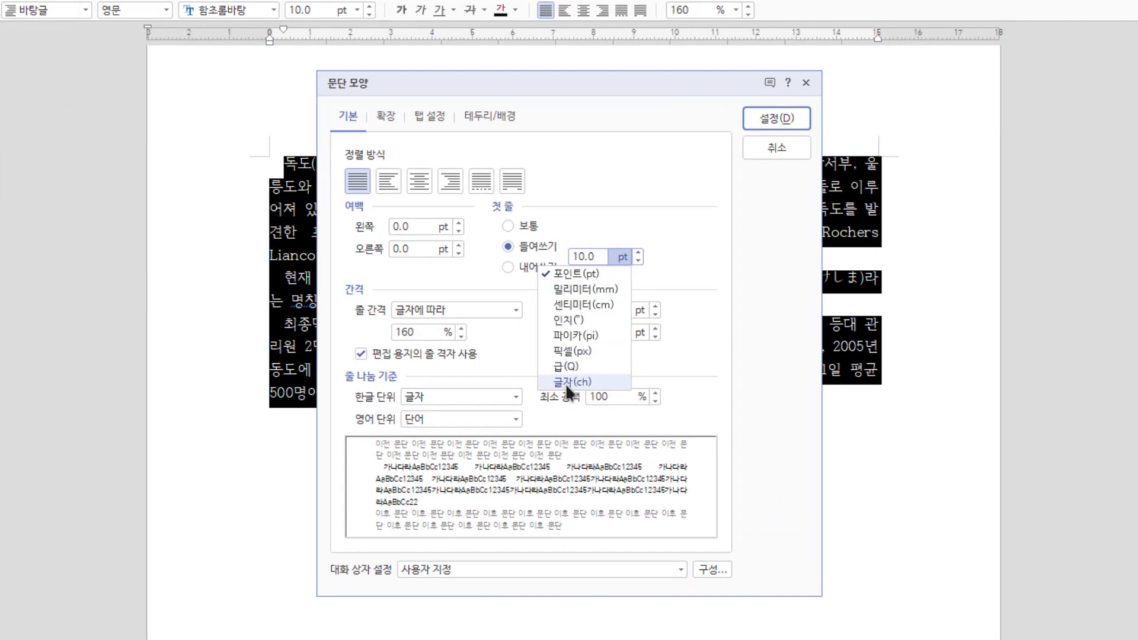
pyautogui.click(569, 382)
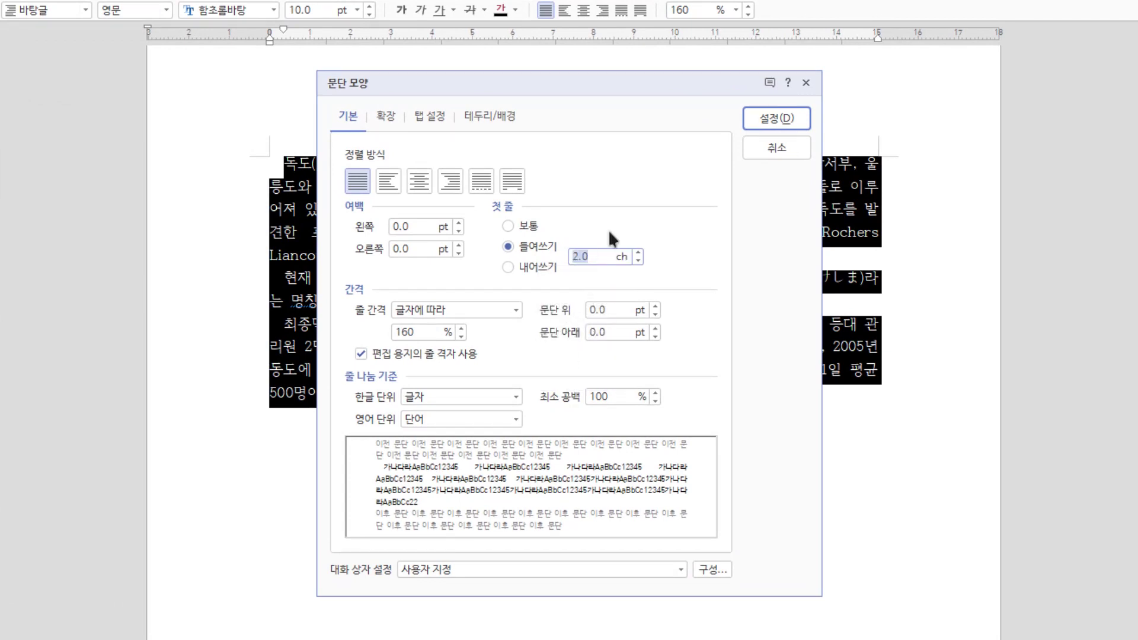
pyautogui.click(776, 118)
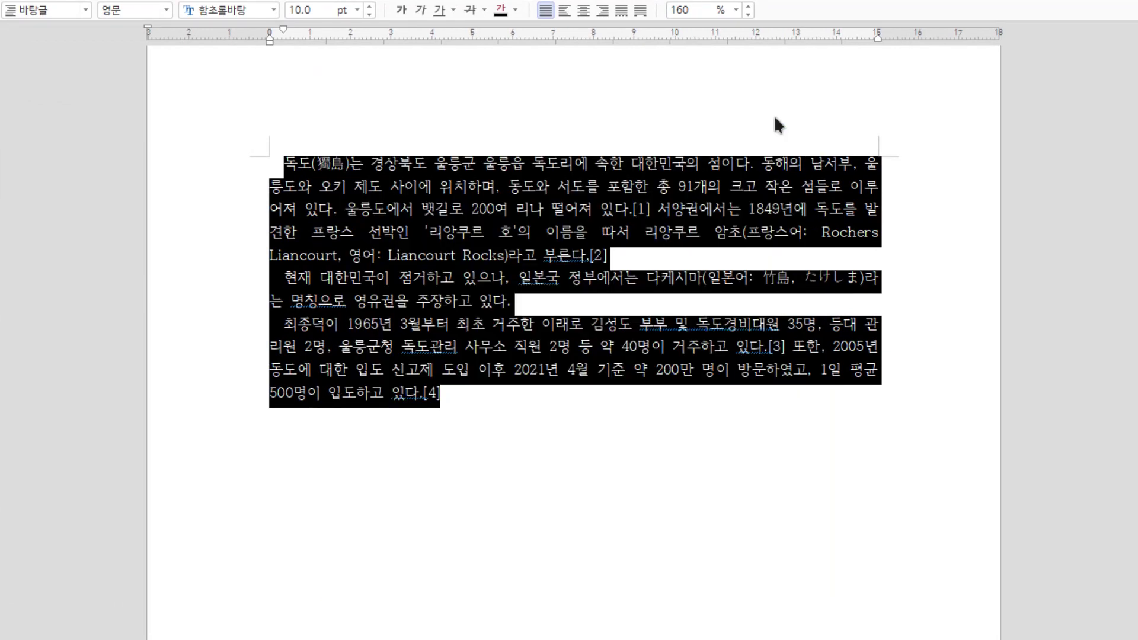
pyautogui.click(299, 162)
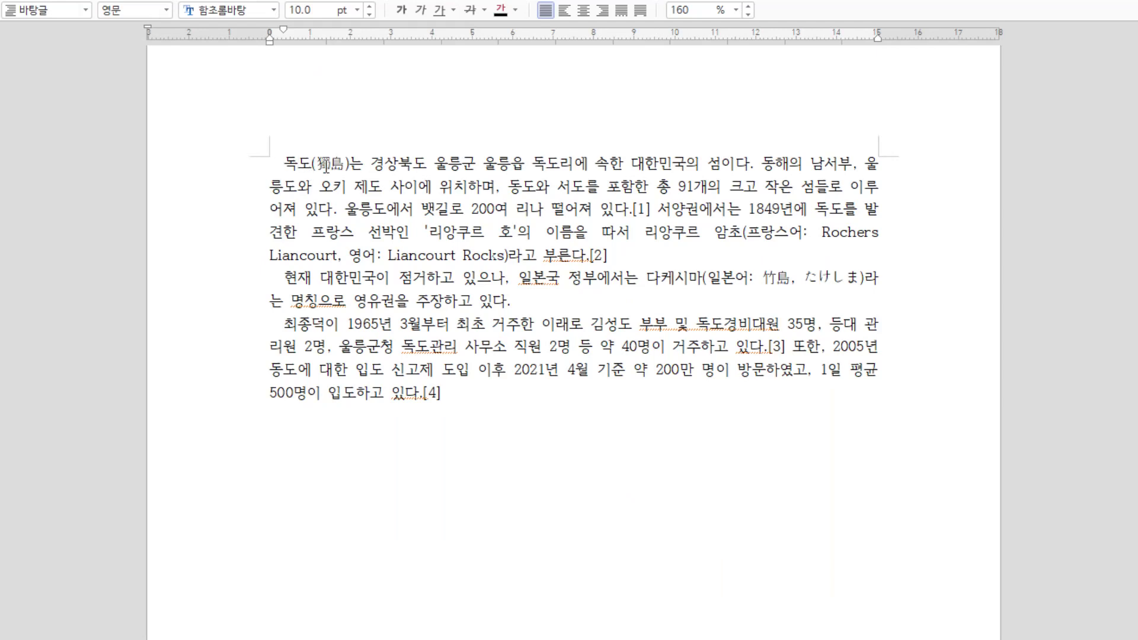
# Step: Reduce the first-line 들여쓰기 of all three paragraphs to 1 ch
pyautogui.moveTo(275, 163); pyautogui.dragTo(483, 406)
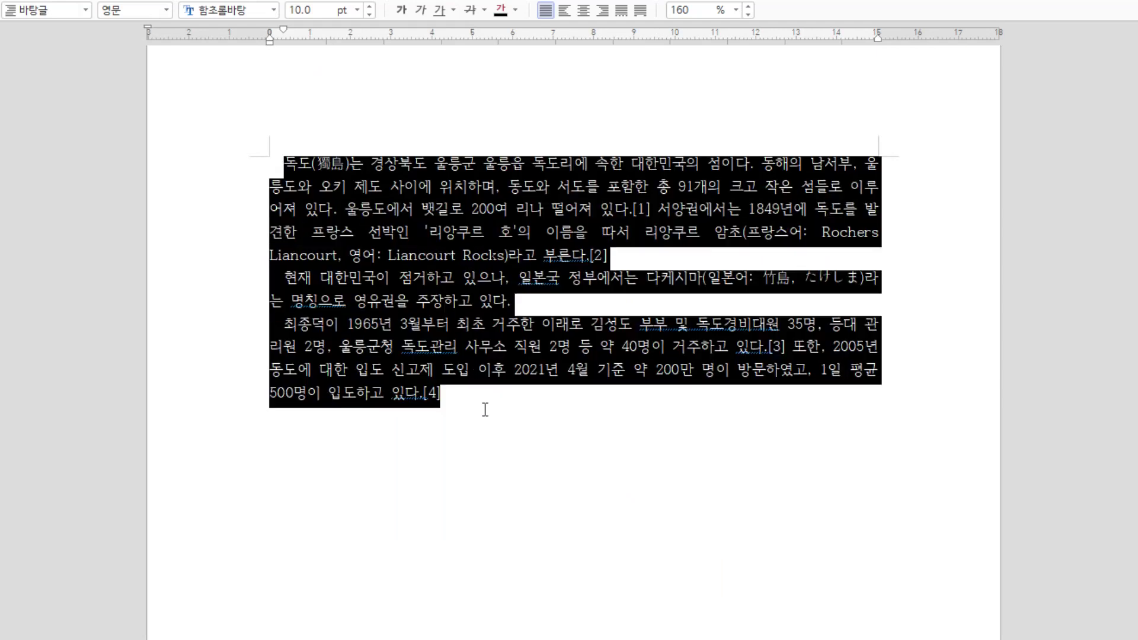
pyautogui.hotkey('alt', 't')
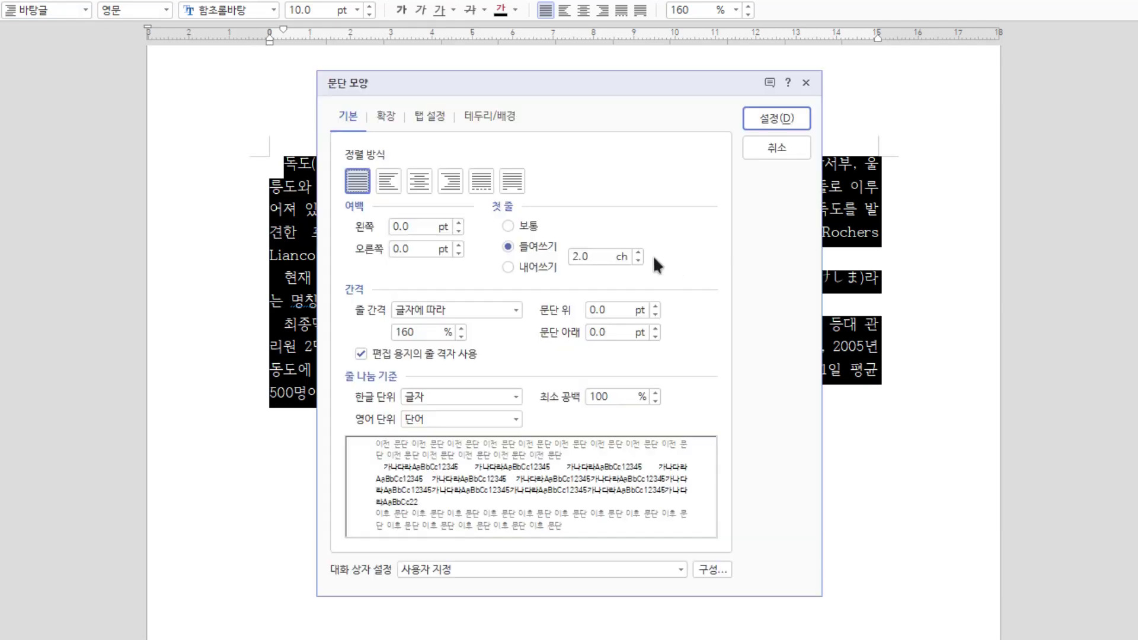
pyautogui.click(637, 260)
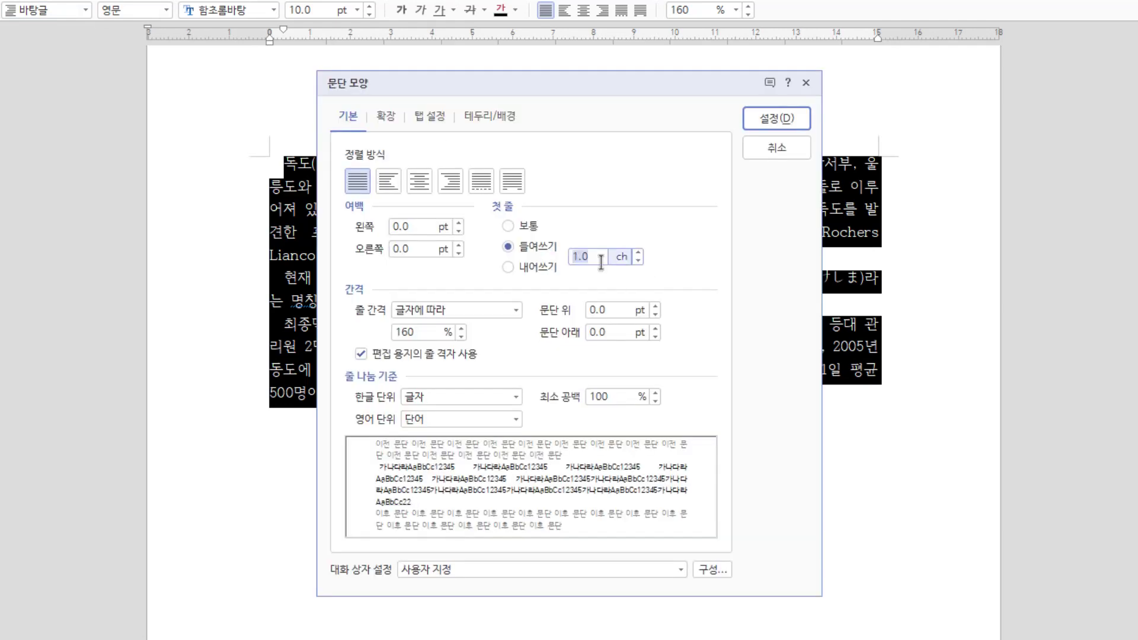
pyautogui.click(777, 118)
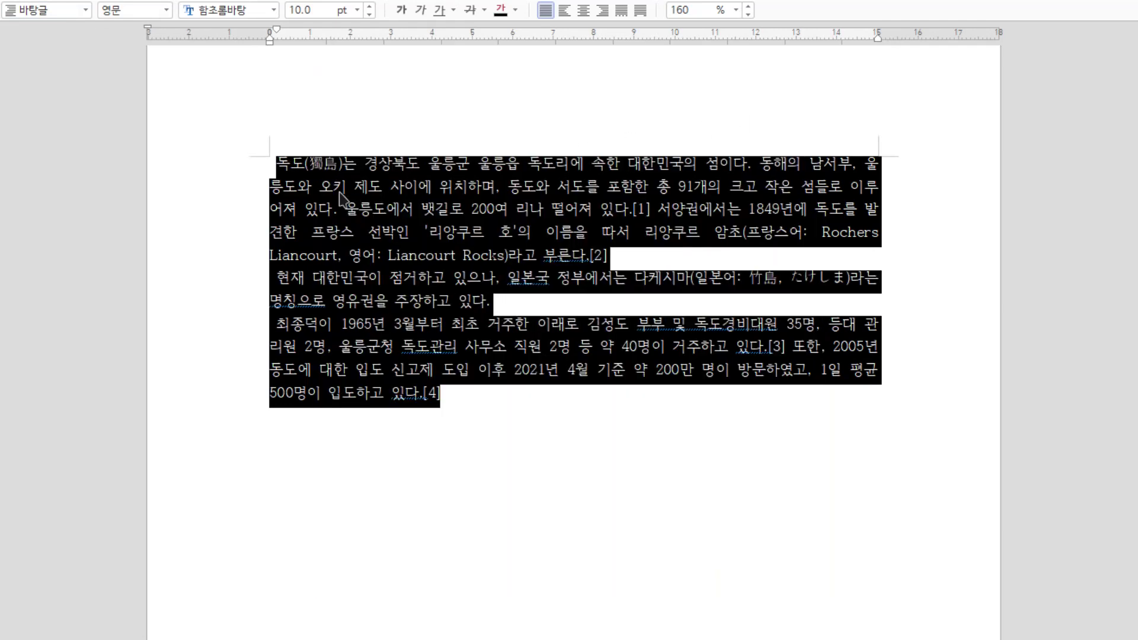
pyautogui.click(305, 166)
pyautogui.moveTo(279, 166); pyautogui.dragTo(306, 208)
pyautogui.click(305, 208)
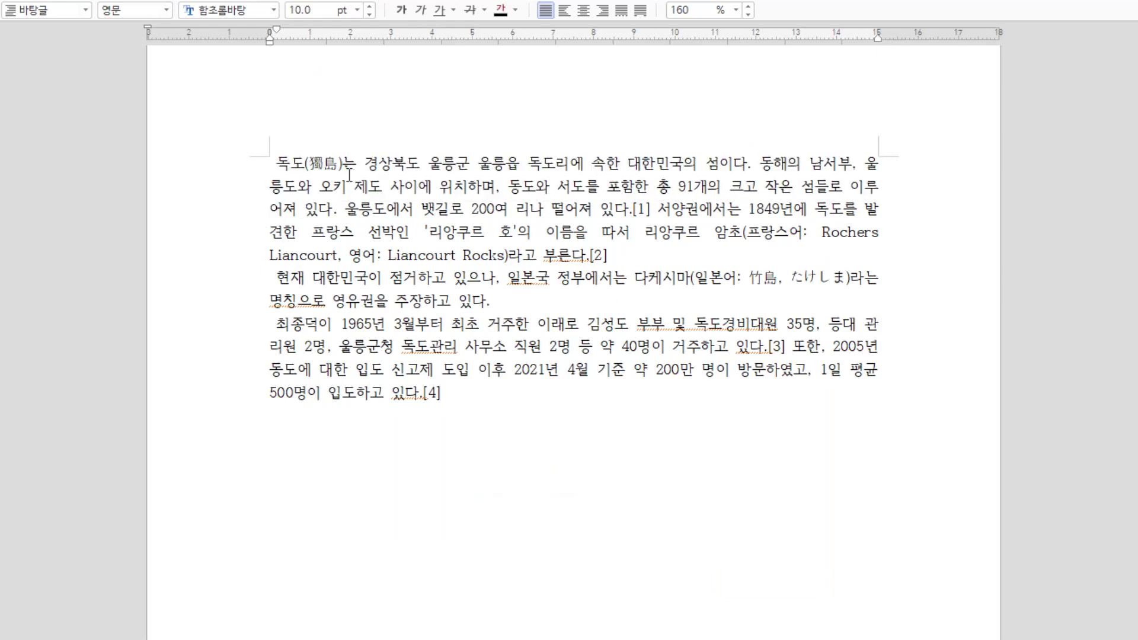
# Step: Set the first-line 들여쓰기 of all three paragraphs to 2, keeping 글자(ch) as the unit
pyautogui.moveTo(276, 163); pyautogui.dragTo(533, 399)
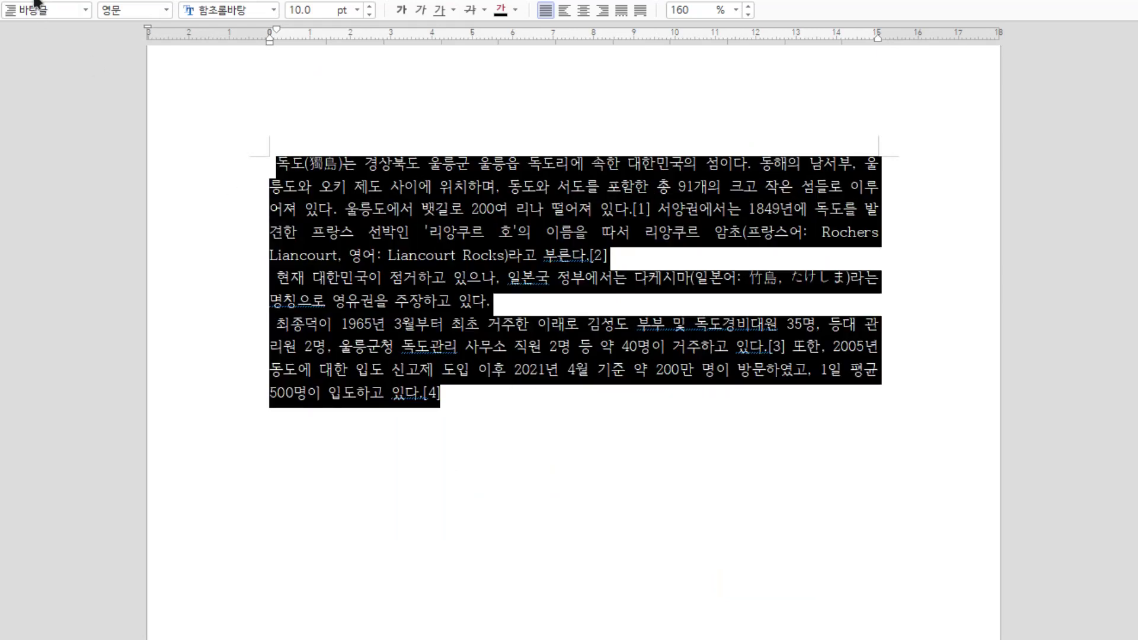
pyautogui.hotkey('alt', 't')
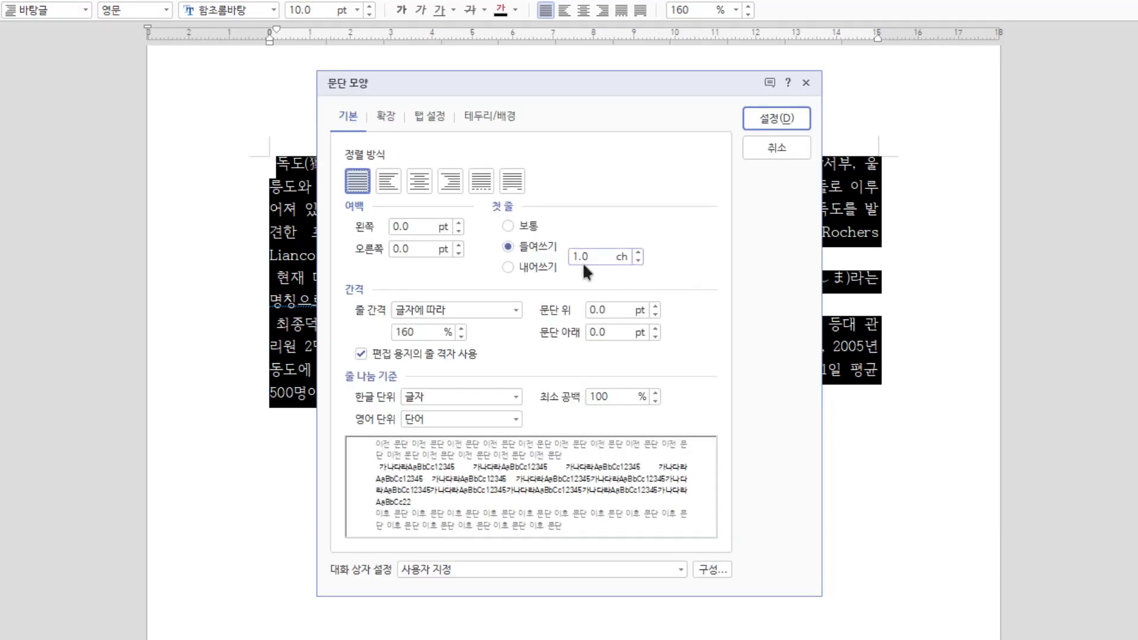
pyautogui.click(619, 258)
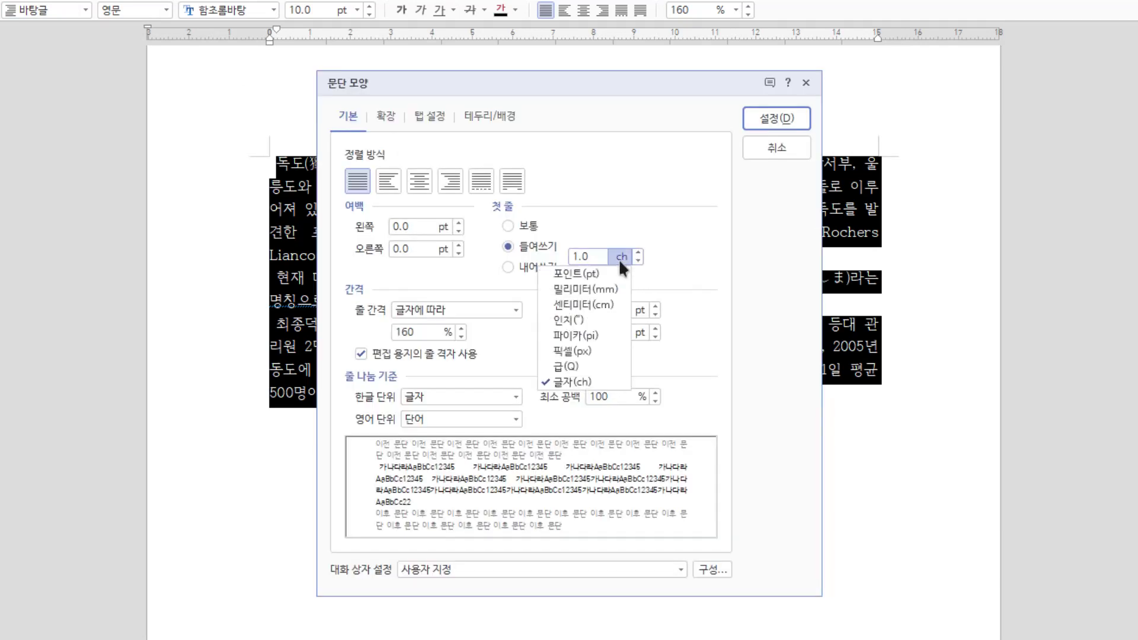
pyautogui.click(599, 380)
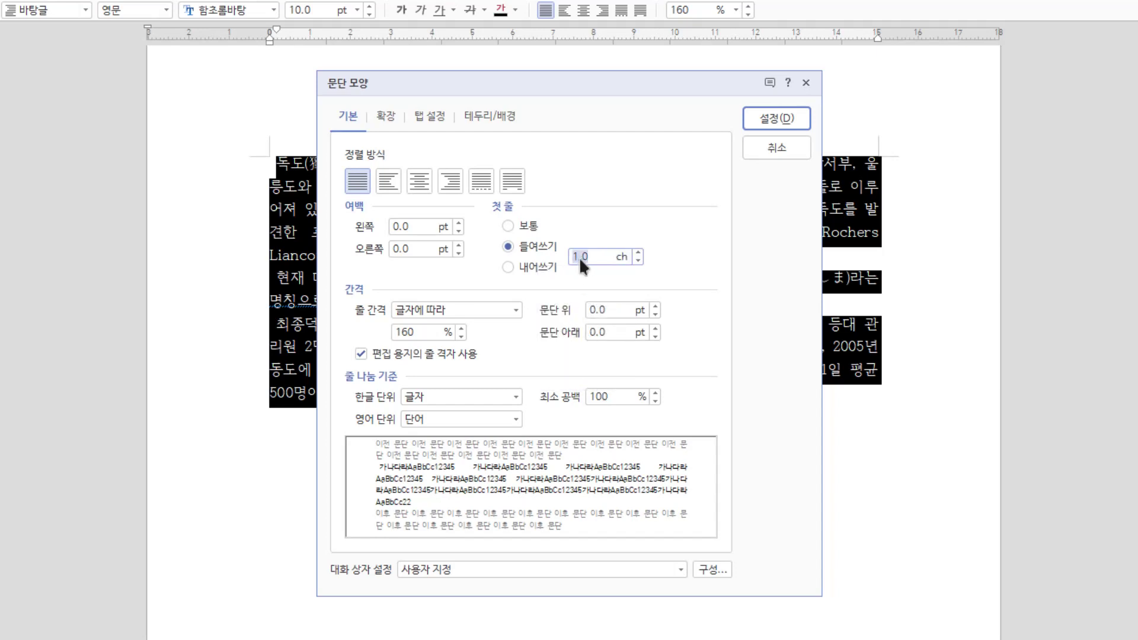
pyautogui.write('2')
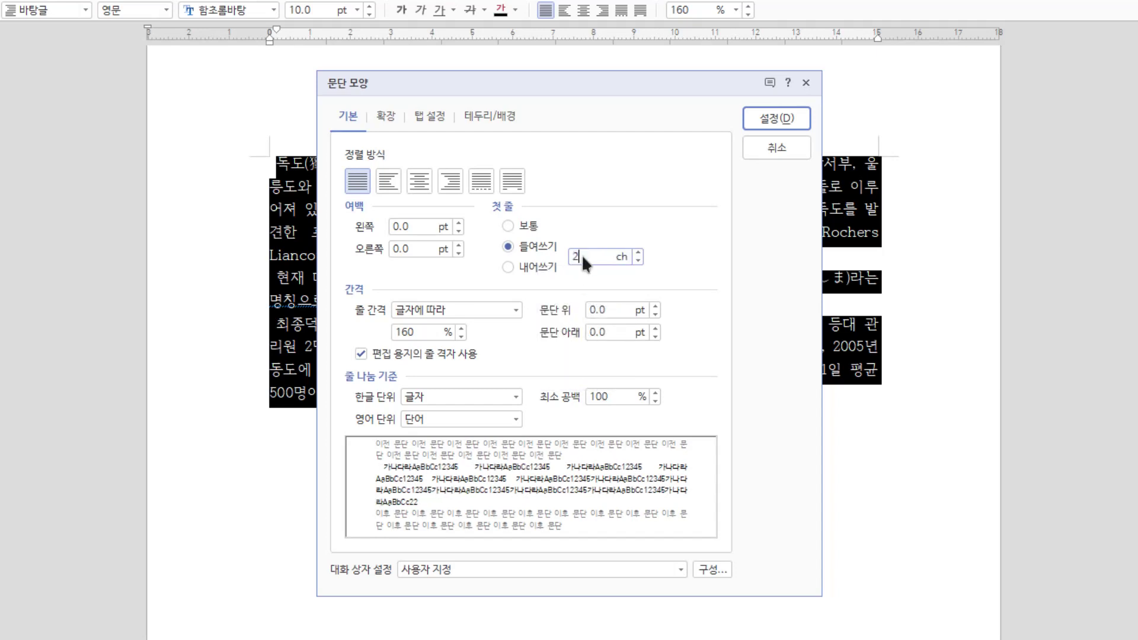
pyautogui.click(760, 121)
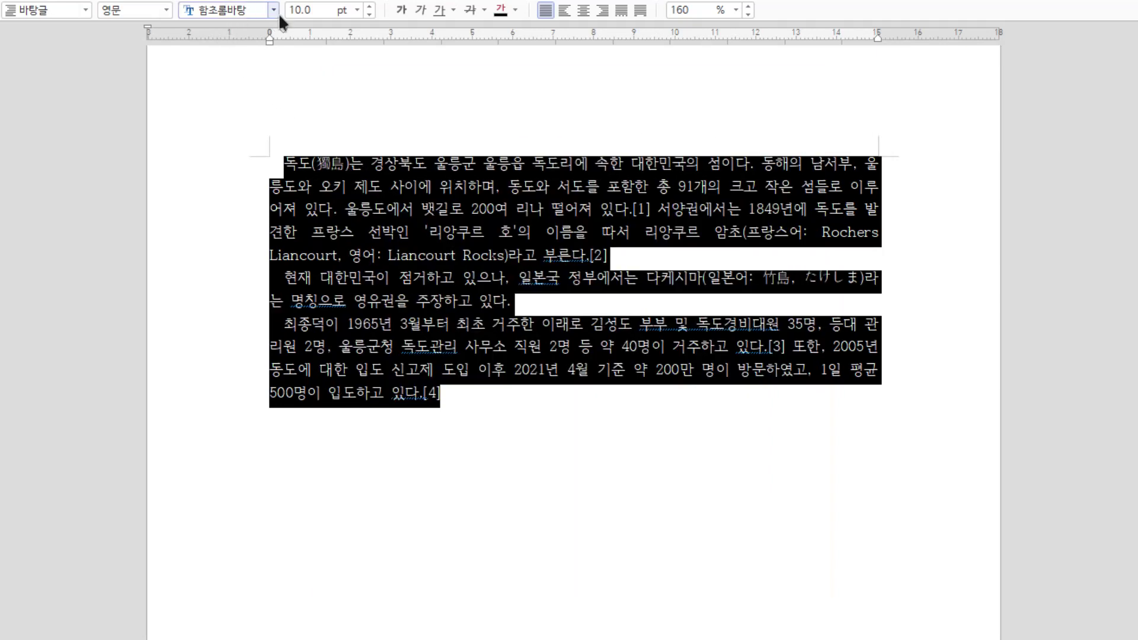
# Step: Enlarge the text of all three paragraphs to 16 pt
pyautogui.click(371, 6)
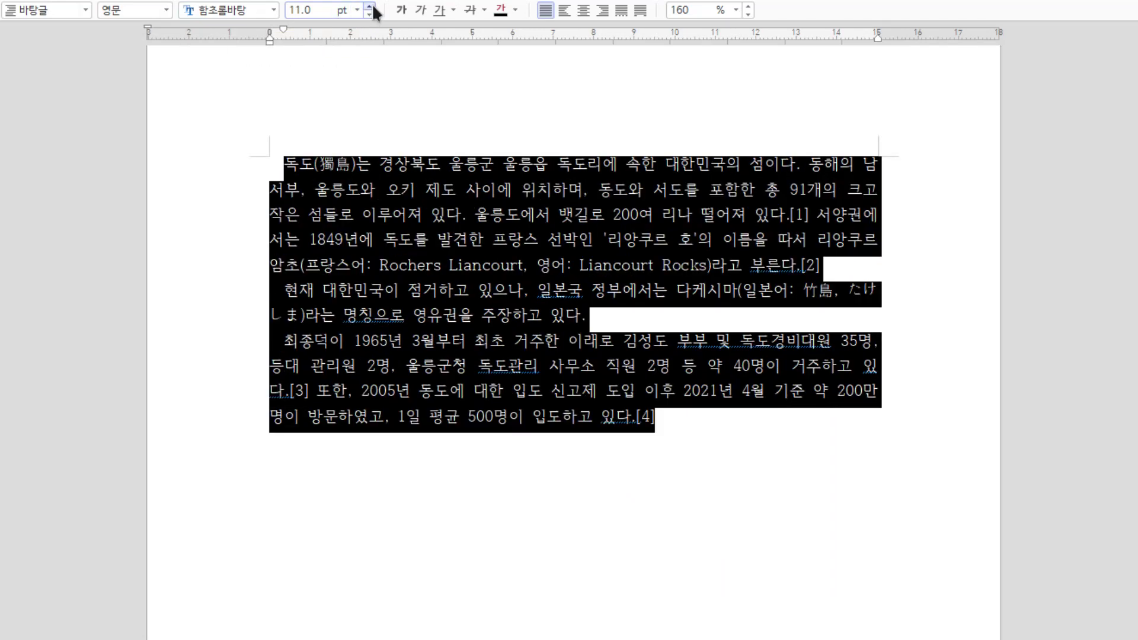
pyautogui.click(371, 6)
pyautogui.click(370, 6)
pyautogui.click(370, 6)
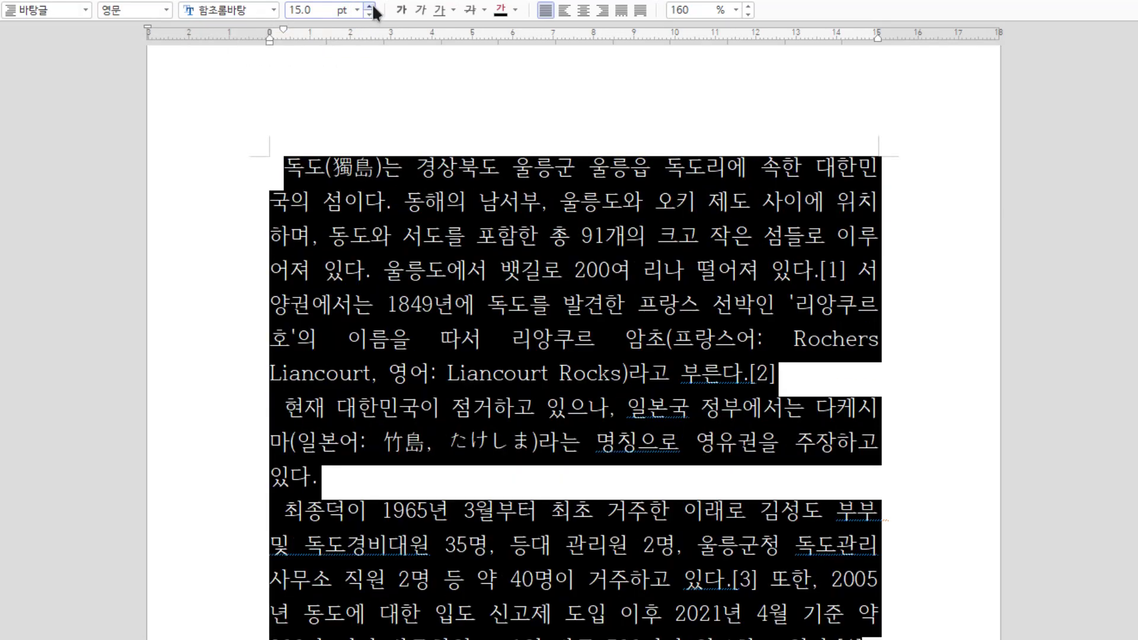
pyautogui.click(370, 6)
pyautogui.click(285, 155)
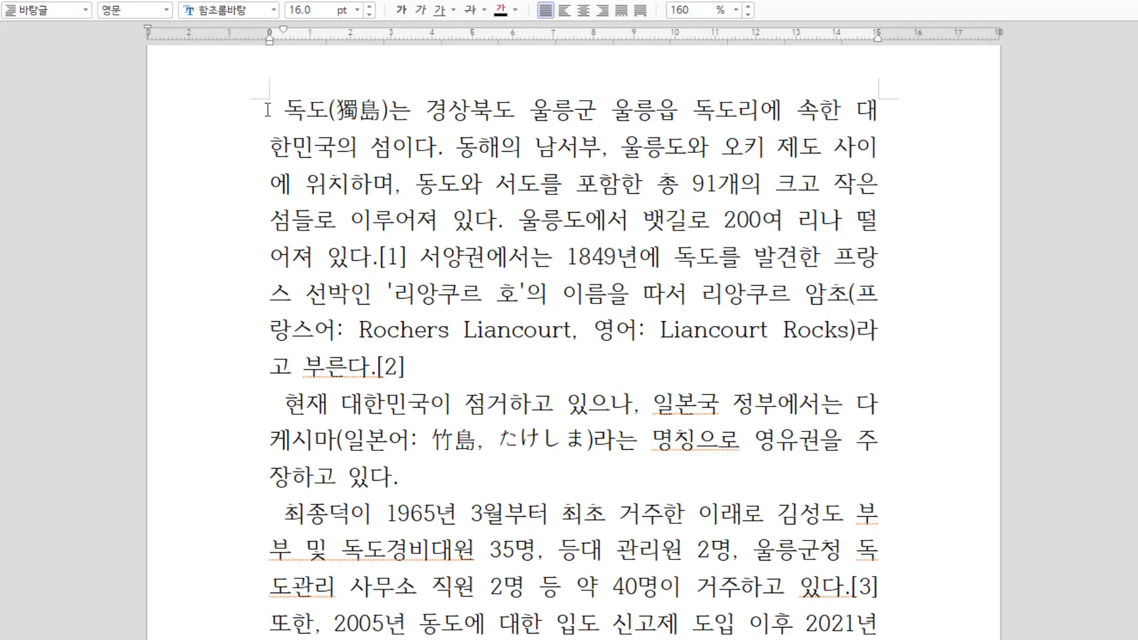
# Step: Select the entire text and try font sizes of 11 pt and 12 pt on it
pyautogui.moveTo(268, 108); pyautogui.dragTo(332, 165)
pyautogui.hotkey('ctrl', 'a')
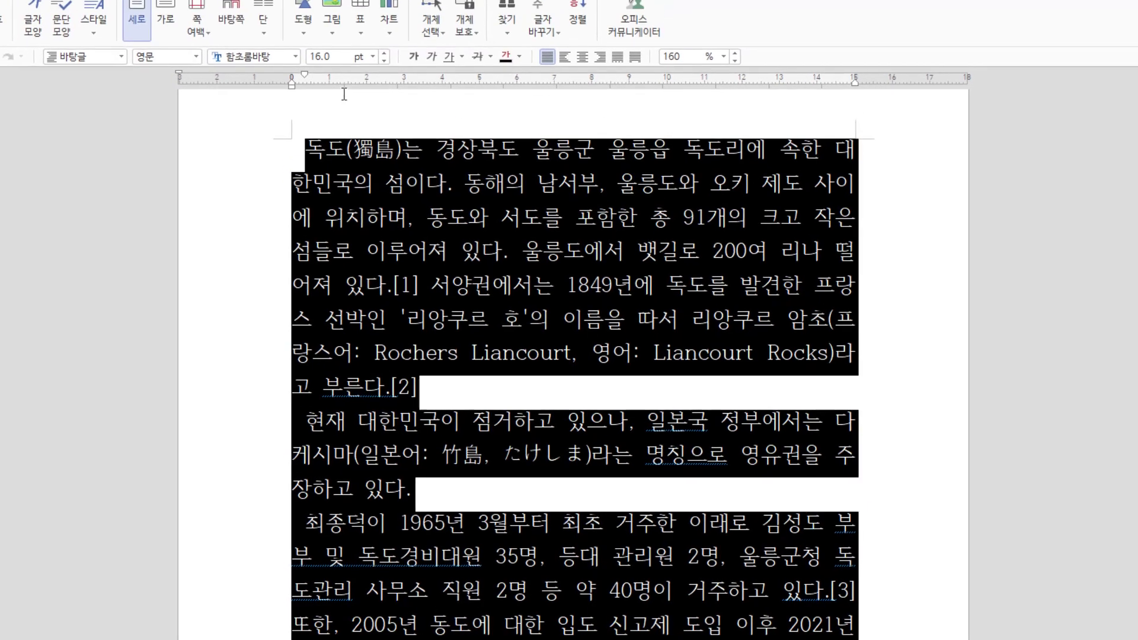
pyautogui.click(379, 73)
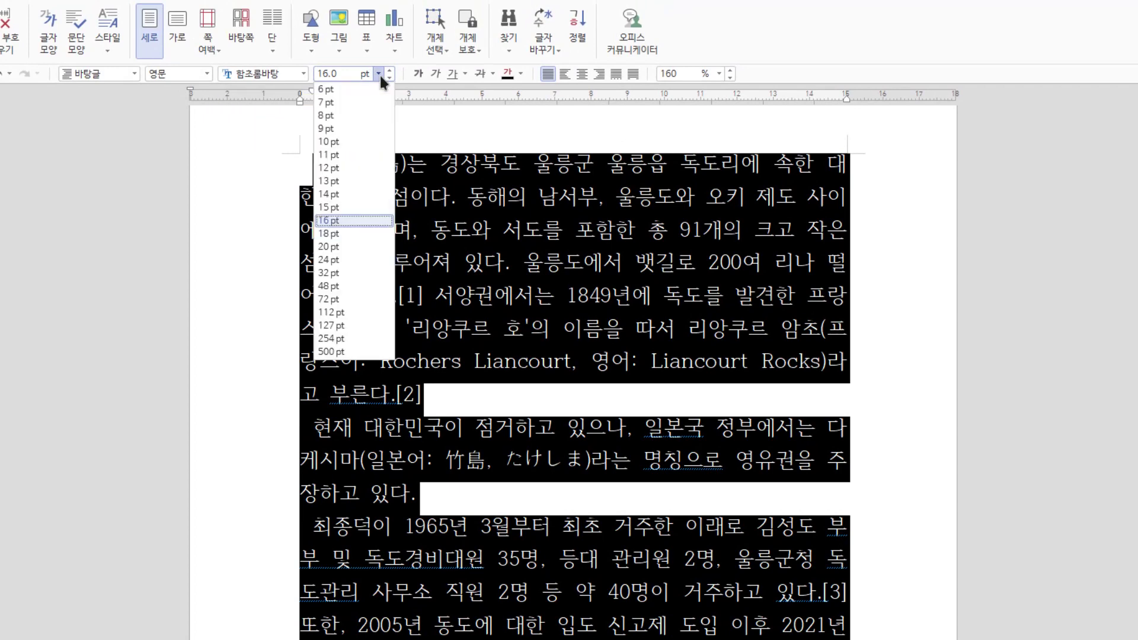
pyautogui.click(348, 154)
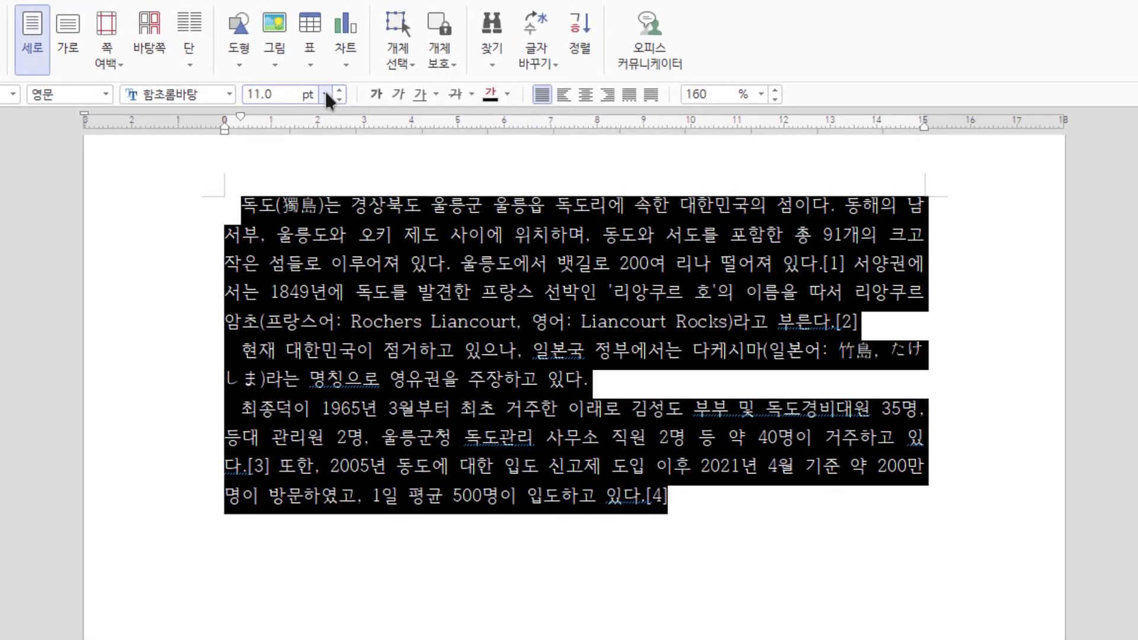
pyautogui.click(326, 95)
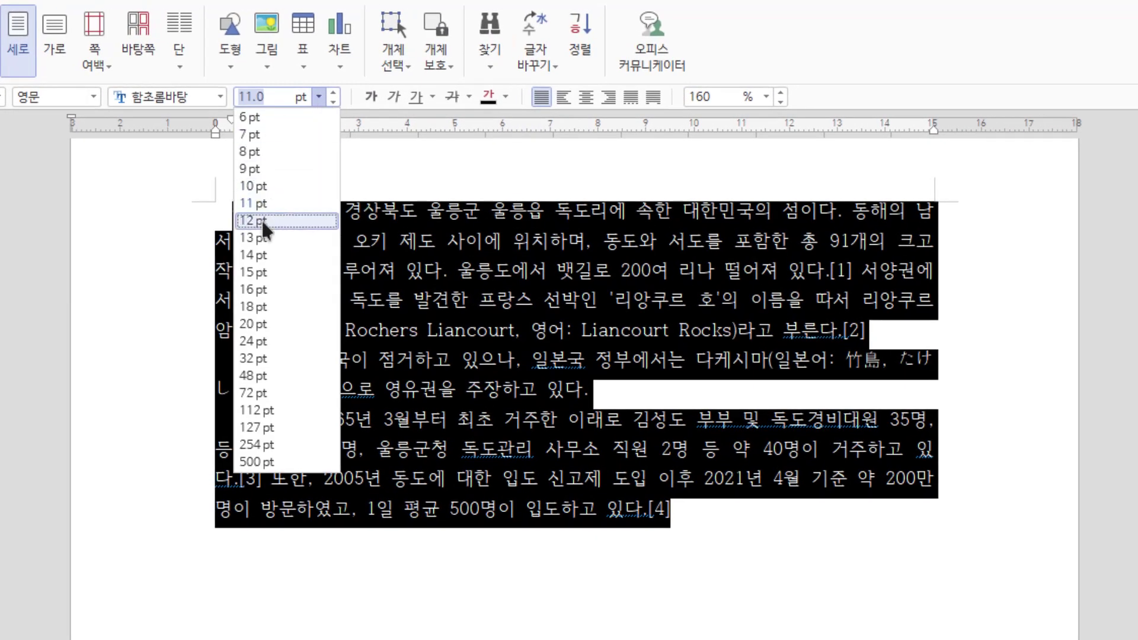
pyautogui.click(261, 219)
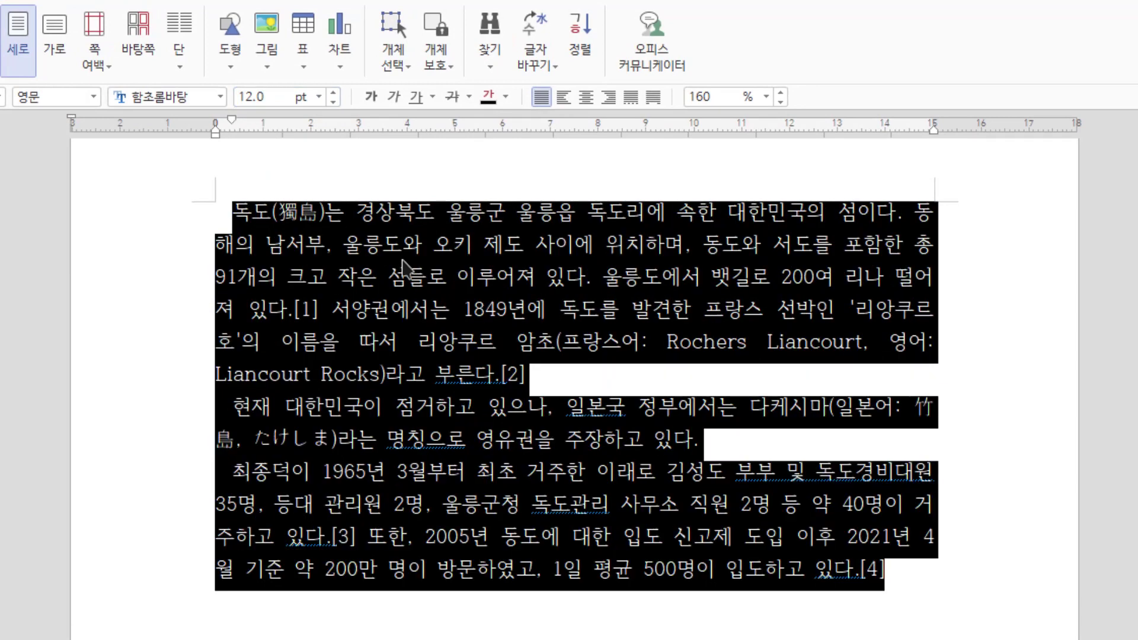
# Step: Compare the selected body text at font sizes of 10 pt, 11 pt and 12 pt
pyautogui.click(318, 97)
pyautogui.click(255, 185)
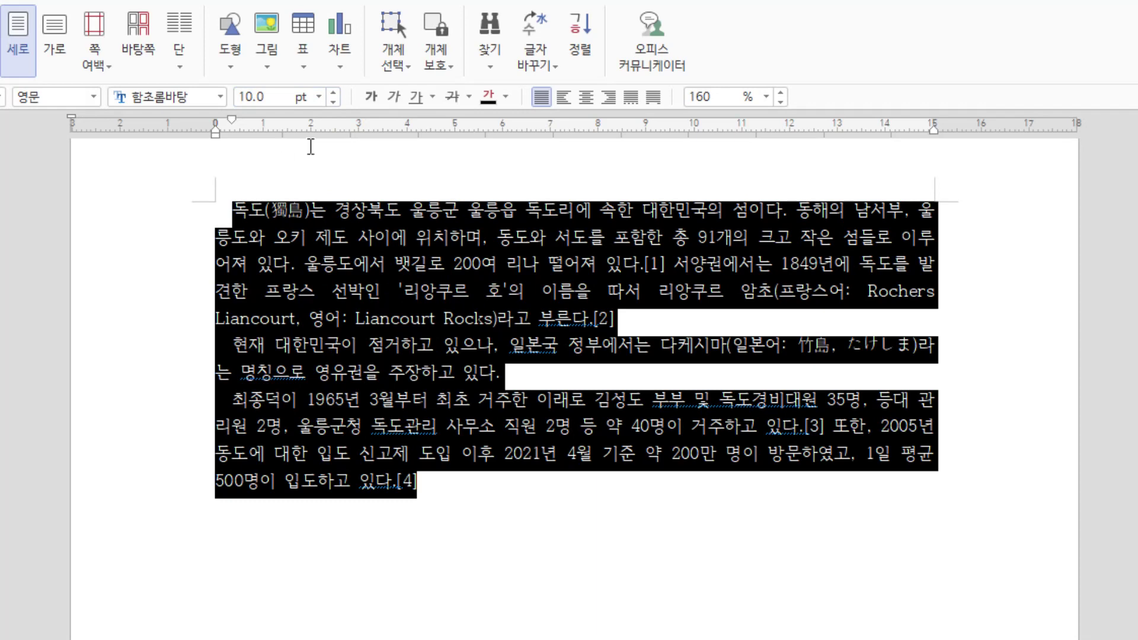
pyautogui.click(318, 96)
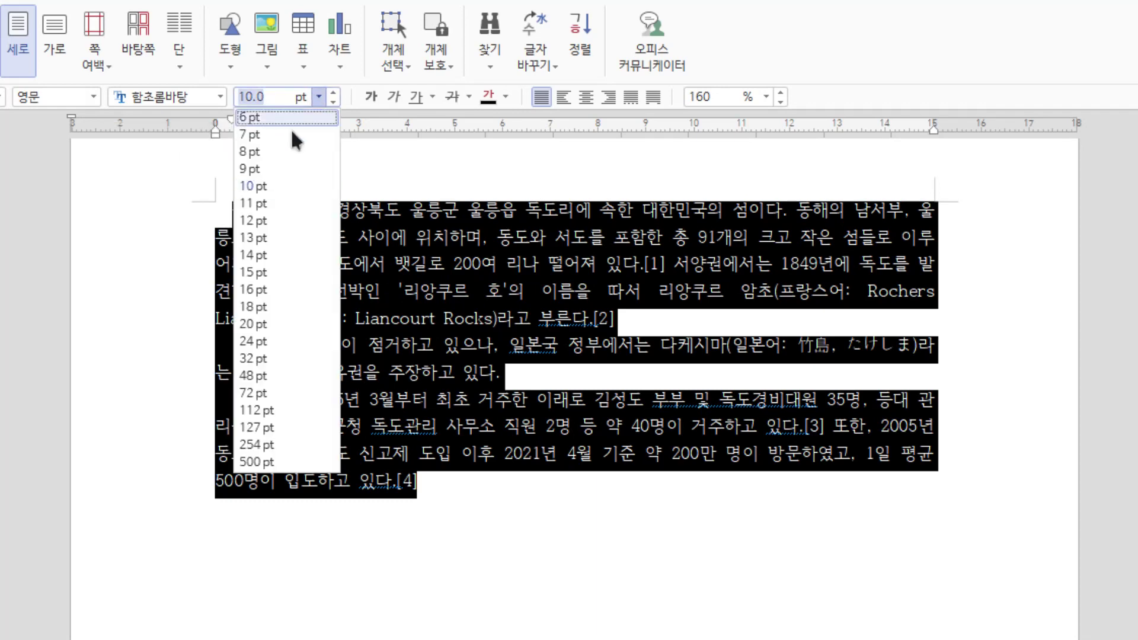
pyautogui.click(278, 205)
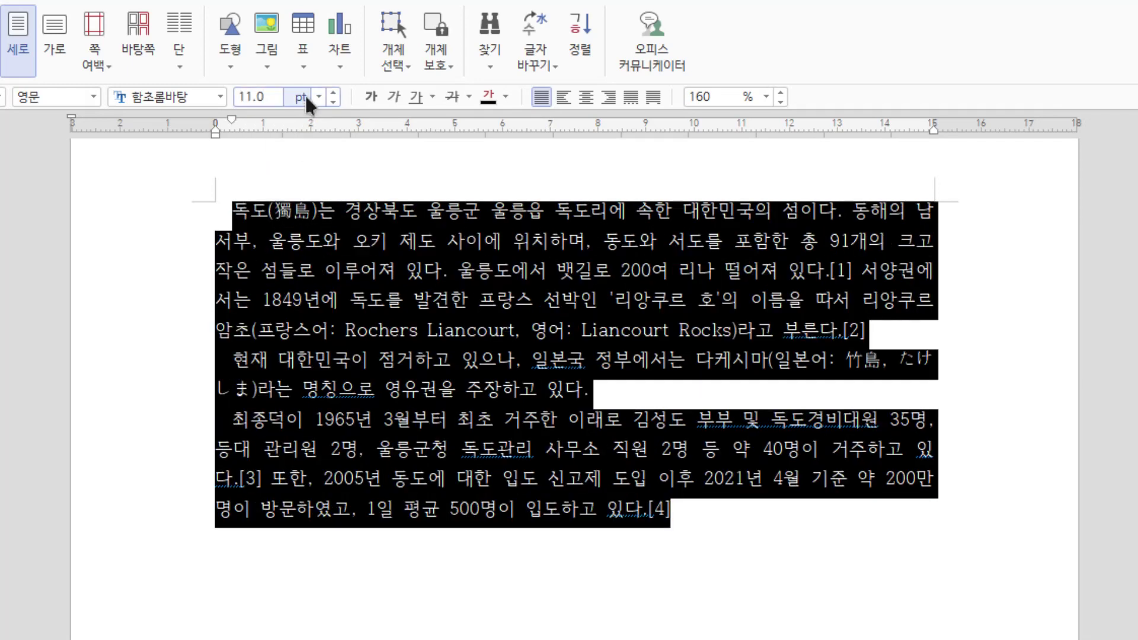
pyautogui.click(318, 97)
pyautogui.click(283, 215)
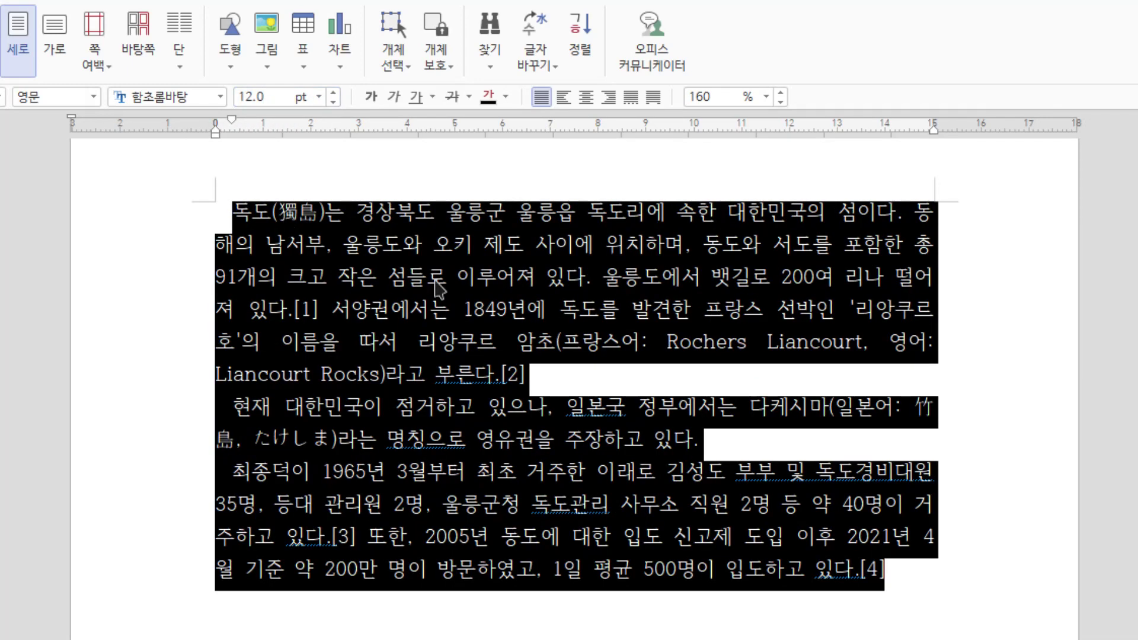
# Step: Reselect all three paragraphs and set their font size to 11 pt
pyautogui.click(251, 215)
pyautogui.moveTo(238, 217); pyautogui.dragTo(687, 544)
pyautogui.click(358, 278)
pyautogui.click(234, 212)
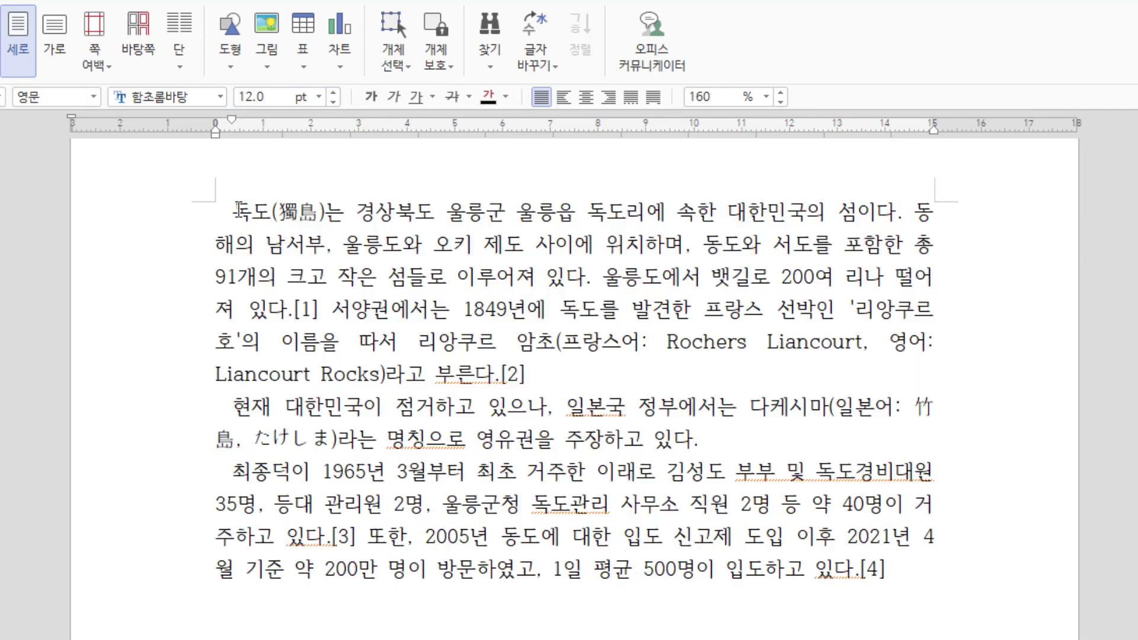
pyautogui.moveTo(234, 212); pyautogui.dragTo(1042, 611)
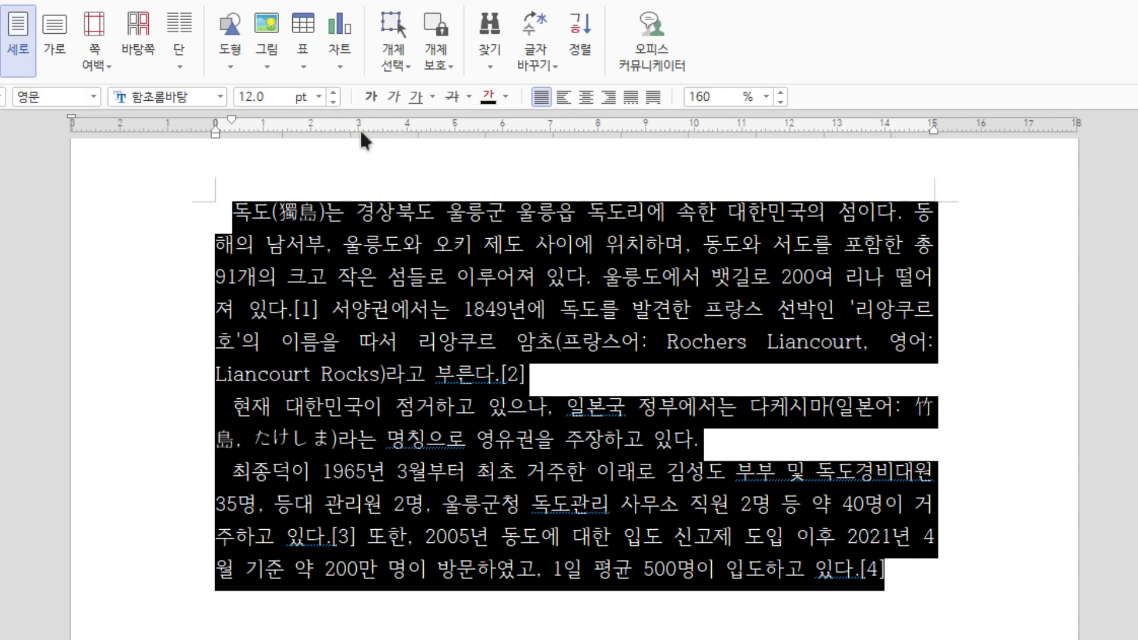
pyautogui.click(318, 97)
pyautogui.click(264, 203)
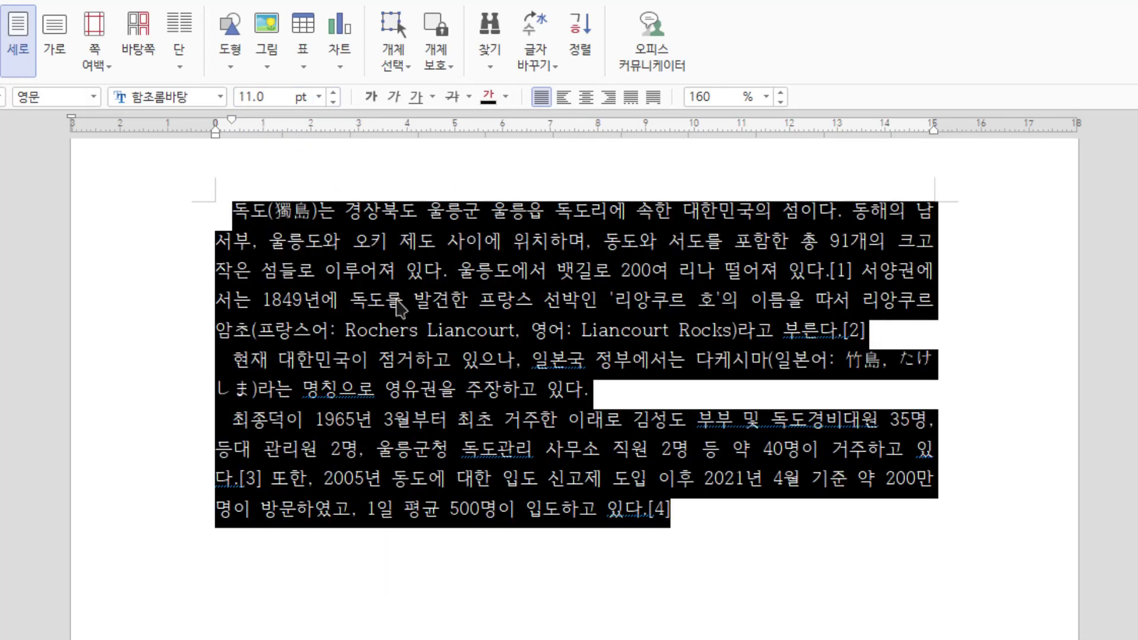
pyautogui.click(398, 301)
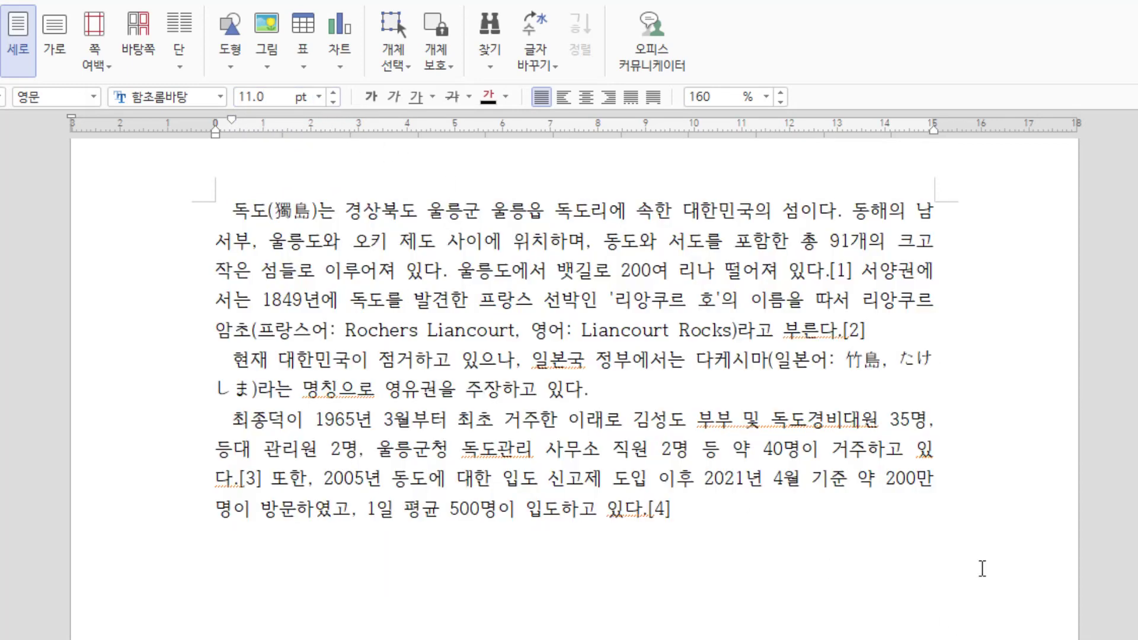
# Step: Select all three paragraphs and try line spacings of 180% and 200%
pyautogui.moveTo(235, 208); pyautogui.dragTo(655, 503)
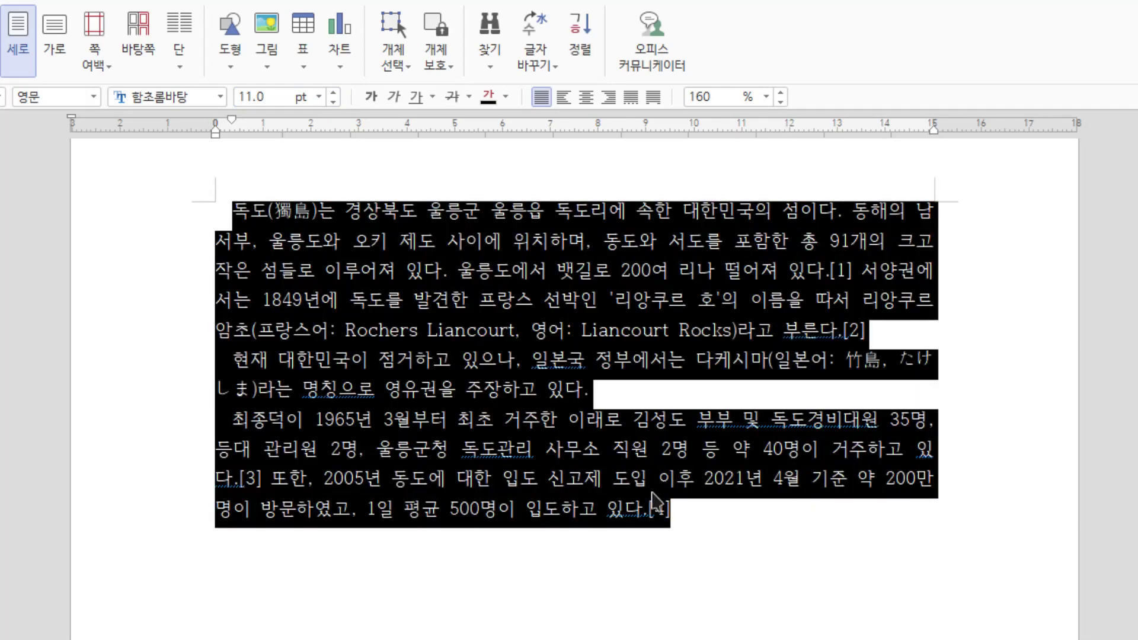
pyautogui.click(766, 97)
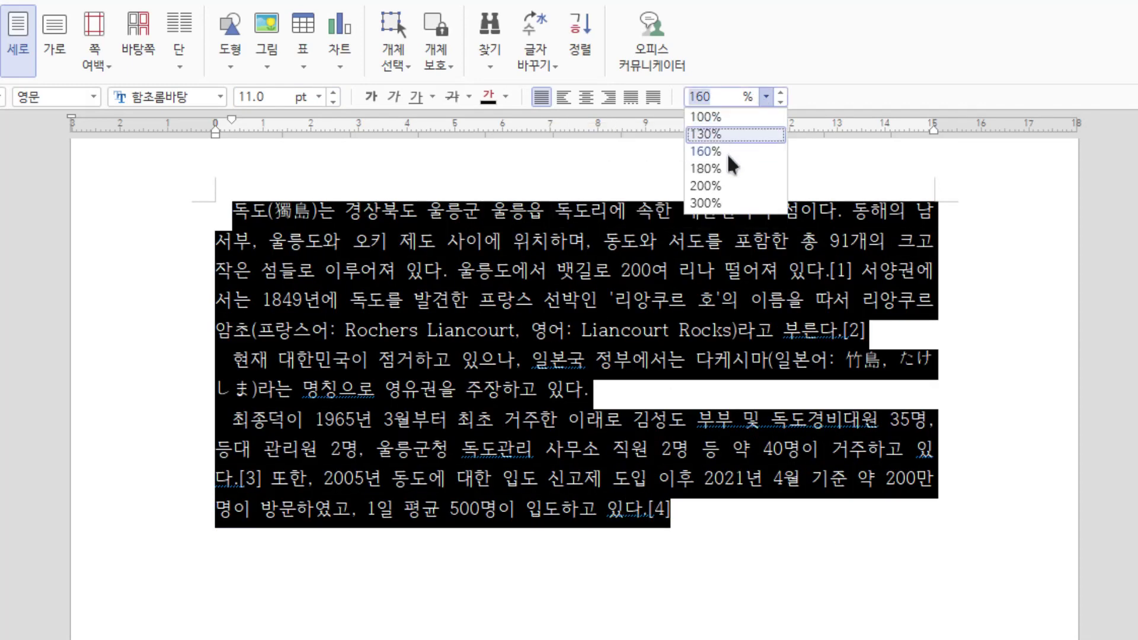
pyautogui.click(724, 167)
pyautogui.click(766, 97)
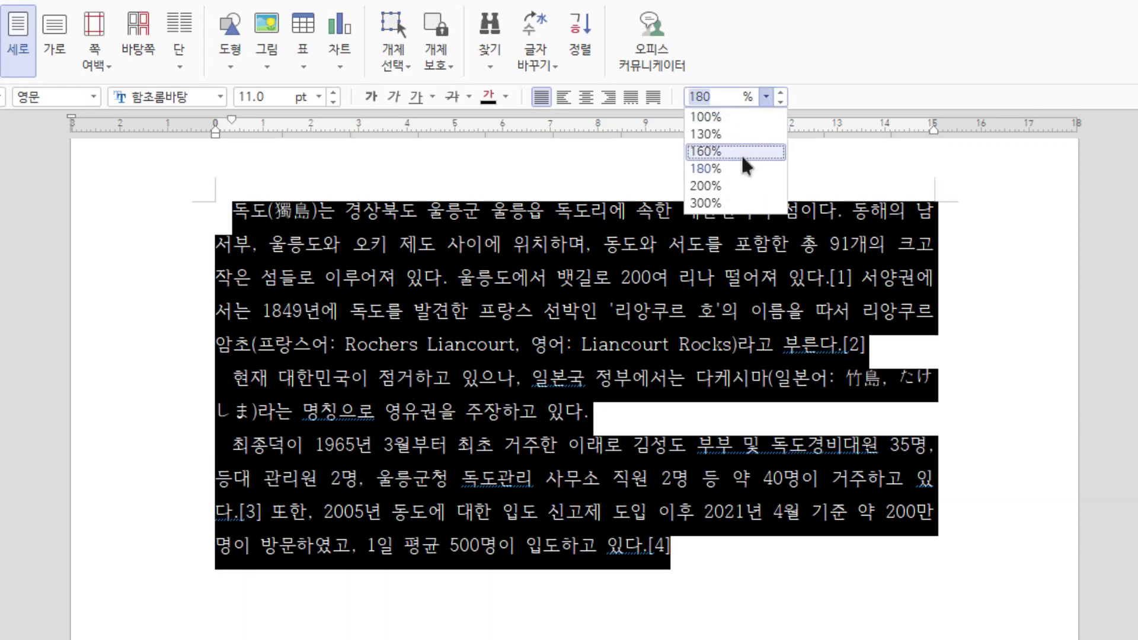
pyautogui.click(738, 180)
pyautogui.click(697, 425)
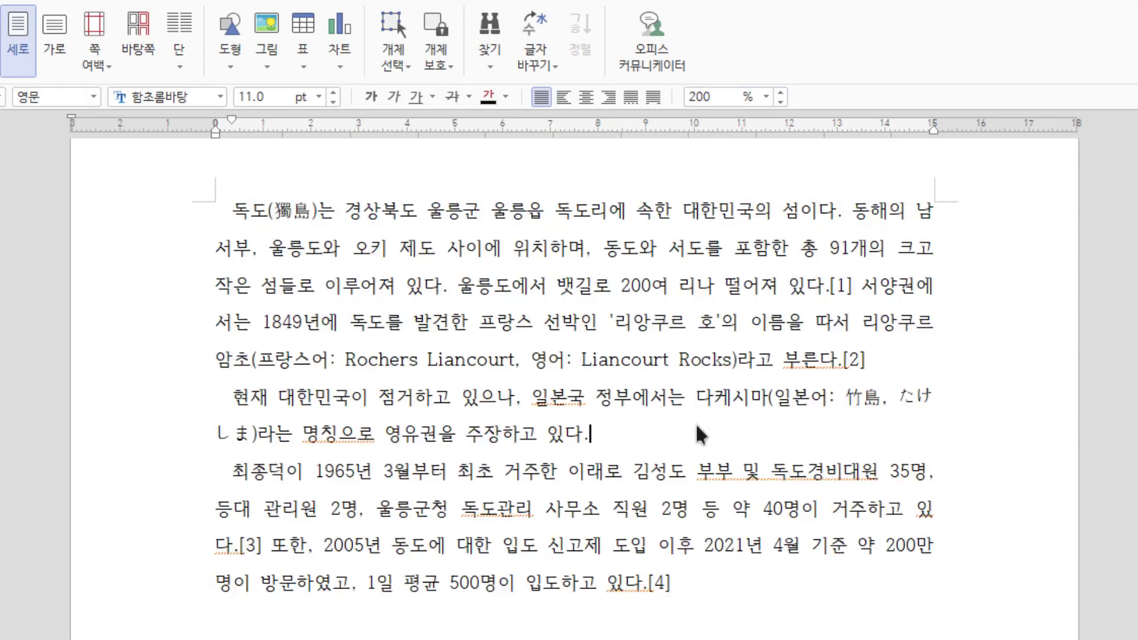
# Step: Reduce the line spacing of all three paragraphs to 180%
pyautogui.moveTo(919, 576); pyautogui.dragTo(936, 614)
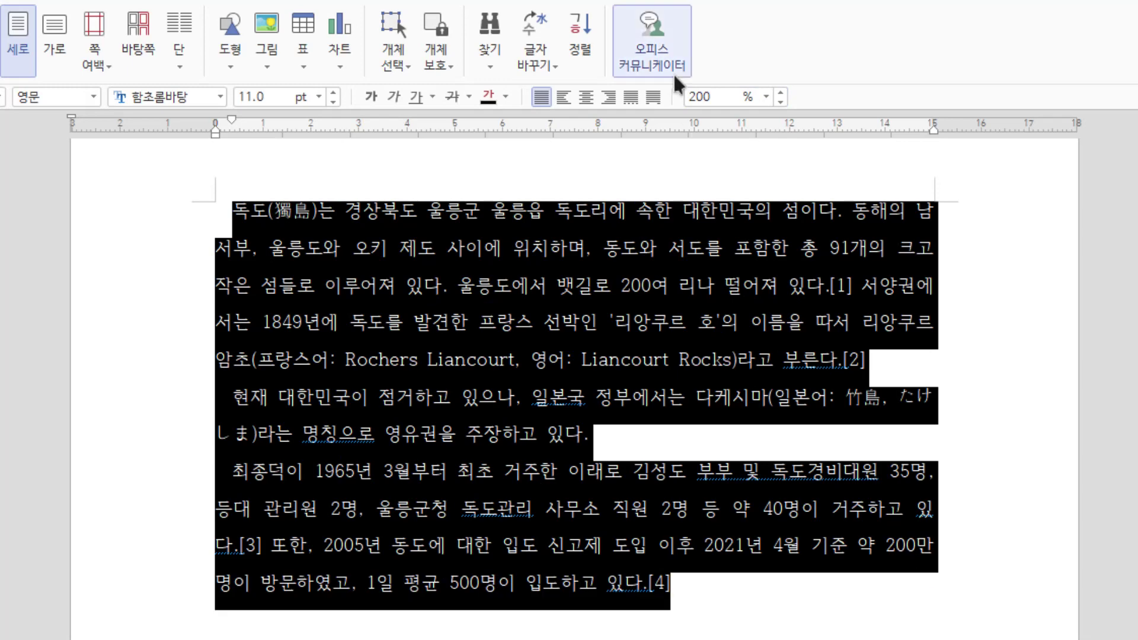
pyautogui.click(766, 96)
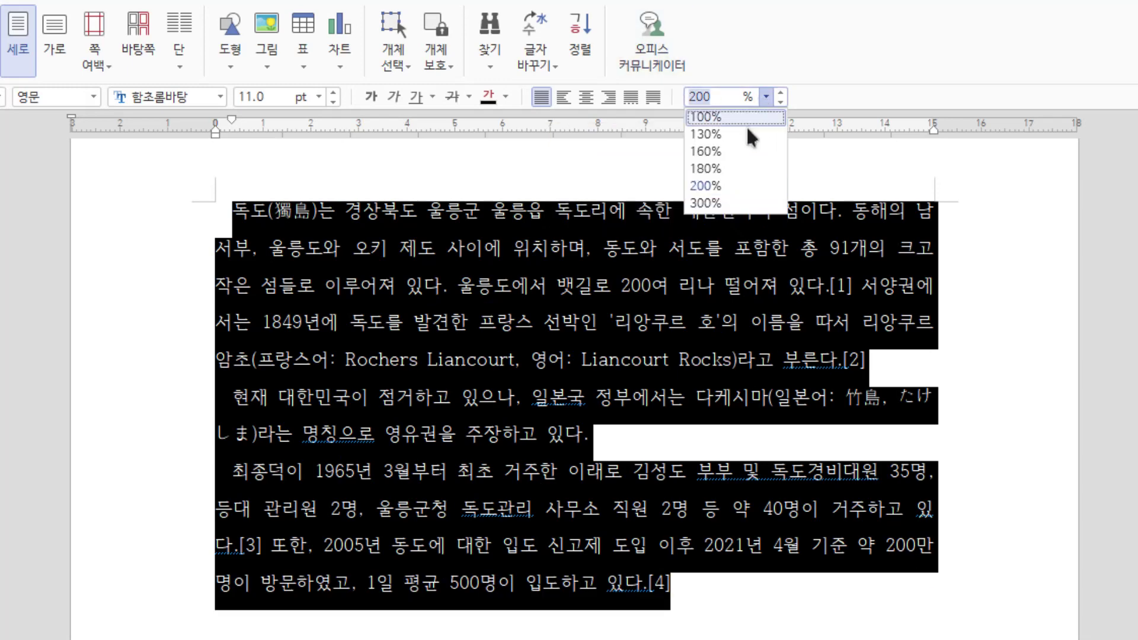
pyautogui.click(742, 168)
pyautogui.click(561, 275)
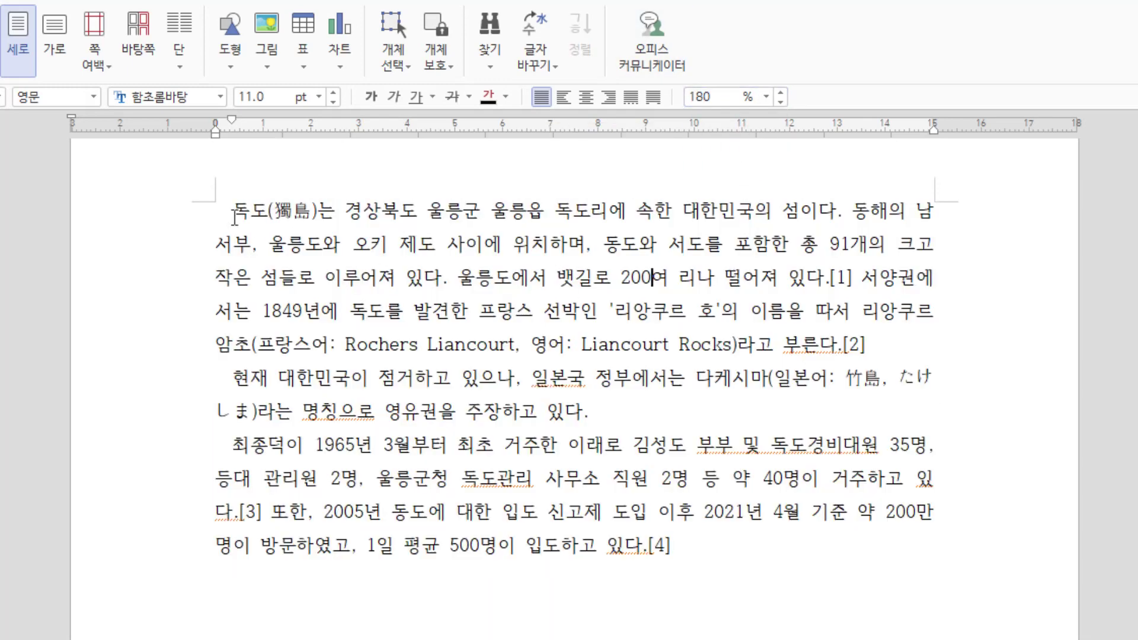
# Step: Select the three paragraphs again and widen their line spacing to 200%
pyautogui.moveTo(225, 213); pyautogui.dragTo(803, 568)
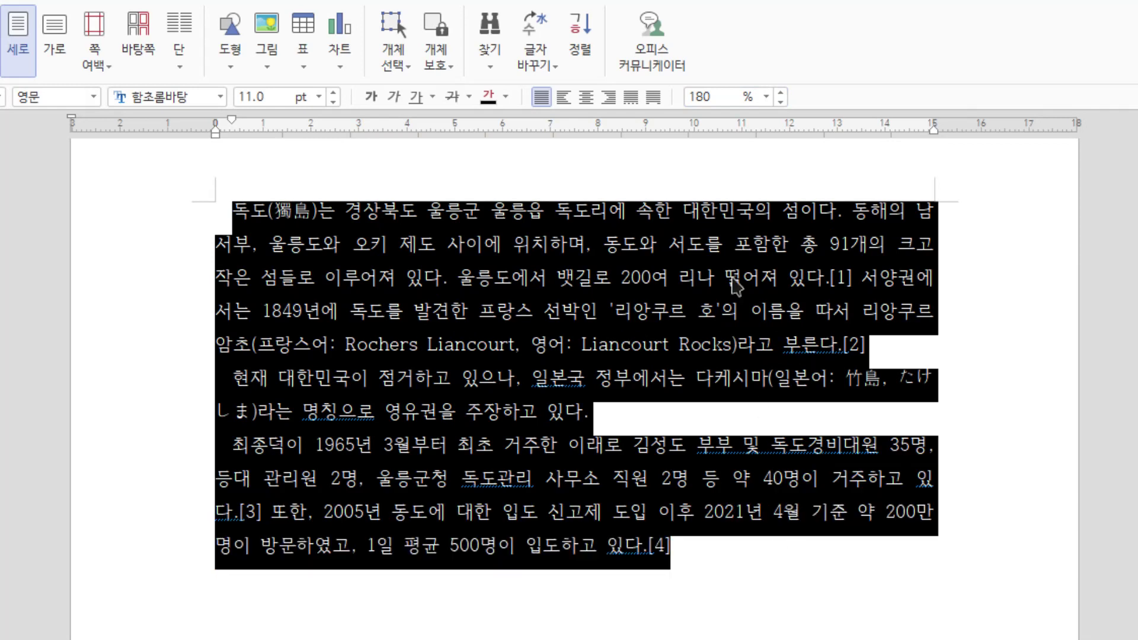
pyautogui.click(766, 96)
pyautogui.click(733, 187)
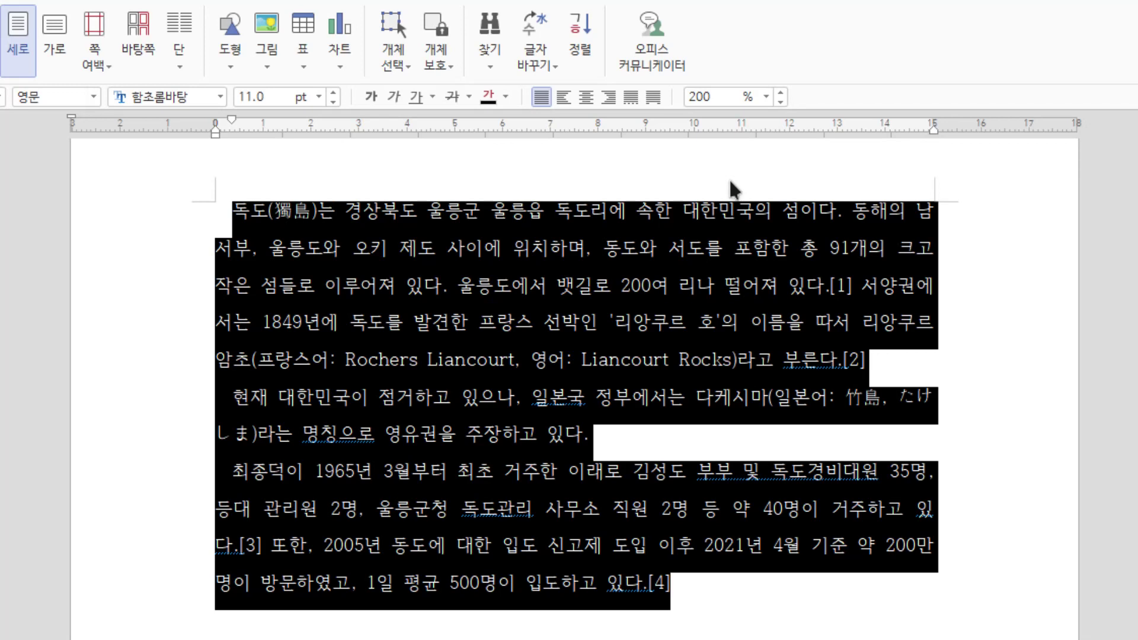
# Step: Try tighter line spacings of 160%, 130% and 100% on the selected paragraphs
pyautogui.click(765, 101)
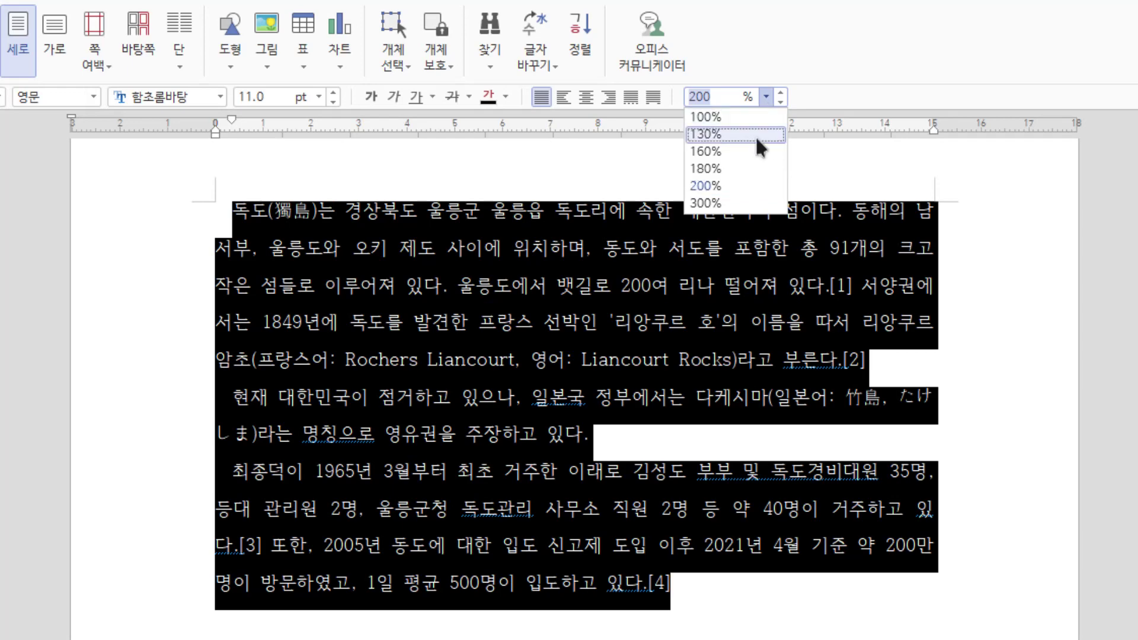
pyautogui.click(745, 152)
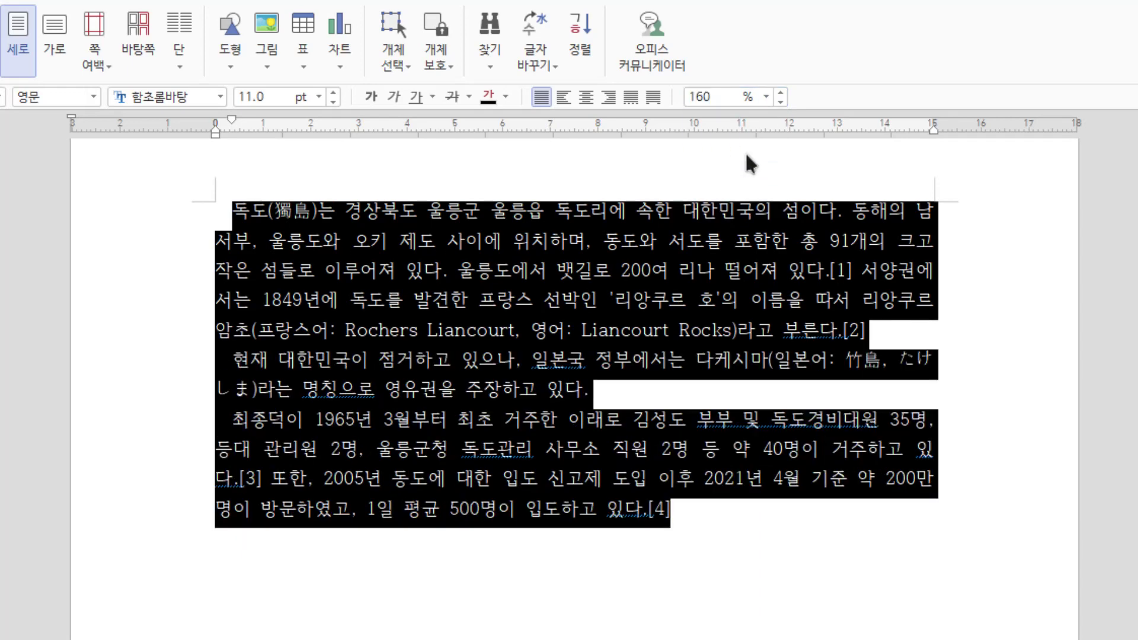
pyautogui.click(764, 96)
pyautogui.click(747, 134)
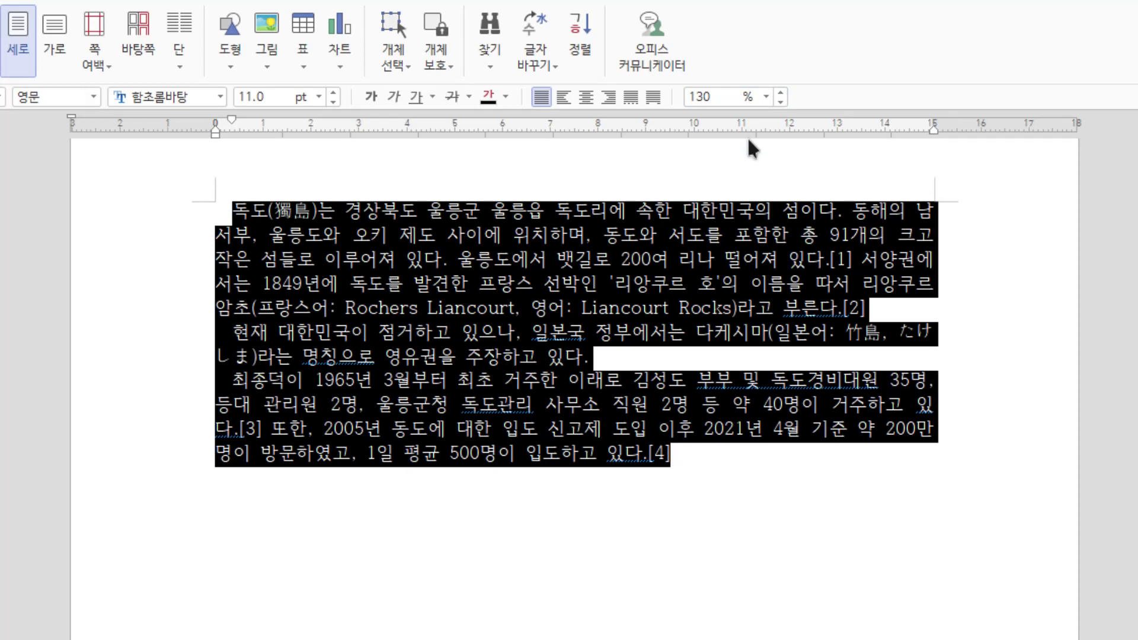
pyautogui.click(765, 97)
pyautogui.click(751, 128)
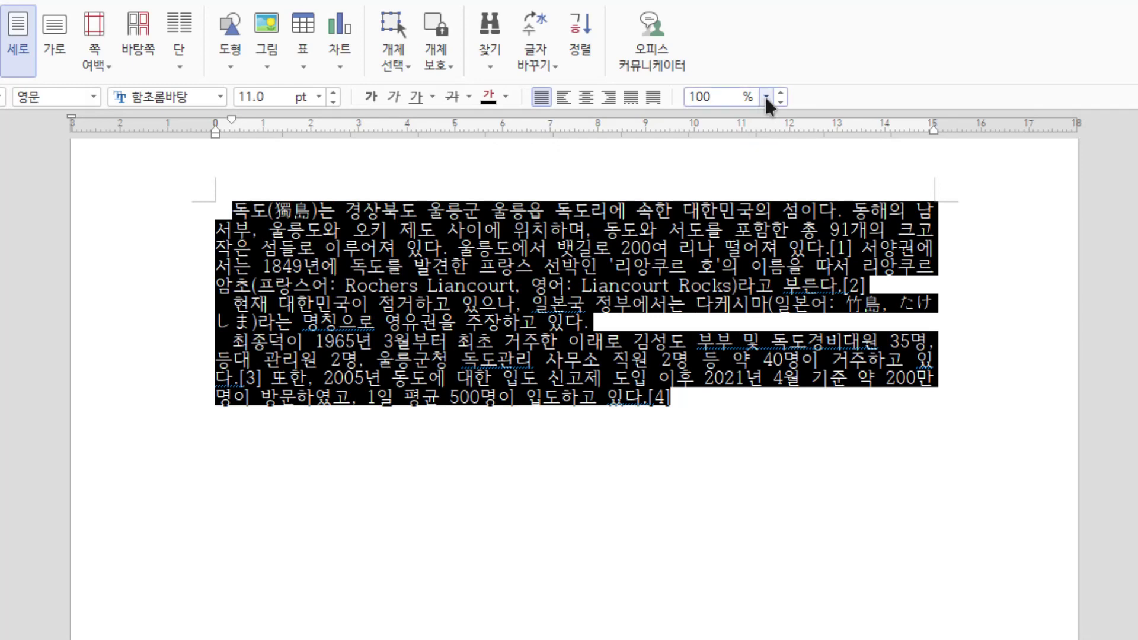
# Step: Compare line spacings of 180% and 200% on the selected paragraphs
pyautogui.click(766, 96)
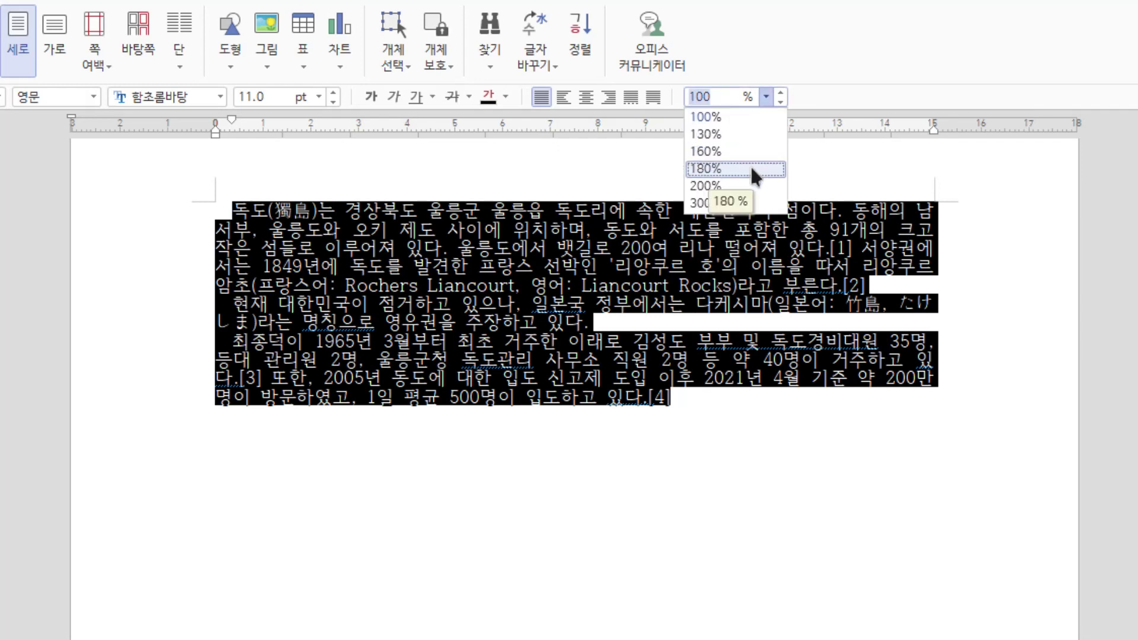
pyautogui.click(750, 169)
pyautogui.click(766, 98)
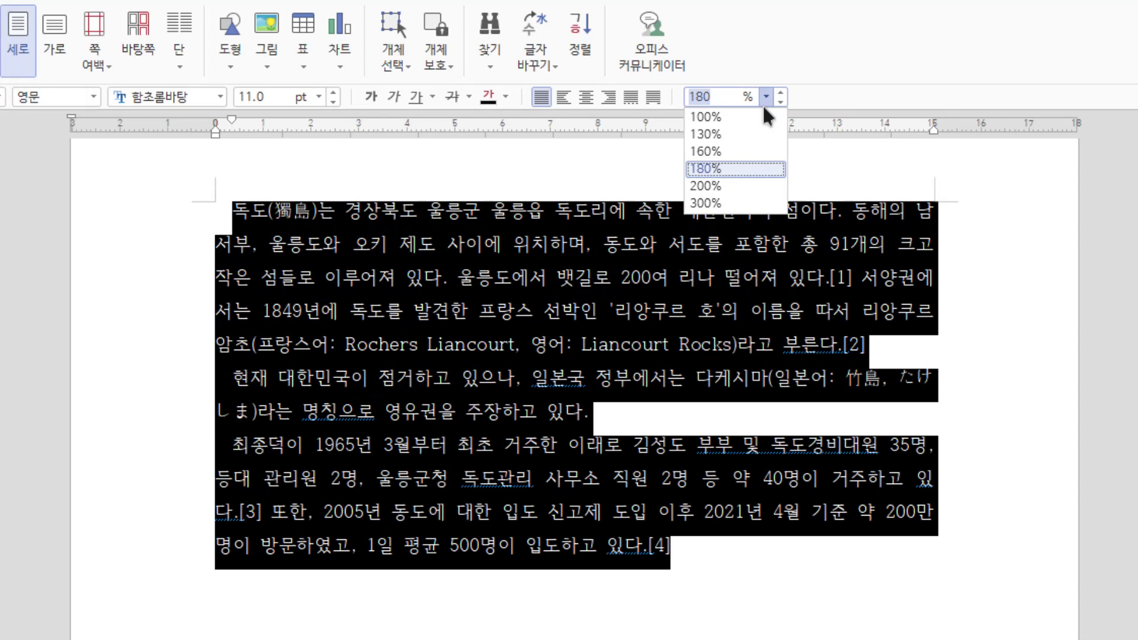
pyautogui.click(735, 186)
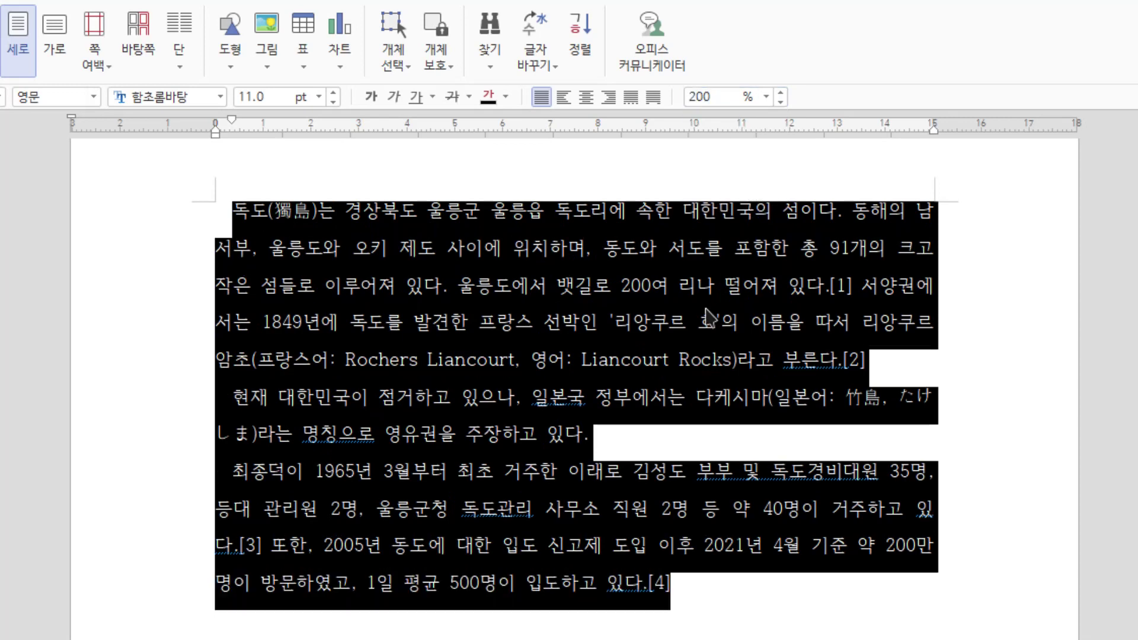
# Step: Set the line spacing of all three paragraphs to 180% and switch to Korean input at the end of the text
pyautogui.click(765, 97)
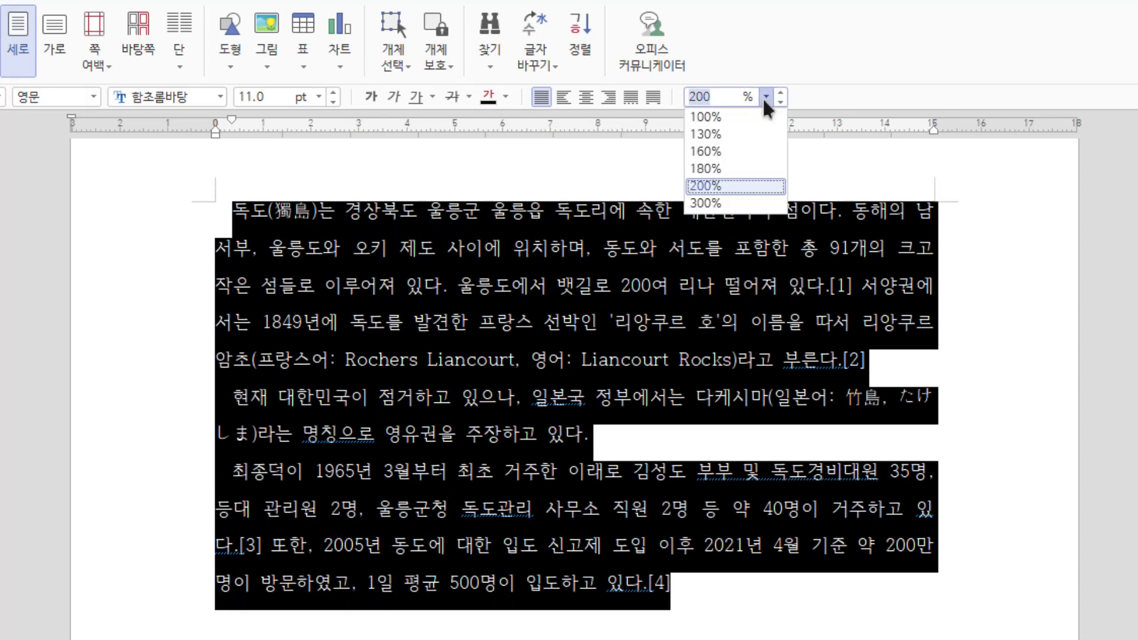
pyautogui.click(731, 168)
pyautogui.click(660, 398)
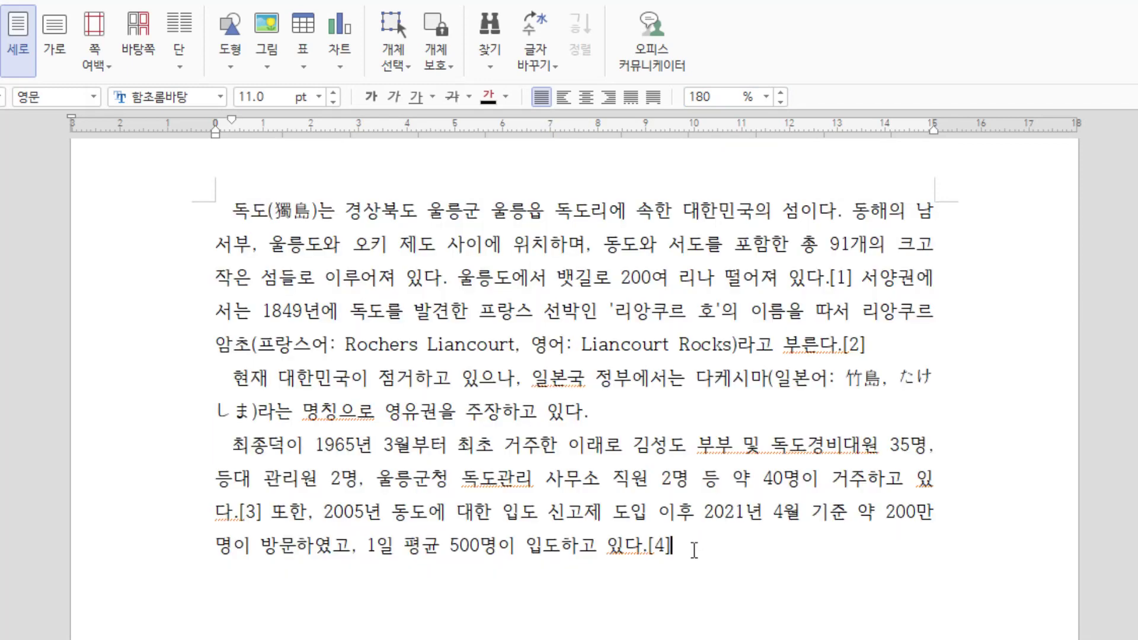
pyautogui.press('Hangul')
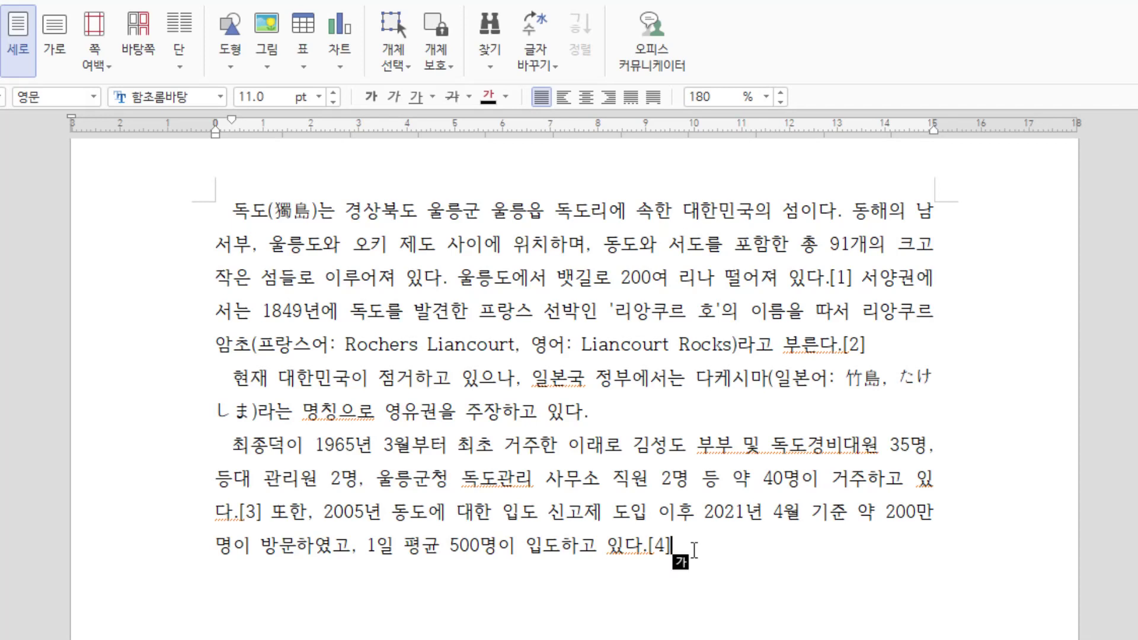